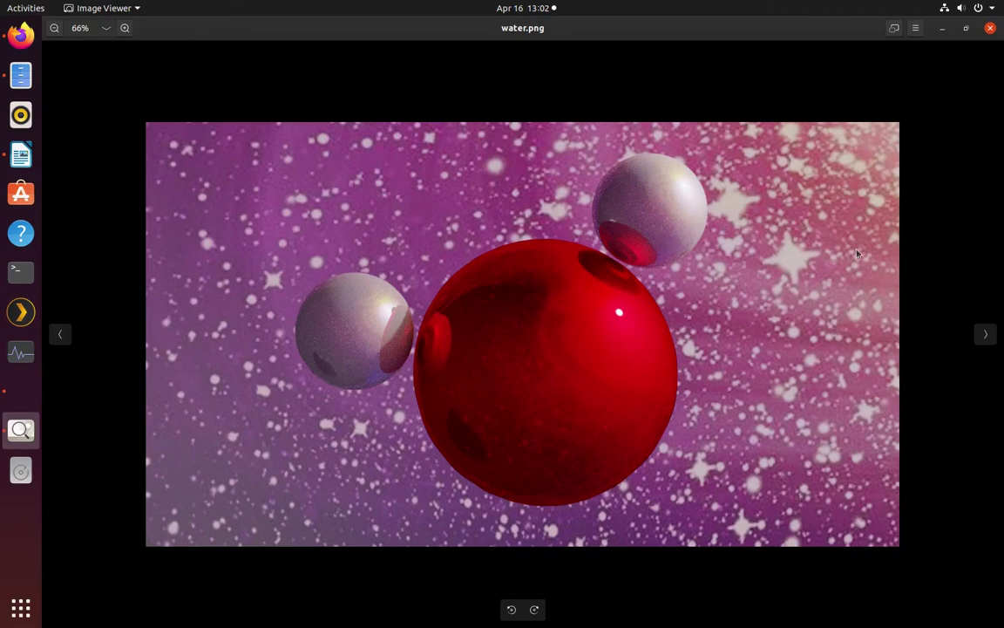
- Switch to Firefox and browse the PDB molecule library and the universe image search results for reference material
left_click(942, 35)
left_click(21, 35)
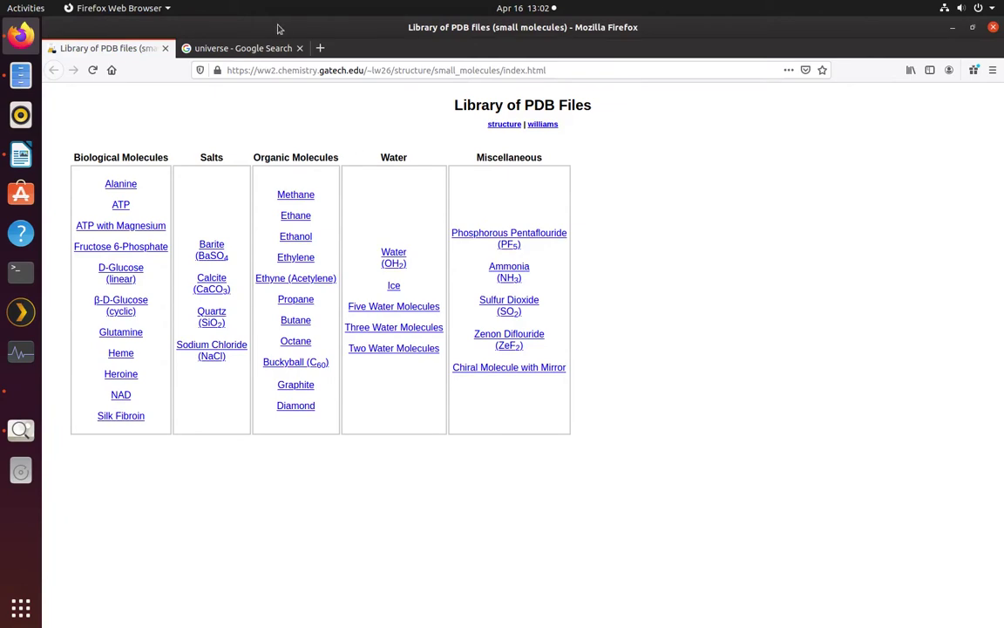
left_click(240, 50)
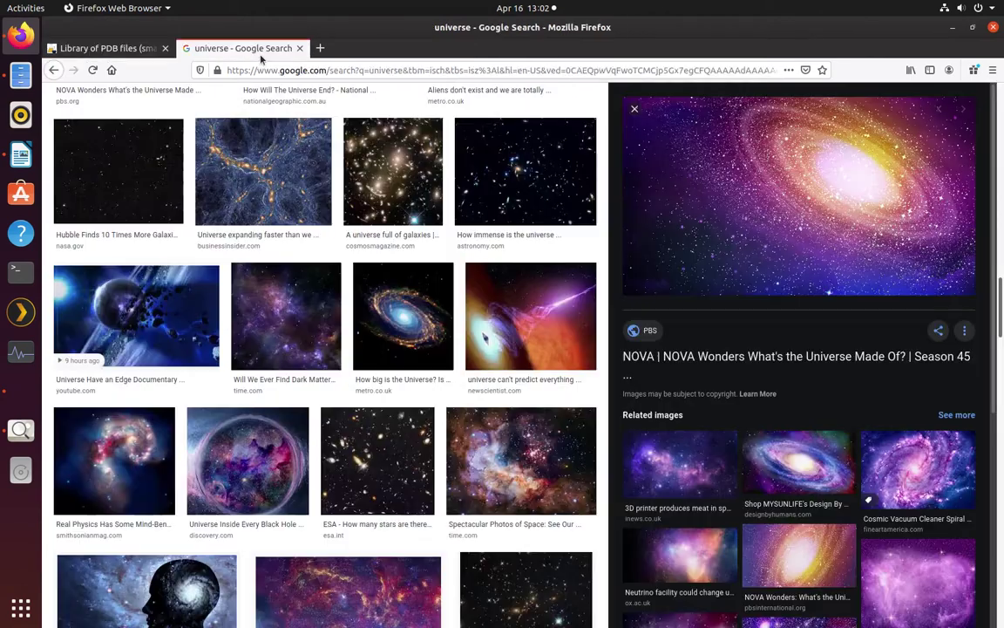
scroll(404, 262, "up", 5)
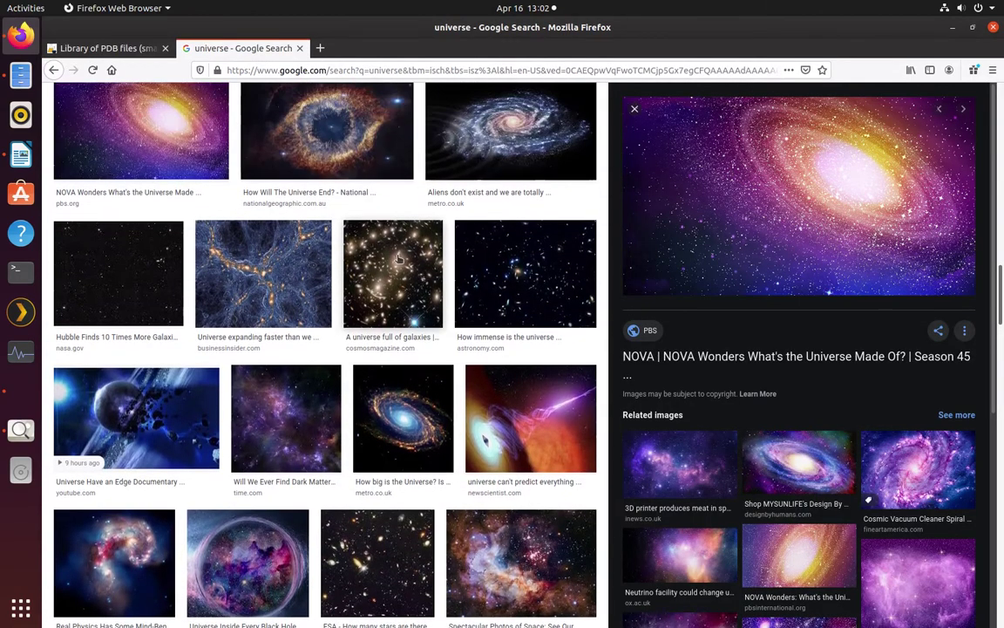
scroll(394, 256, "up", 10)
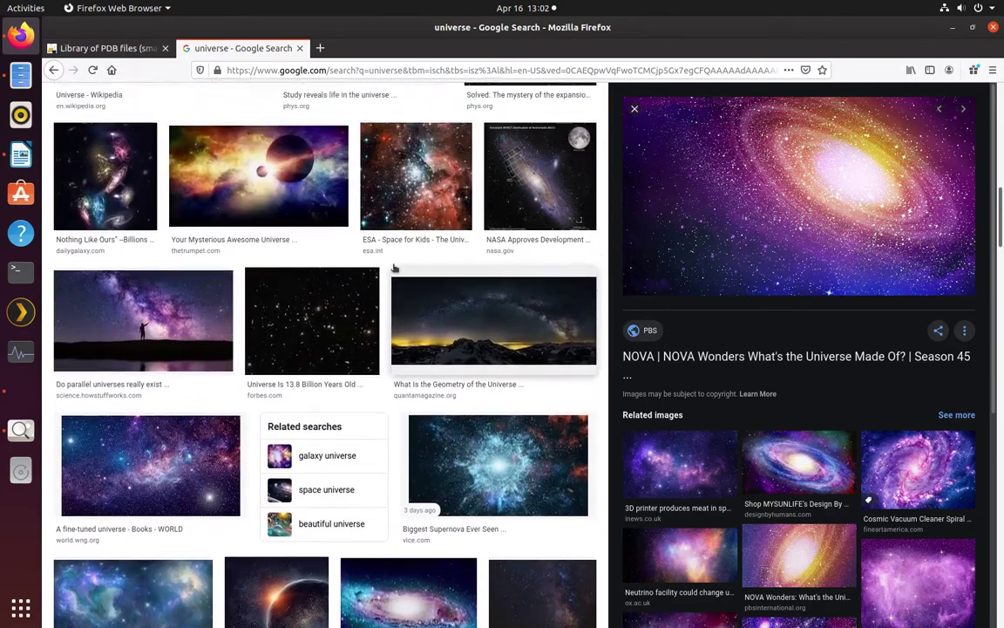
scroll(395, 267, "up", 2)
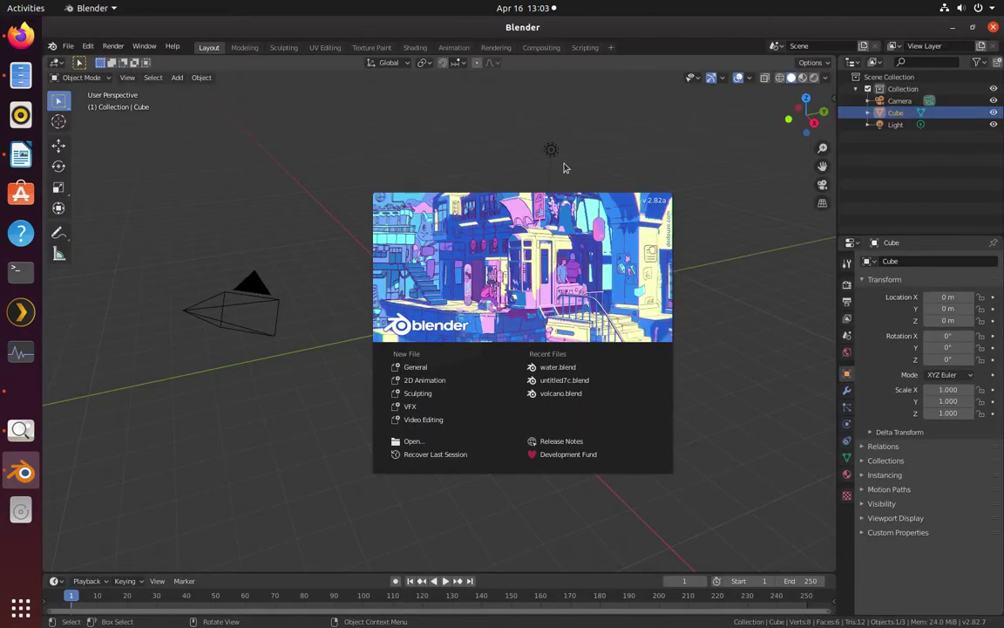
- In Blender, search the add-on preferences for "pdb" and check whether the Atomic Blender PDB/XYZ add-on is enabled
left_click(722, 190)
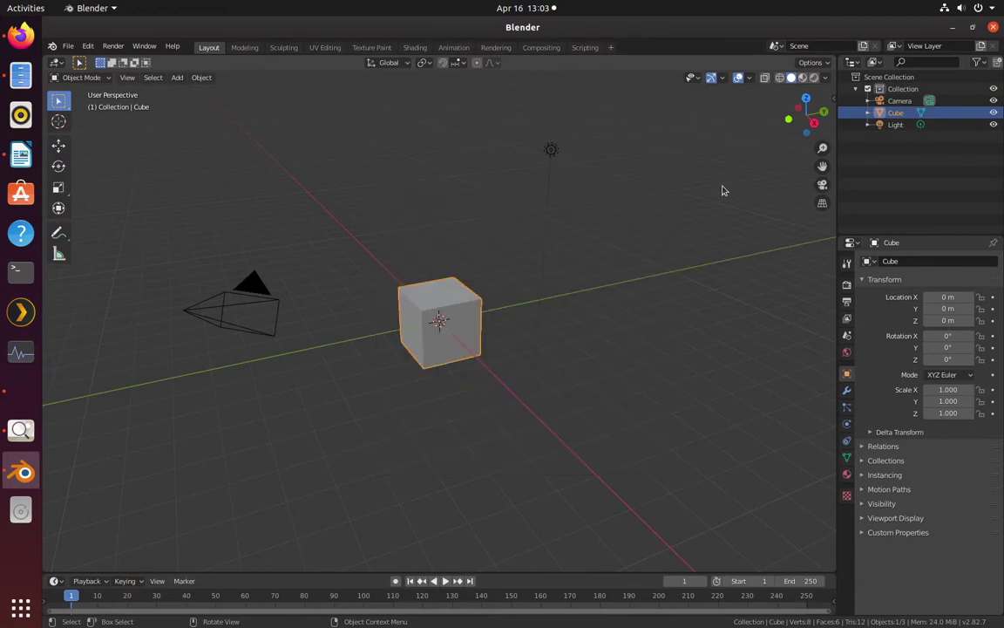
left_click(85, 49)
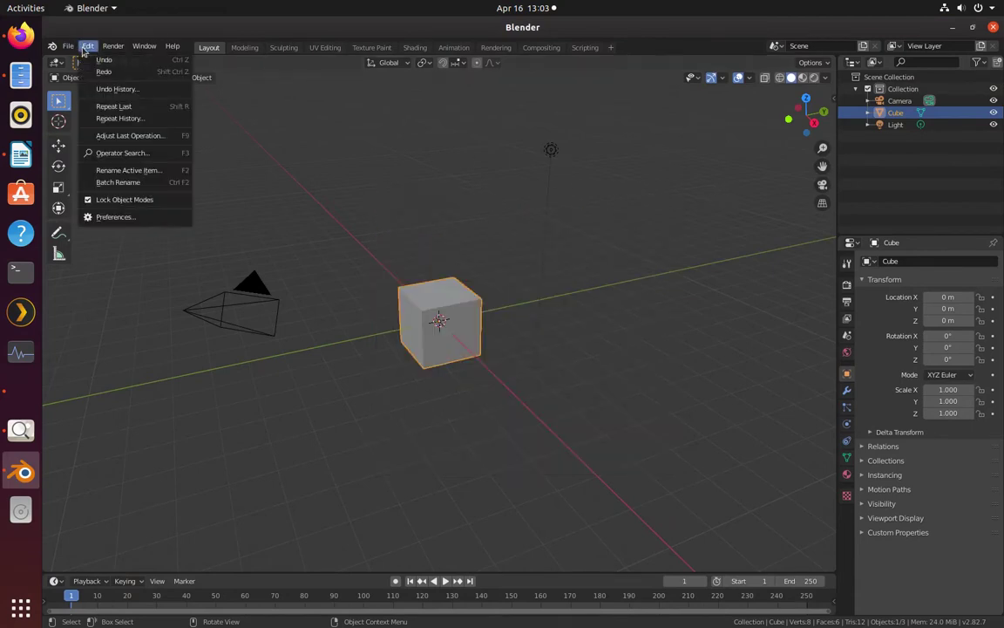
left_click(109, 222)
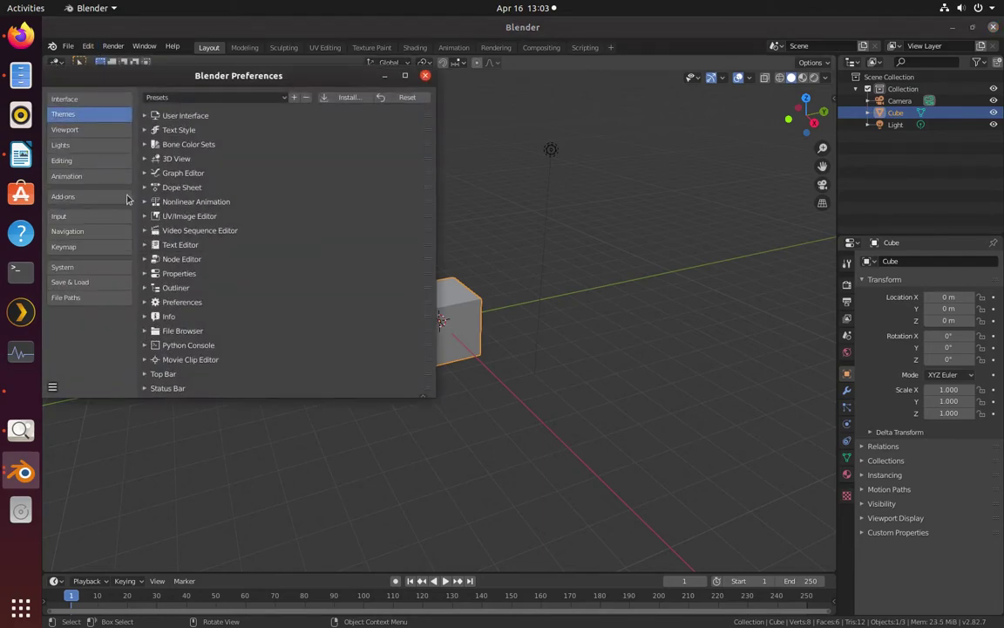
left_click(81, 198)
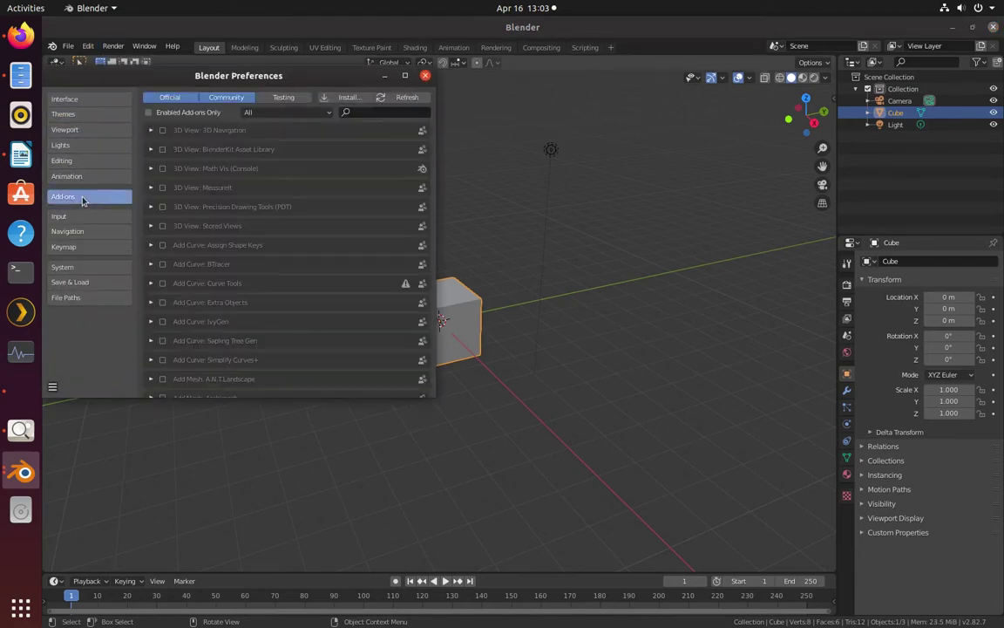
left_click(376, 113)
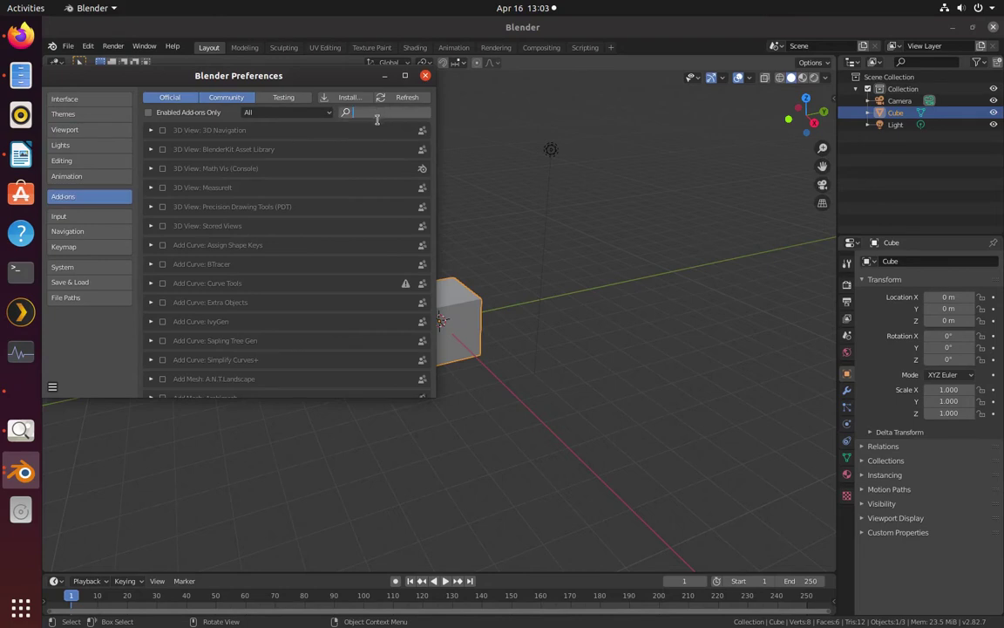
type("pdb")
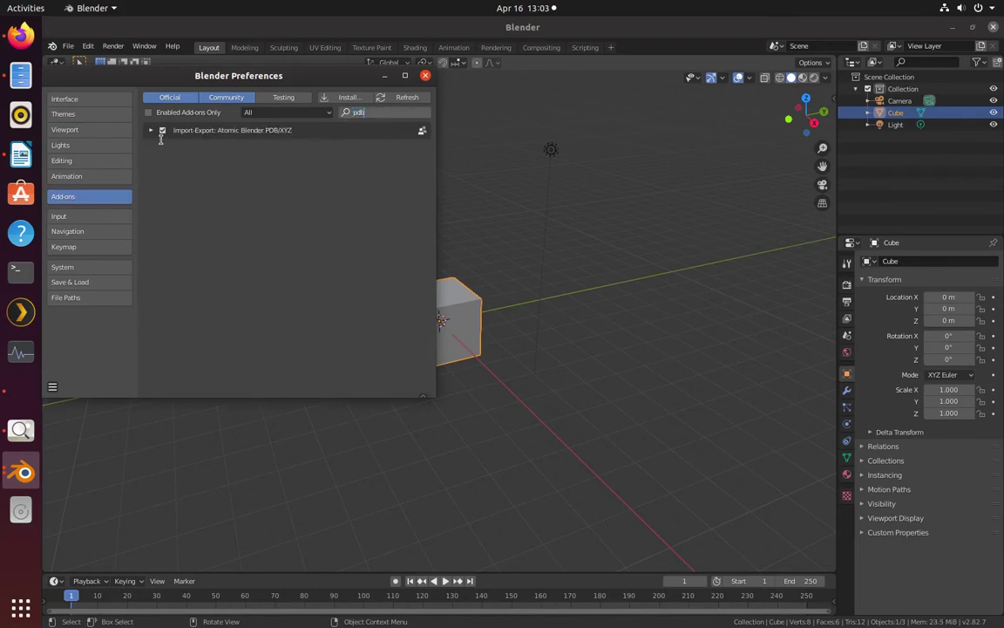
key("Return")
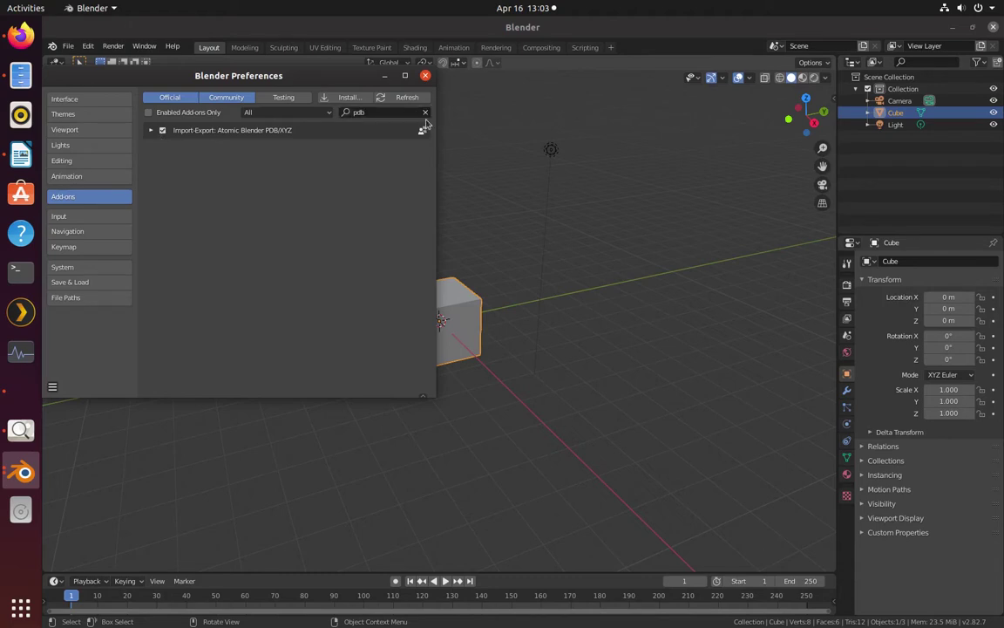
left_click(426, 77)
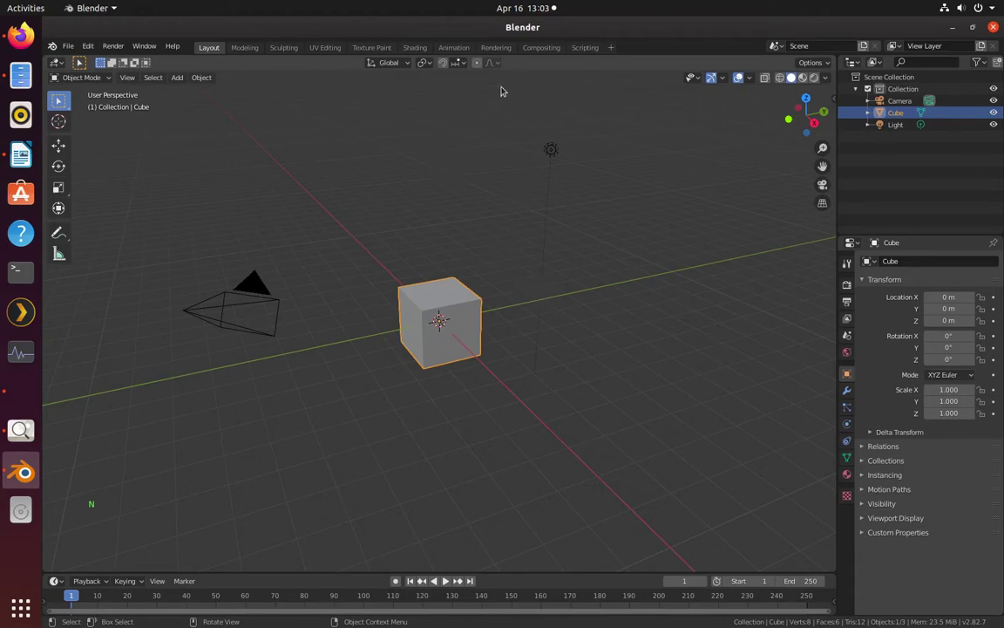
- Set the scene's render engine to Cycles and return to the Layout workspace
left_click(496, 48)
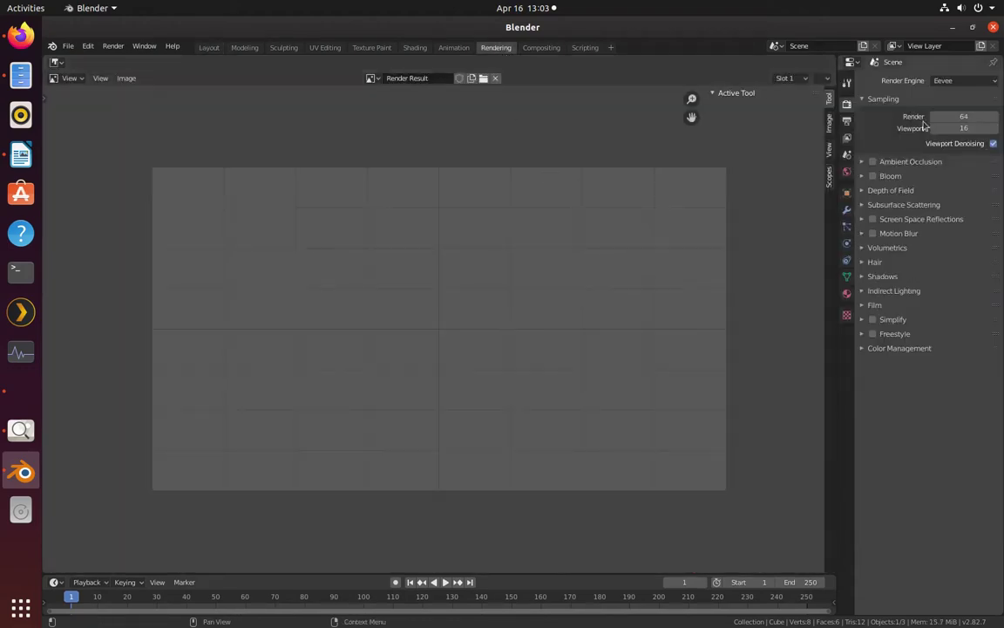
left_click(943, 81)
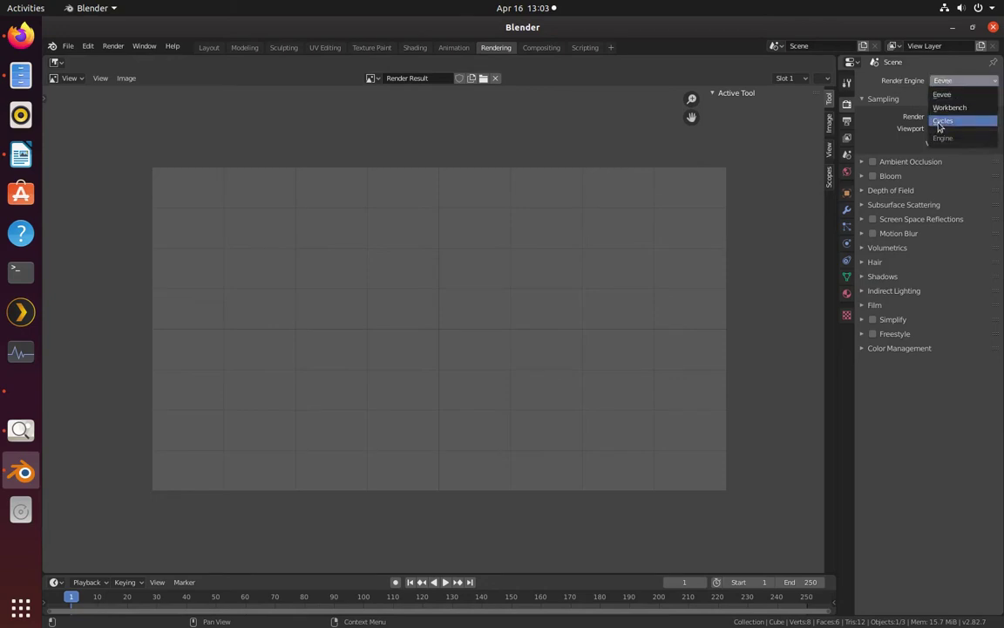
left_click(941, 124)
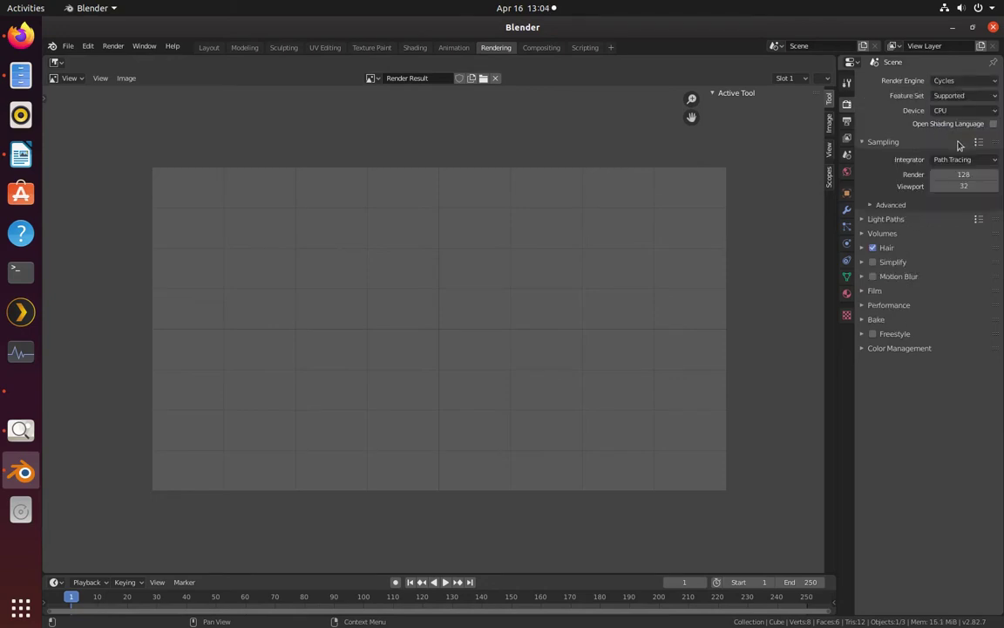
left_click(208, 47)
- Delete the default cube from the scene, leaving only the camera and light
scroll(549, 340, "down", 2)
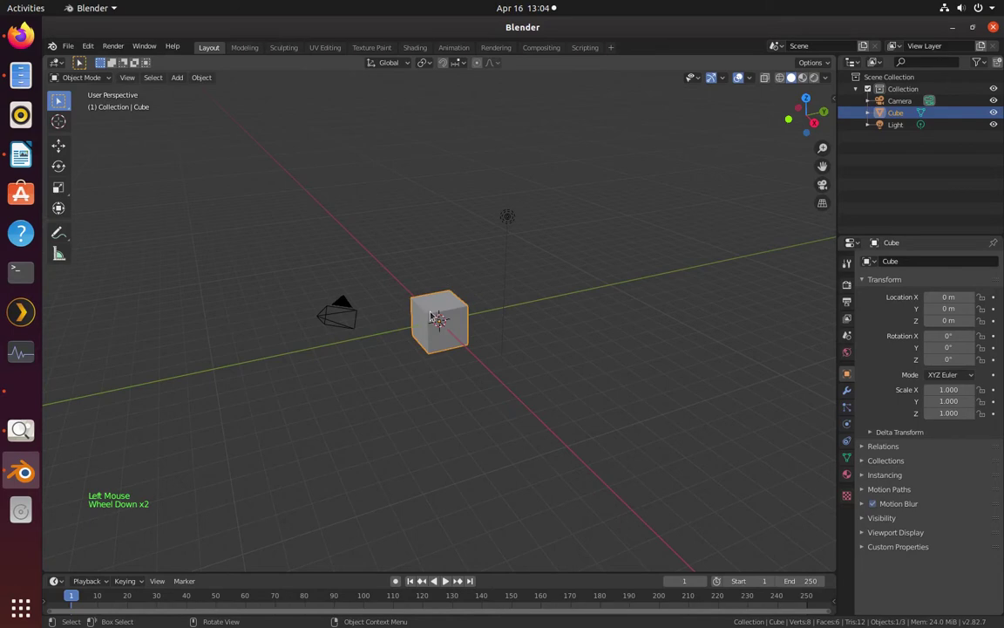
key("Delete")
key("shift+a")
key("ctrl+z")
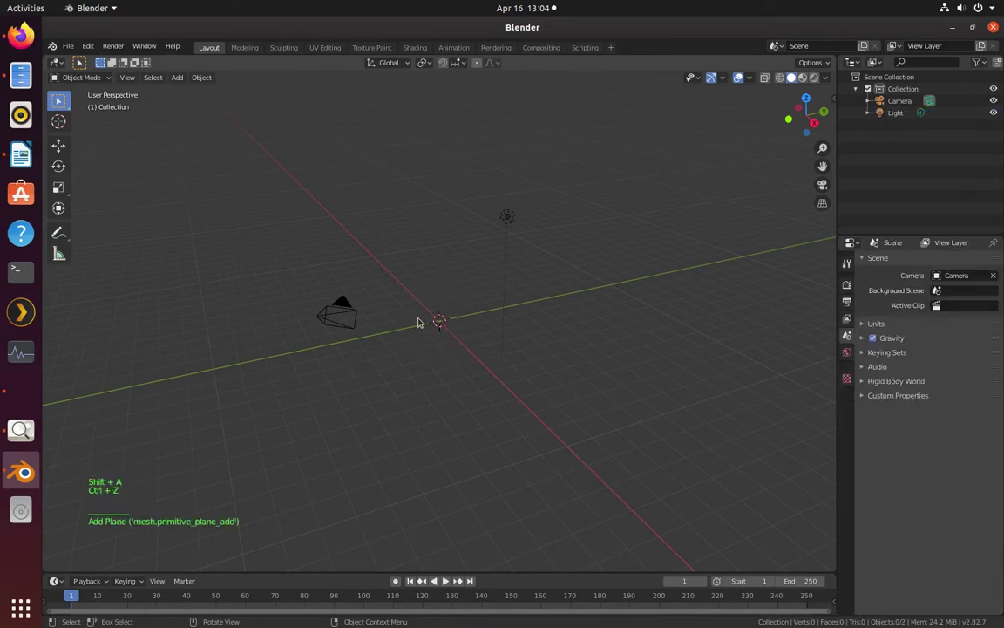
- Add a UV sphere with the default settings at the world origin
key("shift+a")
mouse_move(423, 321)
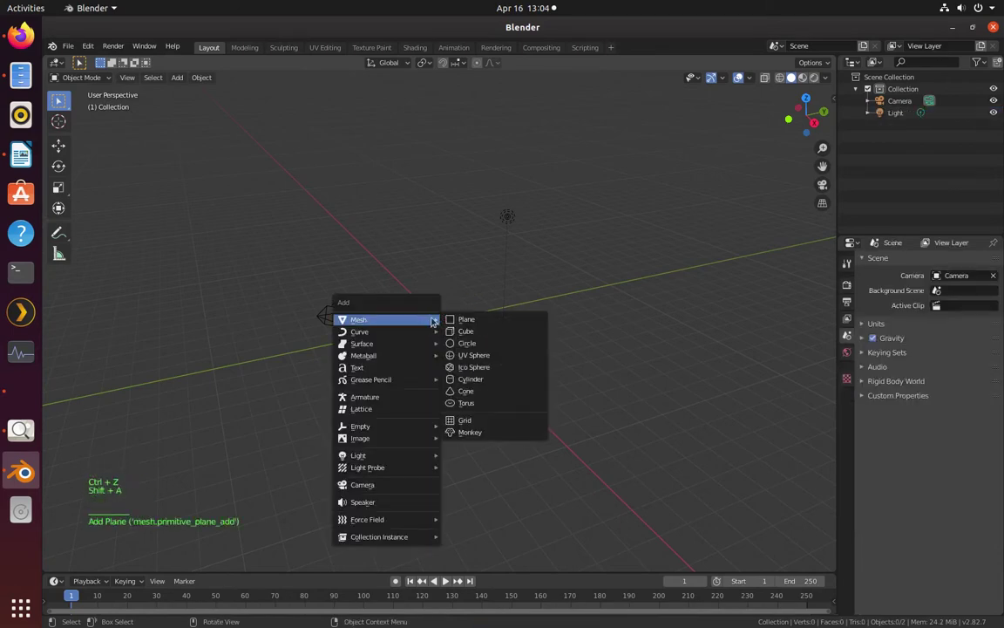
left_click(474, 357)
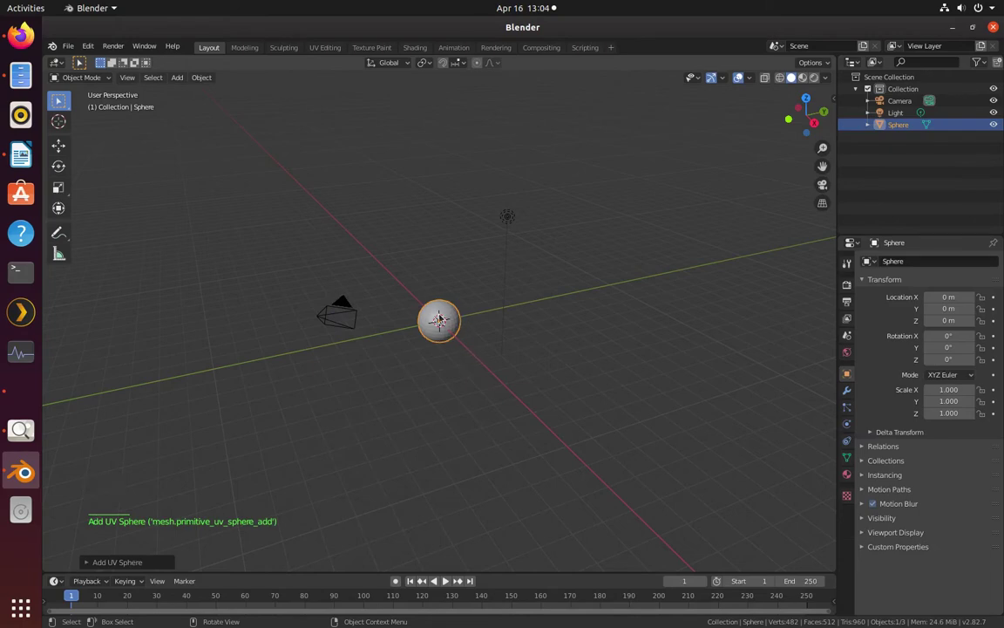
- Inspect the default sphere's mesh faces up close in Edit Mode and delete the sphere from Object Mode
key("Tab")
scroll(457, 345, "up", 11)
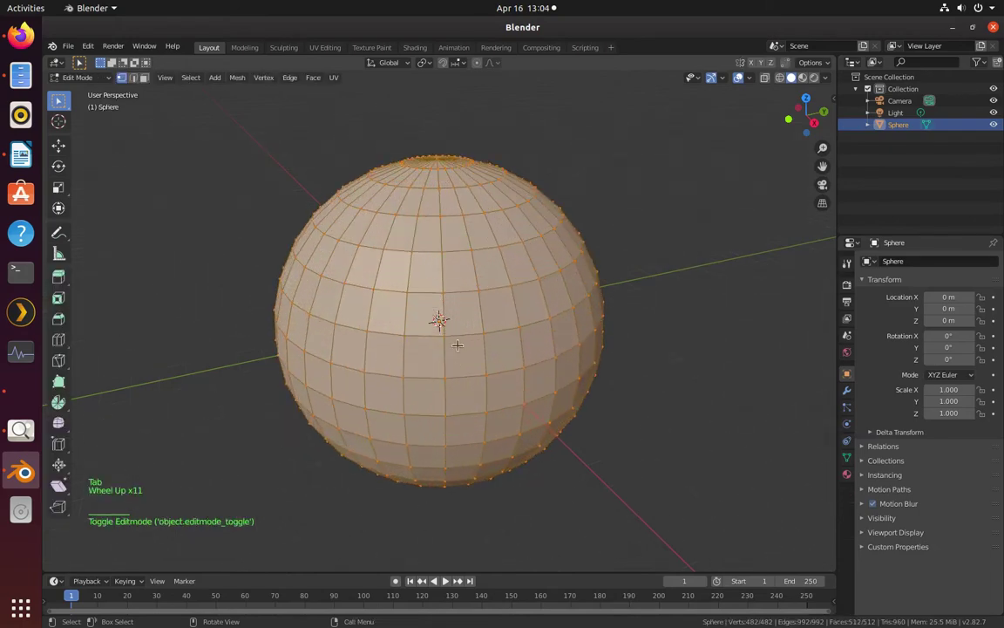
middle_click_drag(379, 317, 220, 215)
scroll(447, 327, "up", 4)
middle_click_drag(136, 153, 200, 134)
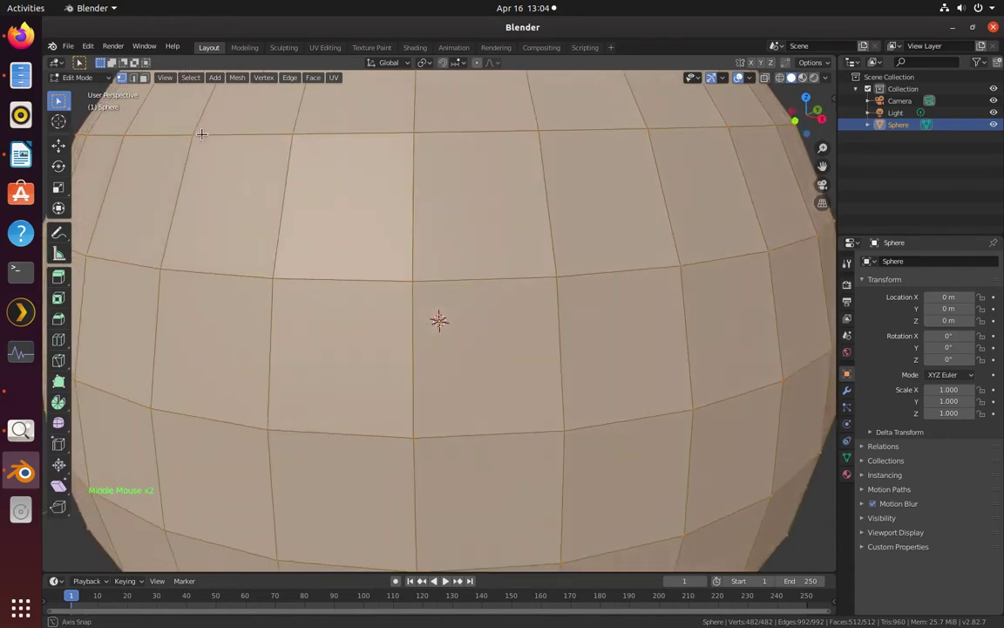
scroll(262, 200, "down", 2)
scroll(300, 218, "down", 5)
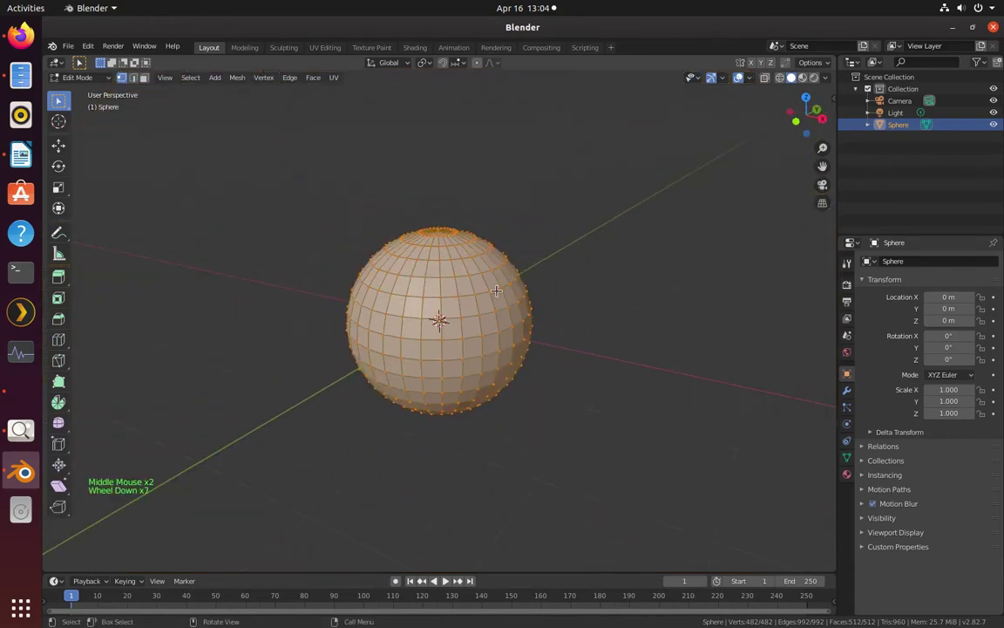
key("Tab")
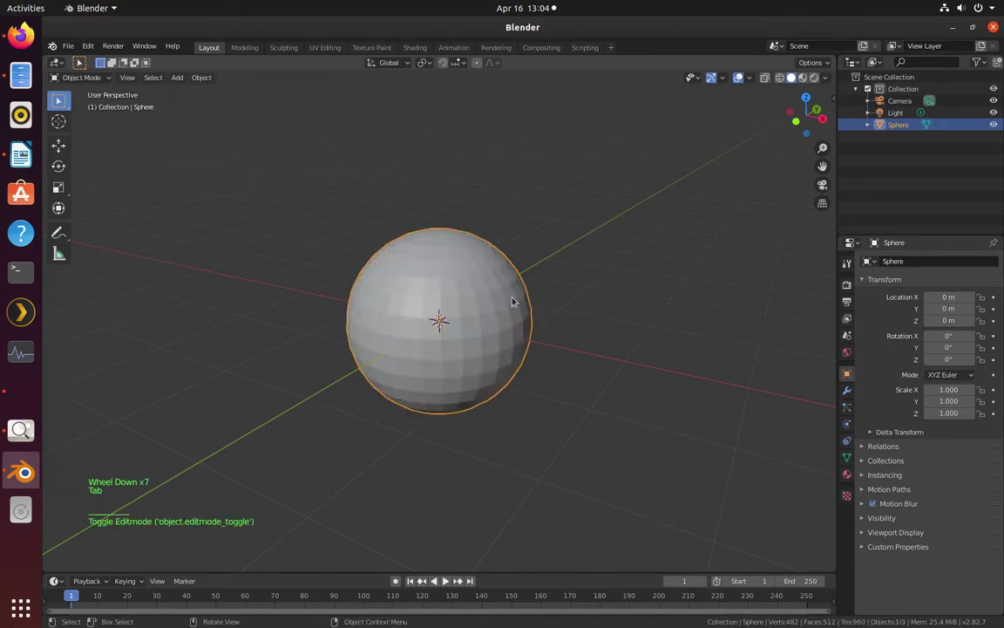
key("Delete")
- Add a new UV sphere mesh at the centre of the scene
scroll(349, 209, "down", 9)
middle_click_drag(370, 254, 430, 258)
key("shift+a")
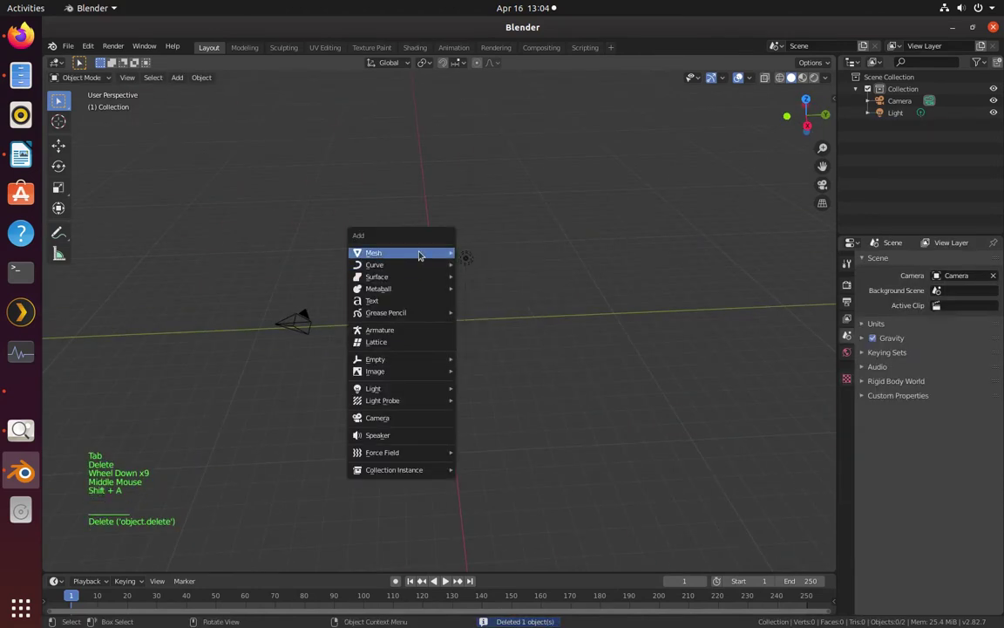
mouse_move(419, 253)
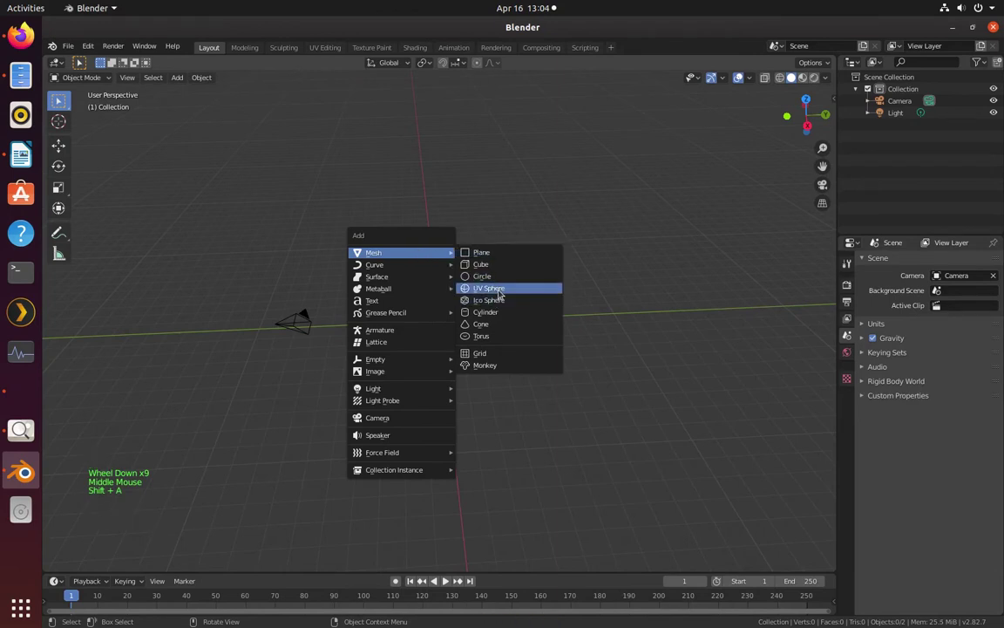
left_click(492, 289)
scroll(449, 327, "up", 5)
scroll(455, 330, "up", 3)
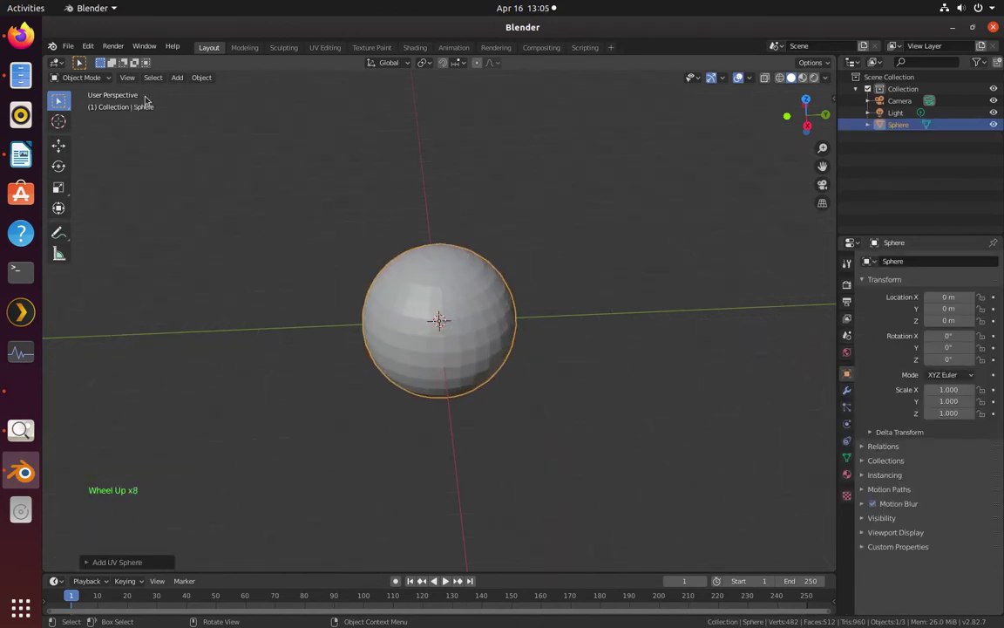
- Adjust the sphere's creation settings to 300 segments and 300 rings
left_click(88, 45)
left_click(122, 138)
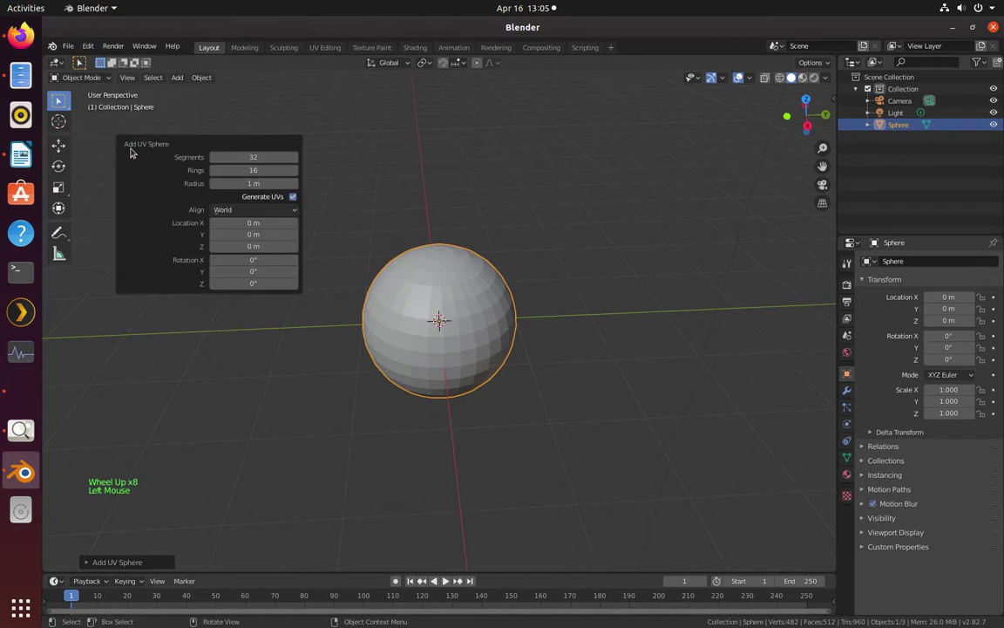
left_click(252, 158)
type("300")
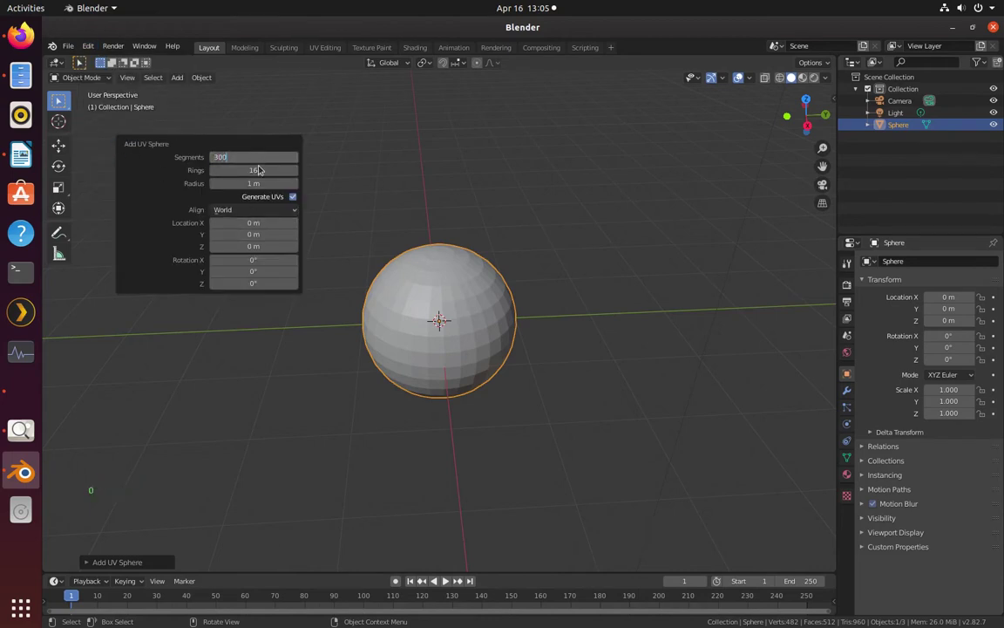
key("Return")
left_click(257, 170)
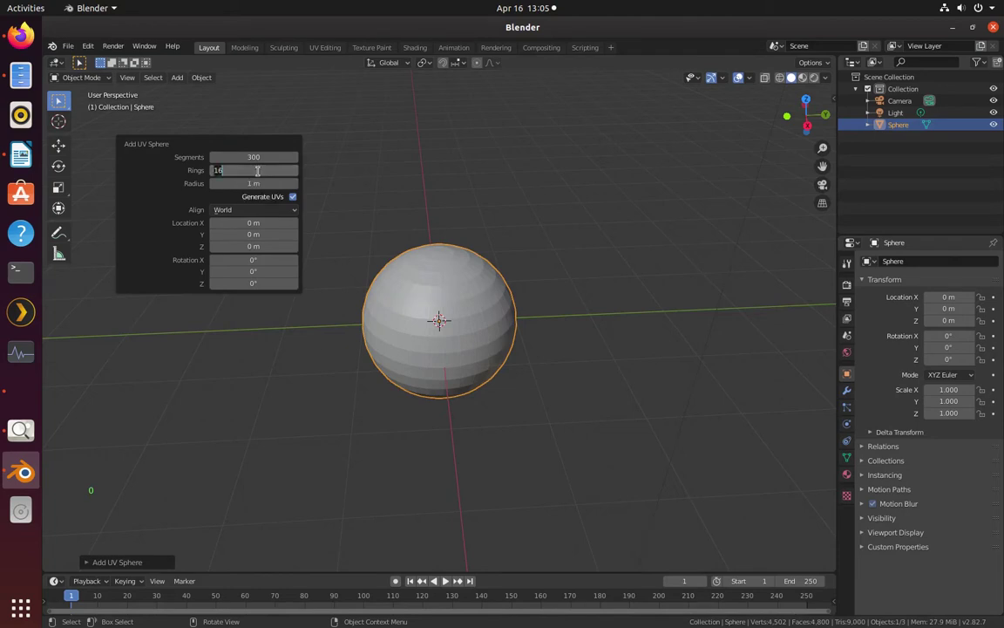
type("300")
key("Return")
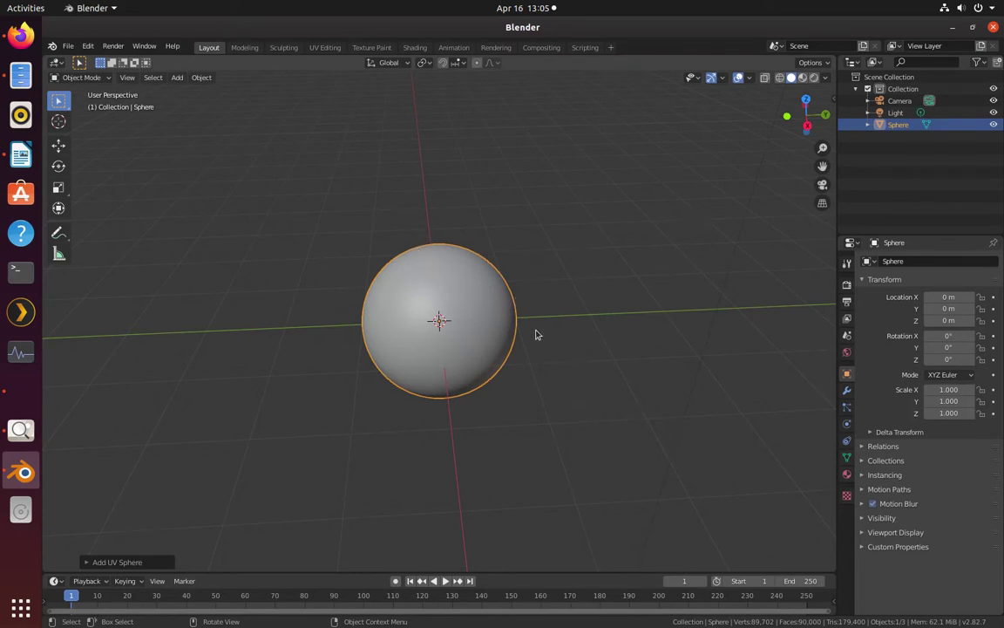
- Create a new material for the sphere and show its material preview
left_click(846, 475)
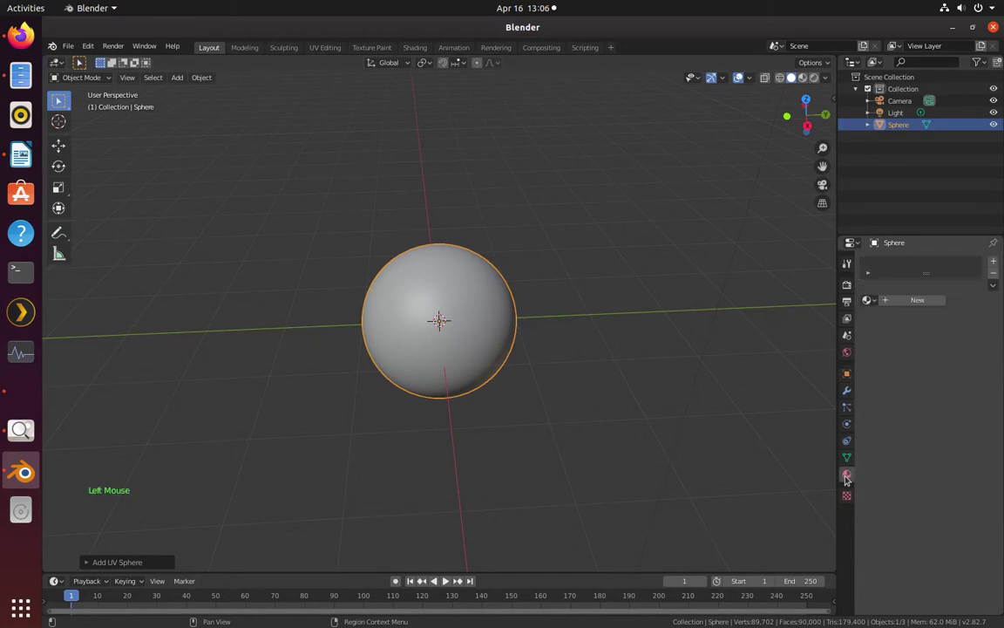
middle_click_drag(707, 312, 699, 336)
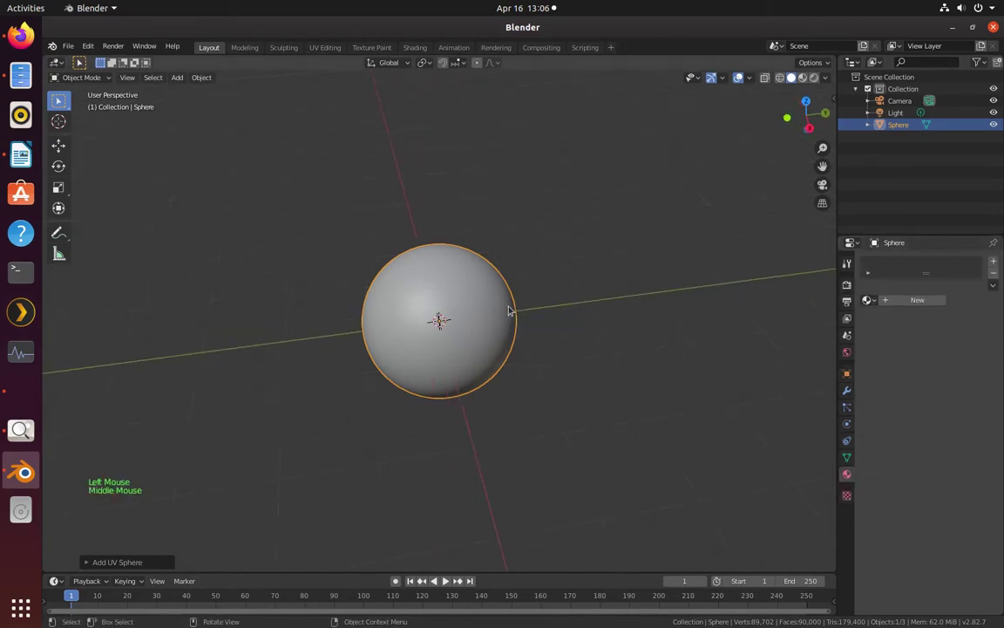
left_click(901, 301)
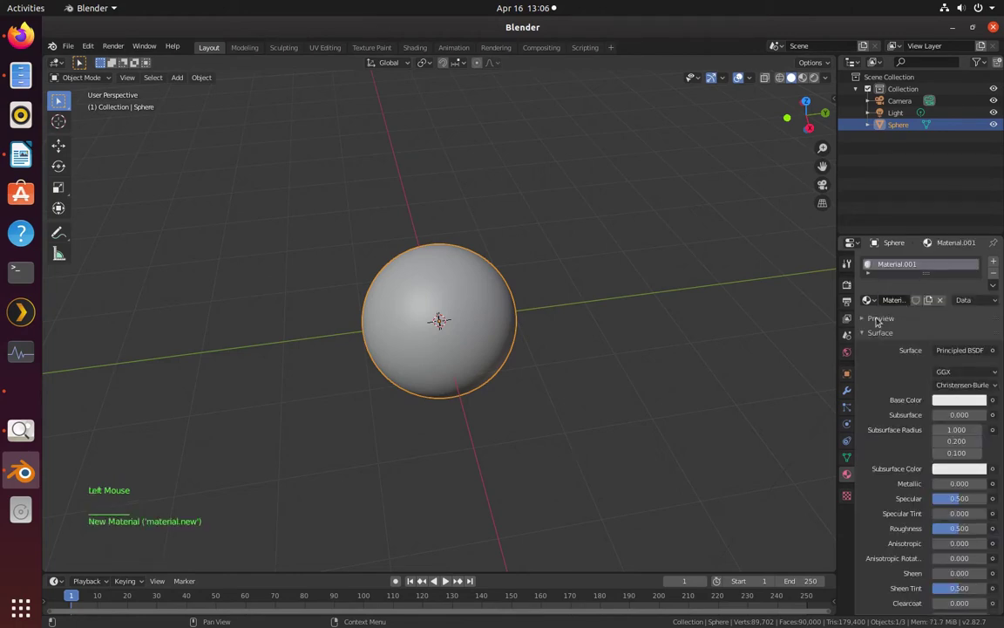
left_click(864, 319)
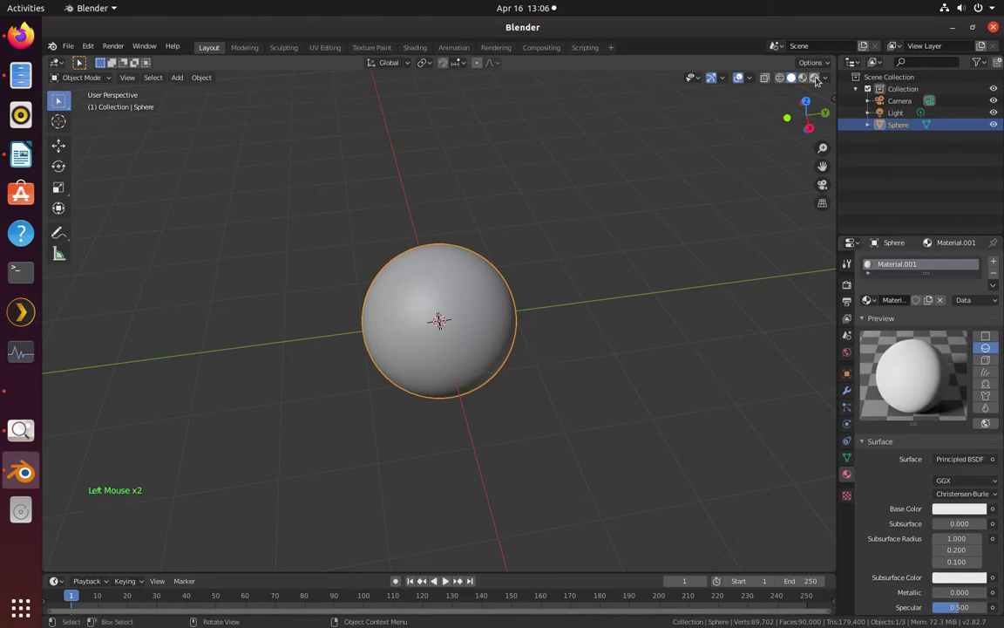
- Check the sphere in Rendered shading and add an Image Texture node to its material in the Shading workspace
left_click(815, 78)
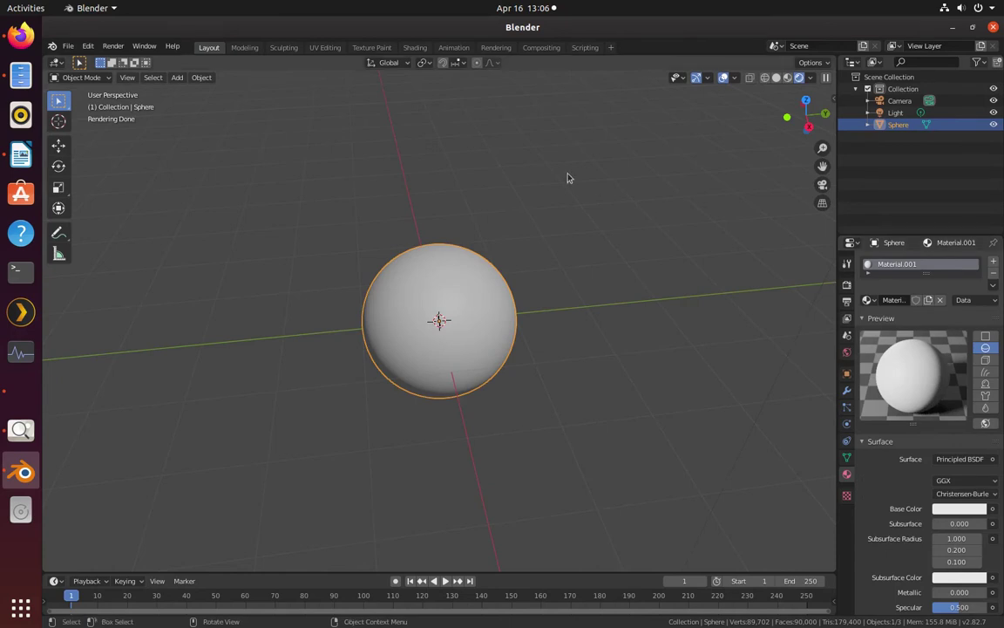
left_click(423, 48)
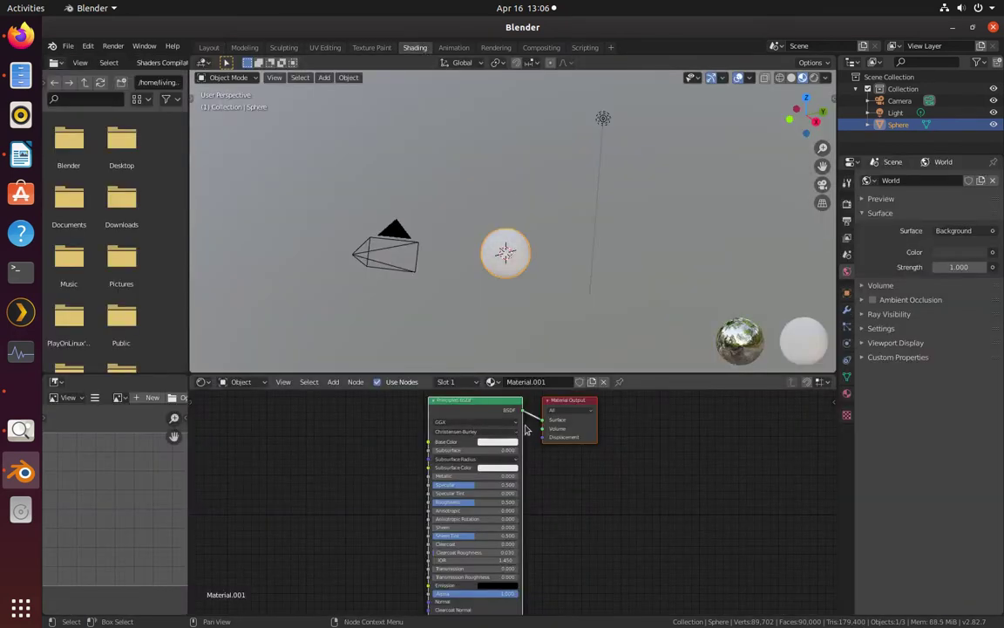
middle_click_drag(436, 443, 633, 430)
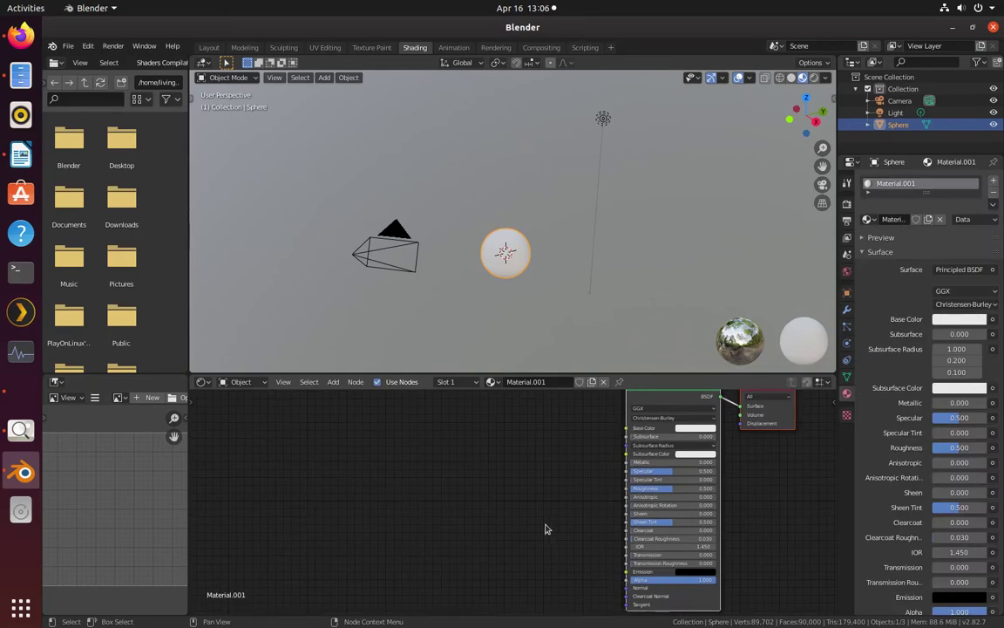
middle_click_drag(545, 531, 562, 545)
key("shift+a")
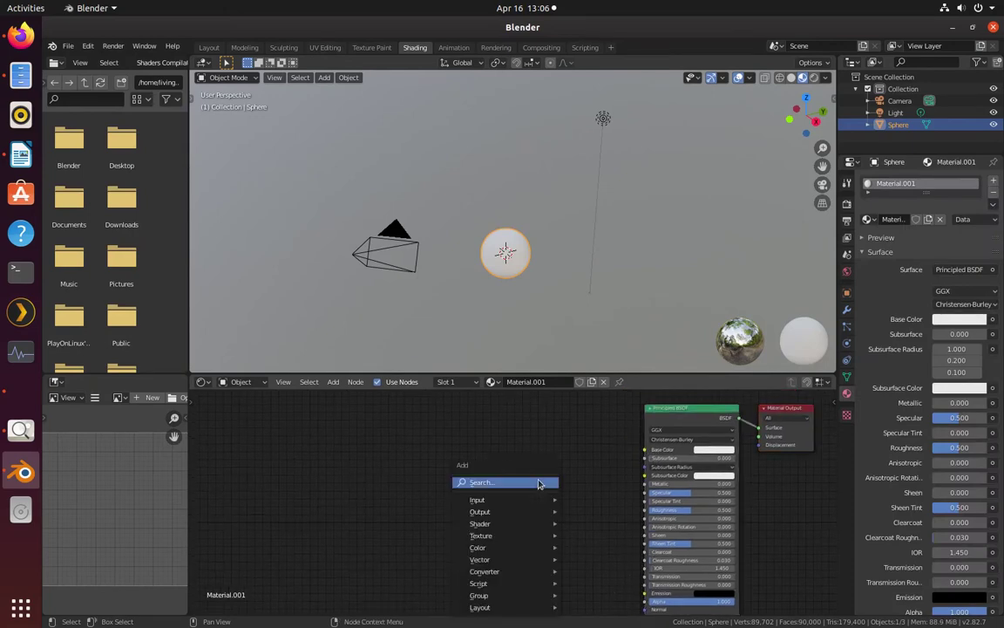
mouse_move(504, 536)
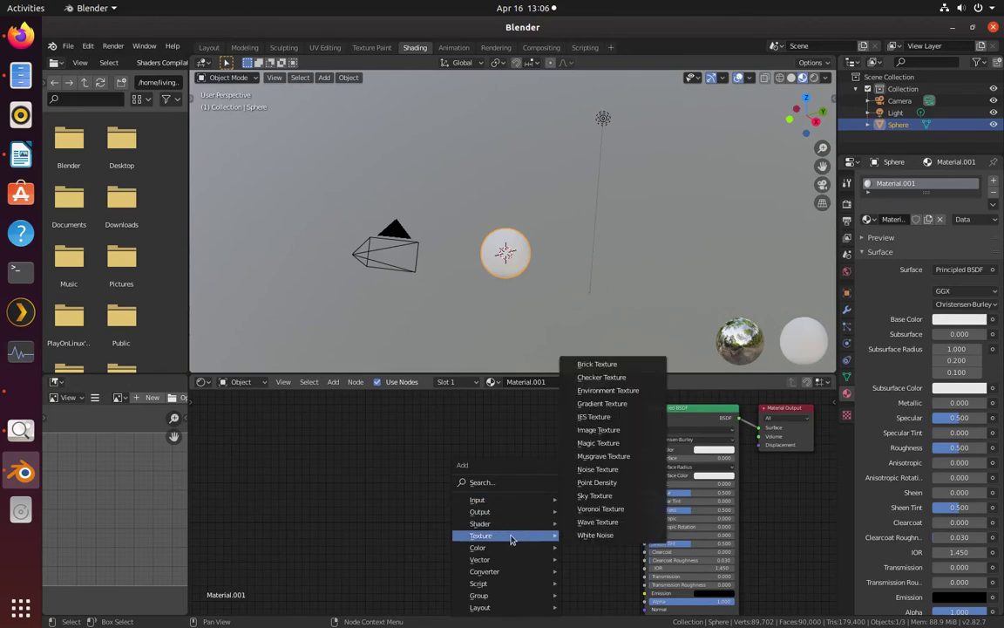
left_click(615, 432)
left_click(496, 425)
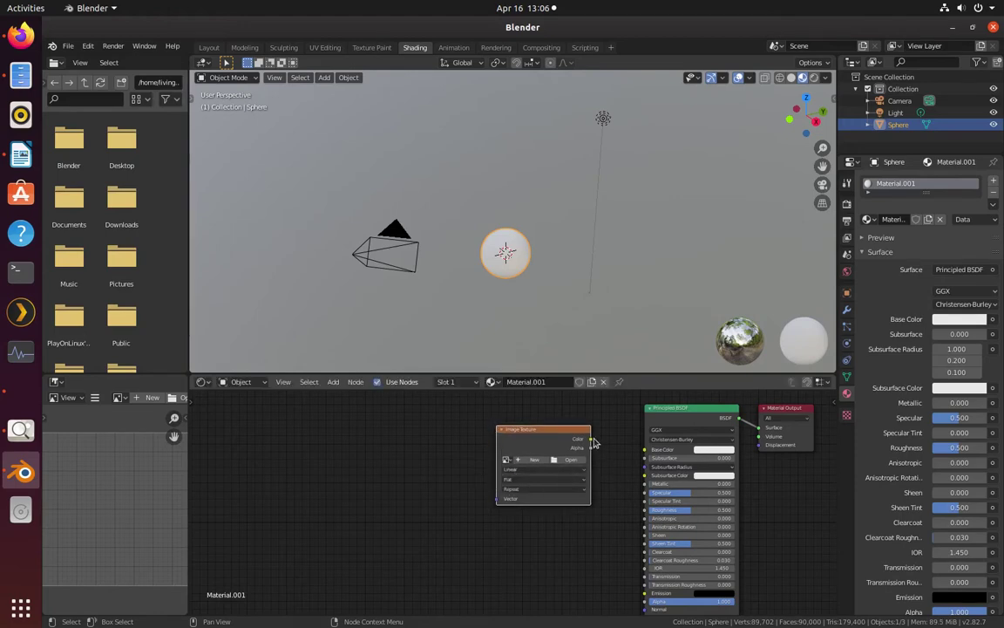
- Link the Image Texture's Color to the Principled BSDF's Base Color and its Alpha to Alpha, and show the material preview
left_click_drag(591, 439, 645, 450)
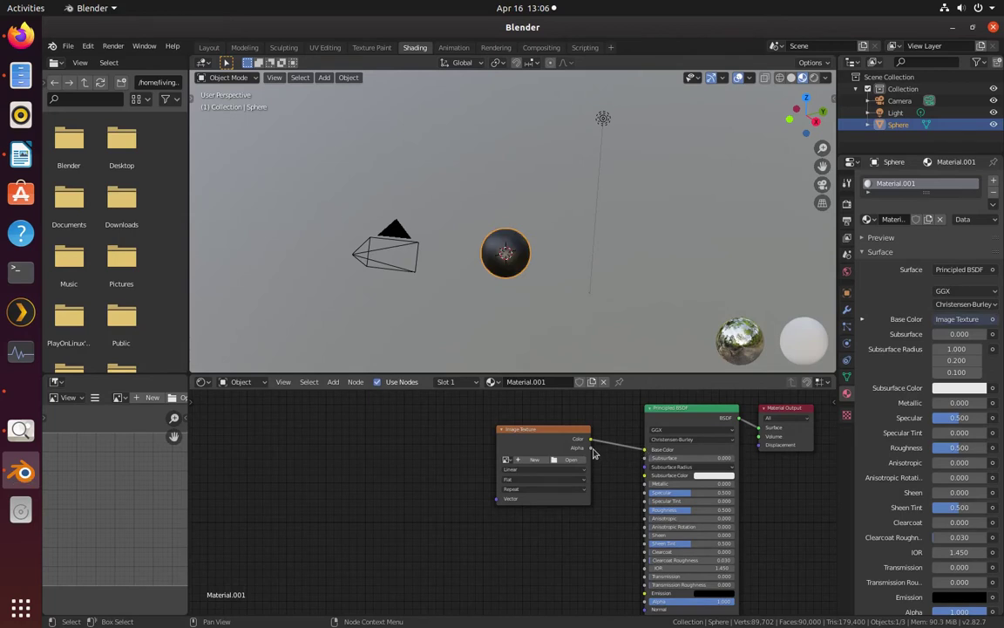
left_click_drag(591, 447, 645, 607)
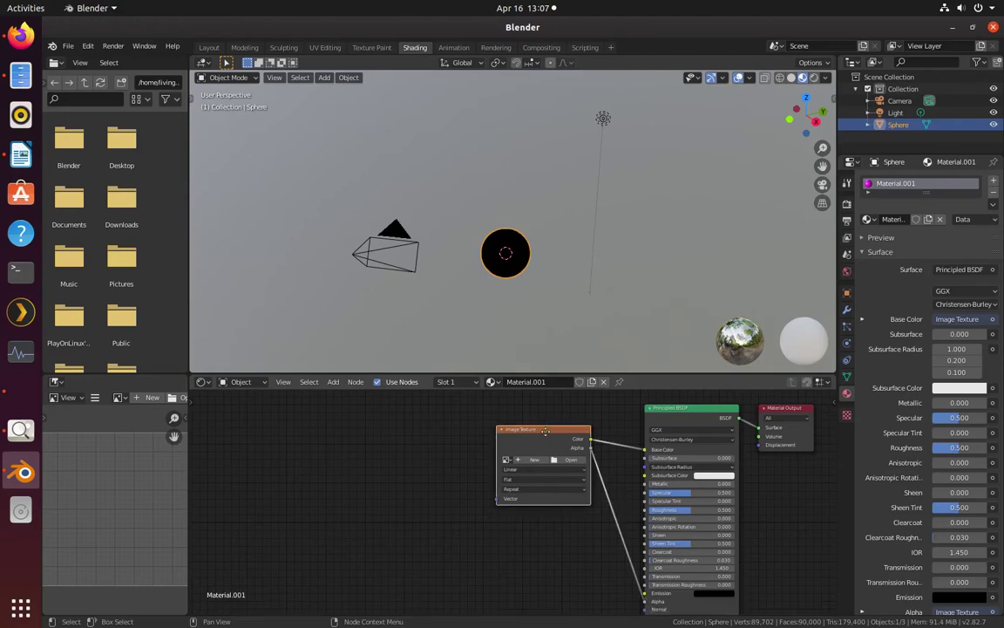
left_click_drag(550, 430, 547, 458)
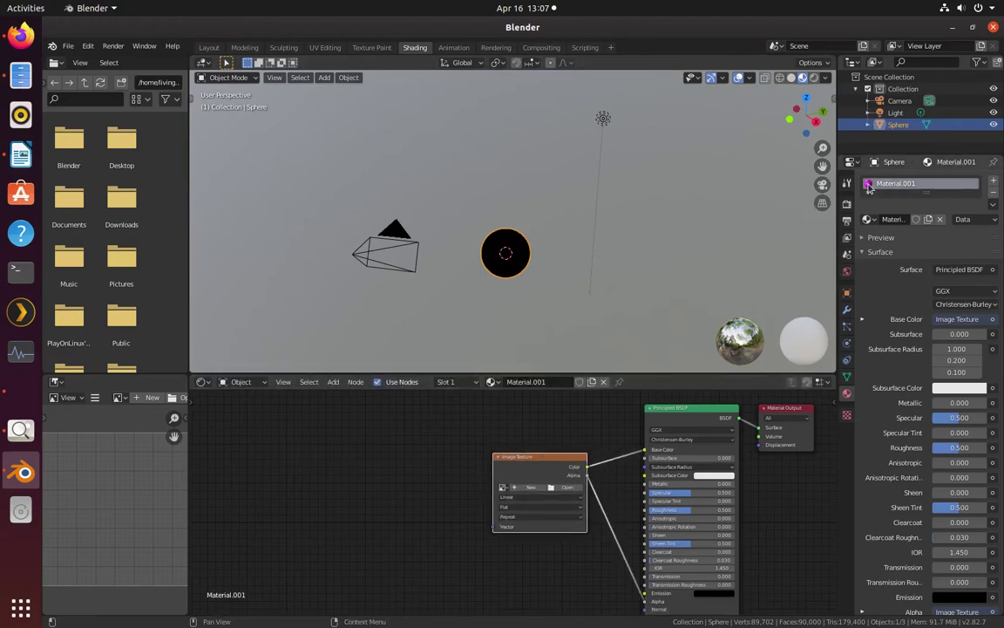
left_click(879, 237)
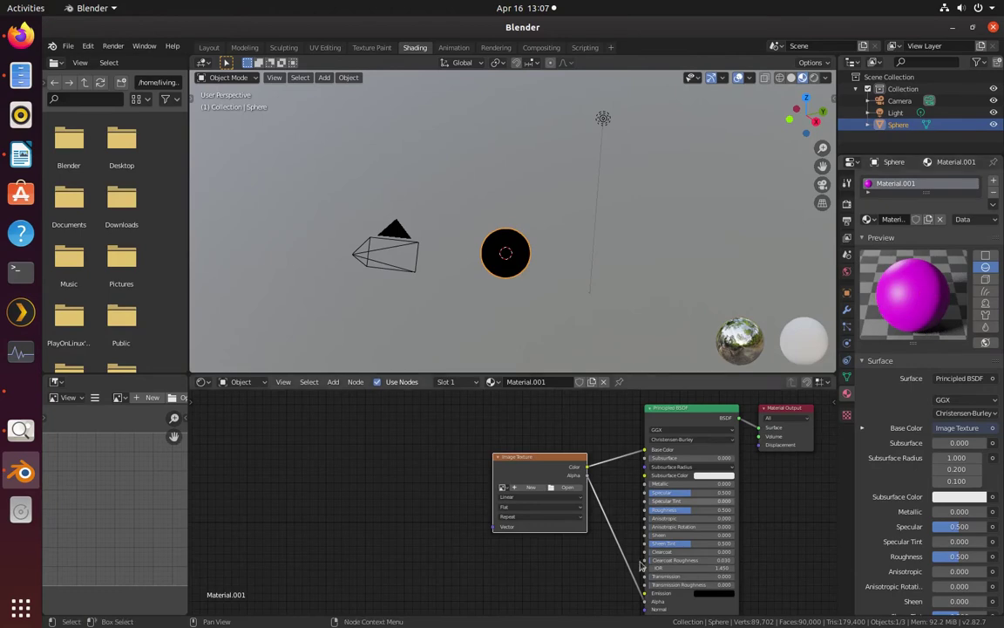
- Load 95-percent-earths-atmosphere.jpg from the Blender/water folder into the Image Texture node
left_click(555, 489)
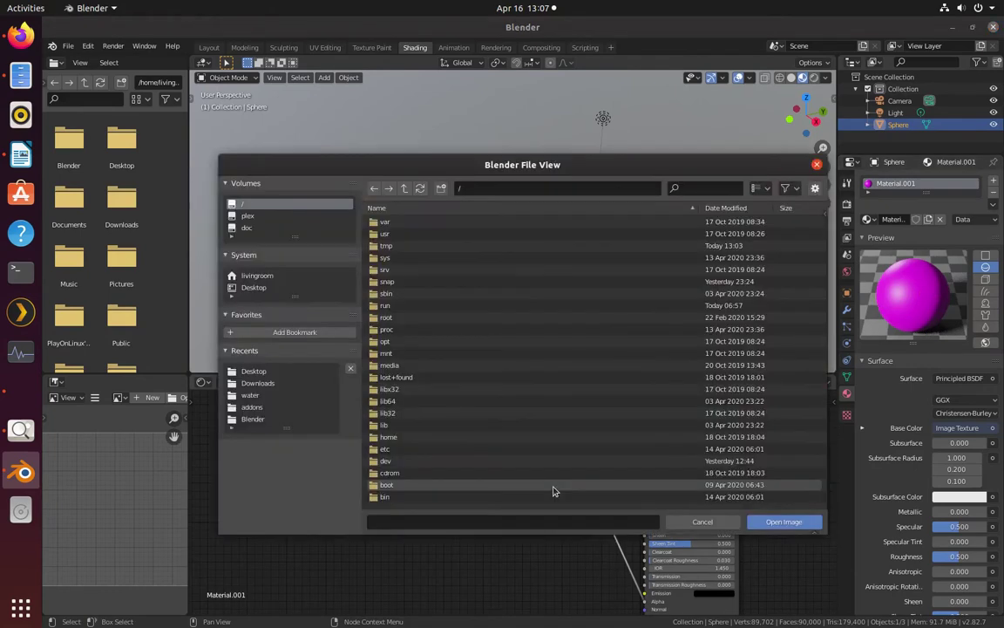
left_click(262, 418)
left_click(383, 223)
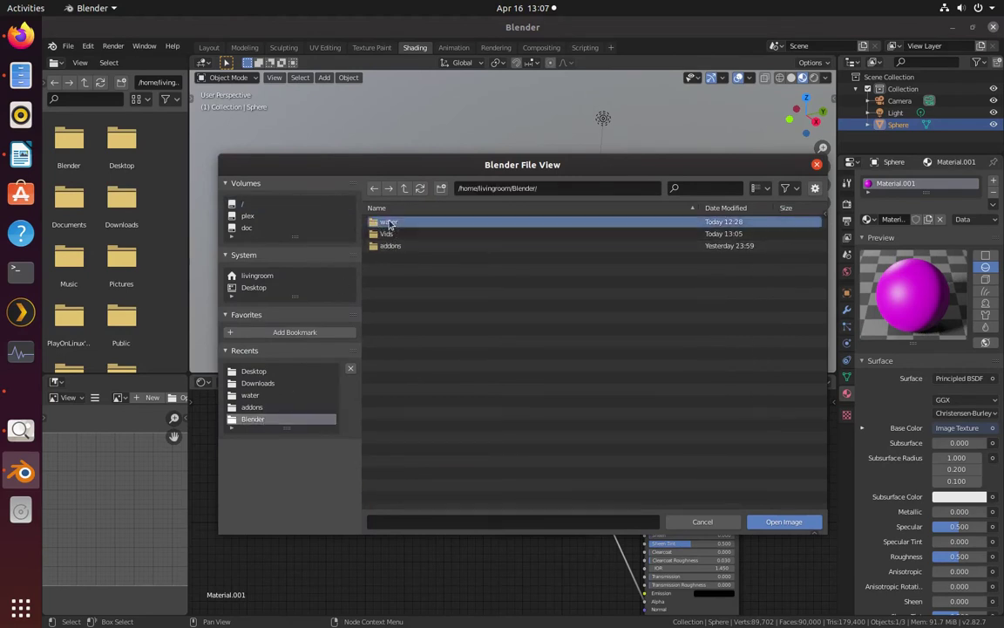
left_click(389, 223)
left_click(415, 269)
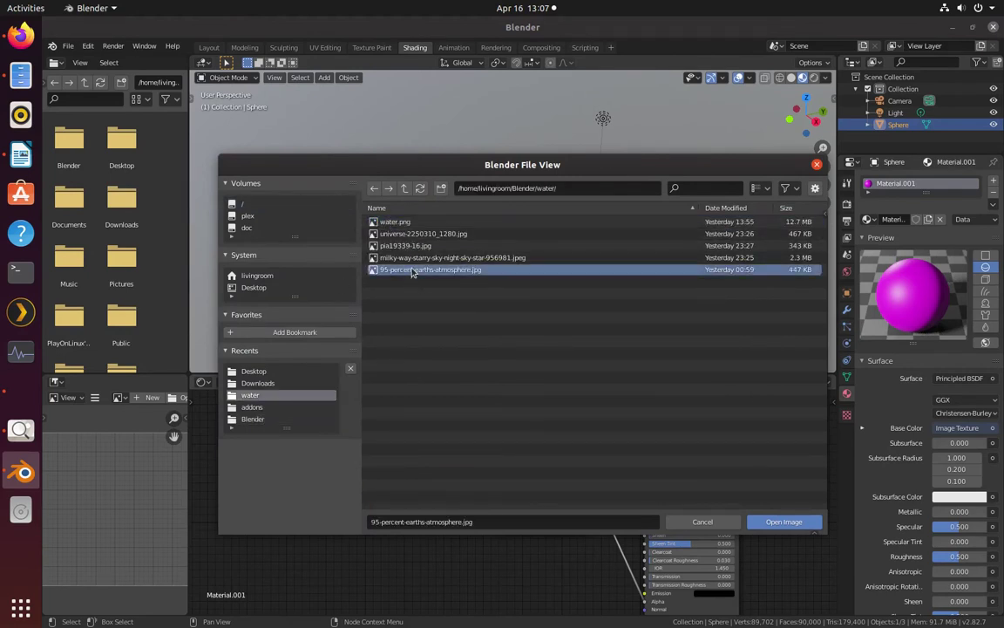
left_click(783, 521)
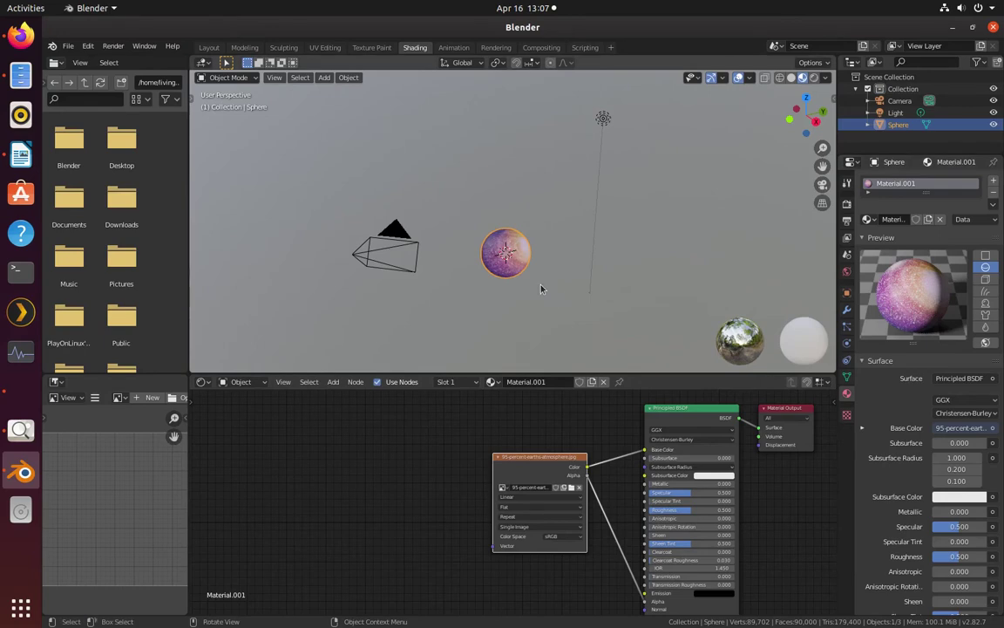
- Try milky-way-starry-sky-night-sky-star-956981.jpeg as the sphere's texture image and look at it from another side
left_click(571, 487)
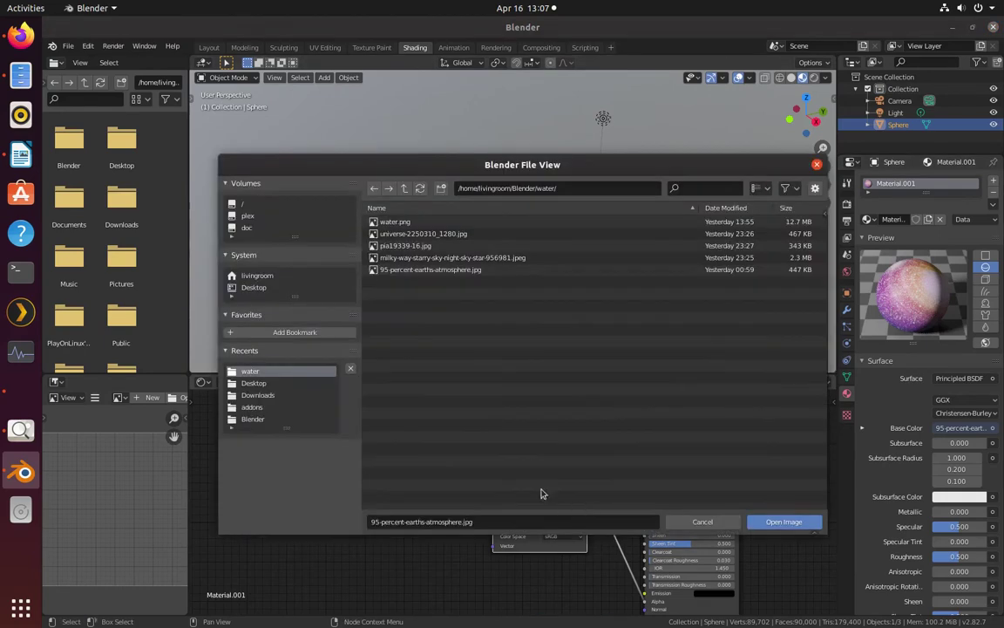
left_click(430, 258)
left_click(784, 522)
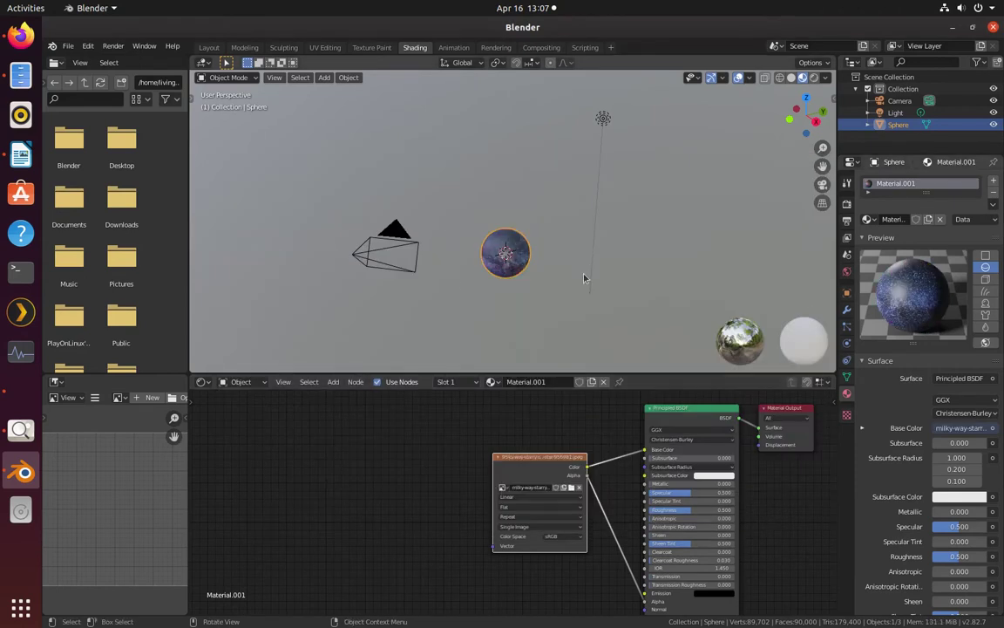
middle_click_drag(487, 293, 649, 277)
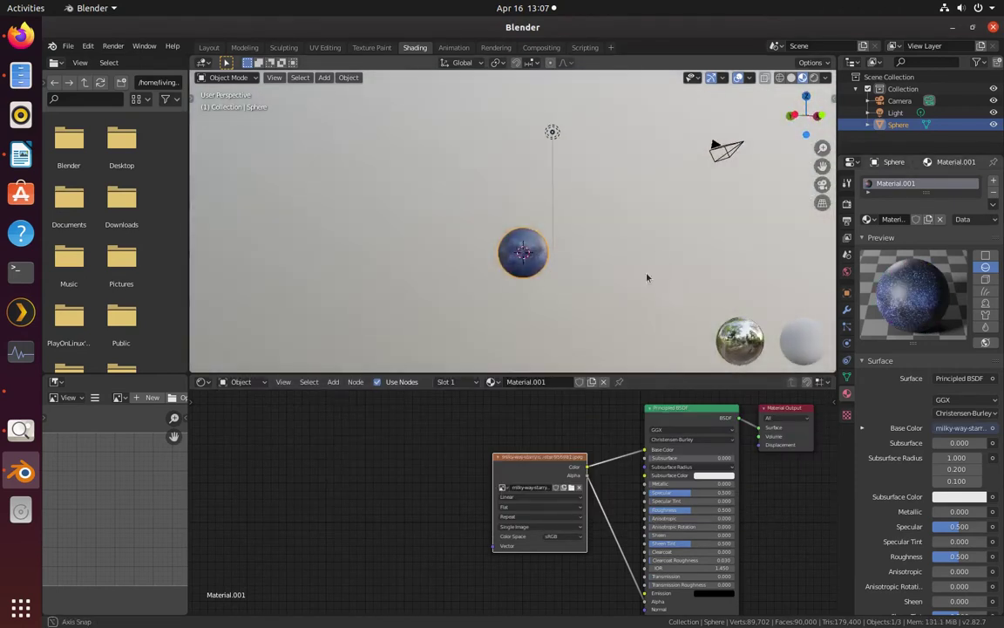
- Switch the sphere's texture image back to 95-percent-earths-atmosphere.jpg and view the sphere from different sides
left_click(574, 493)
left_click(427, 337)
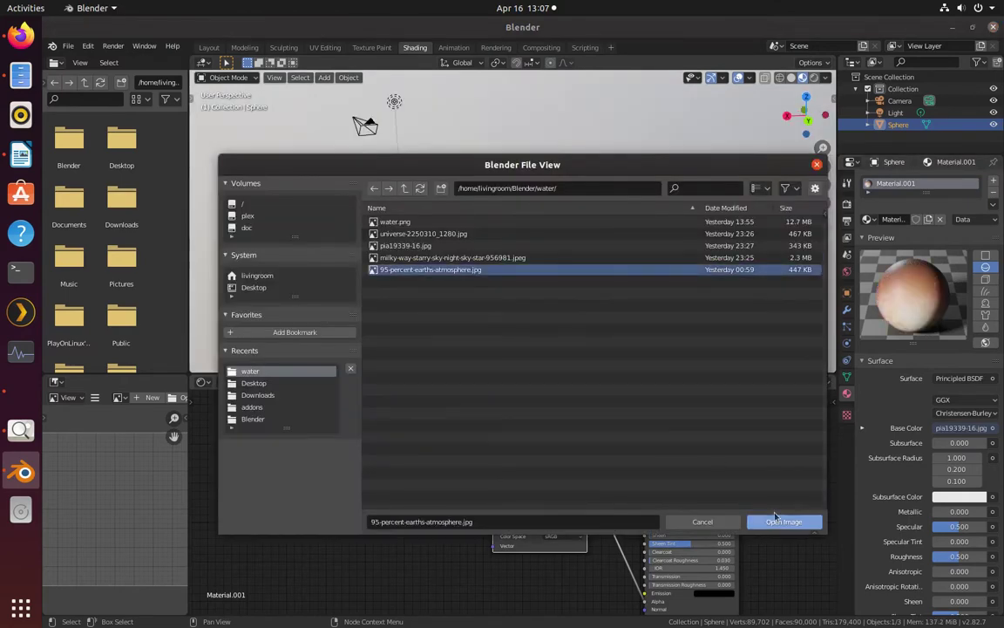
left_click(773, 521)
middle_click_drag(488, 310, 621, 290)
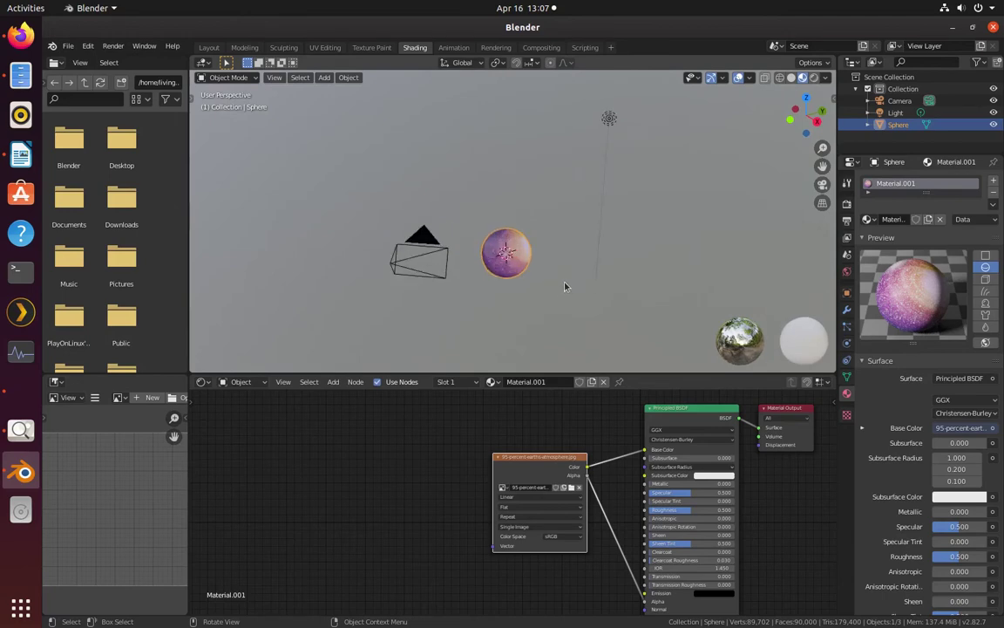
- Scale the textured sphere uniformly by a factor of 7
scroll(564, 288, "up", 4)
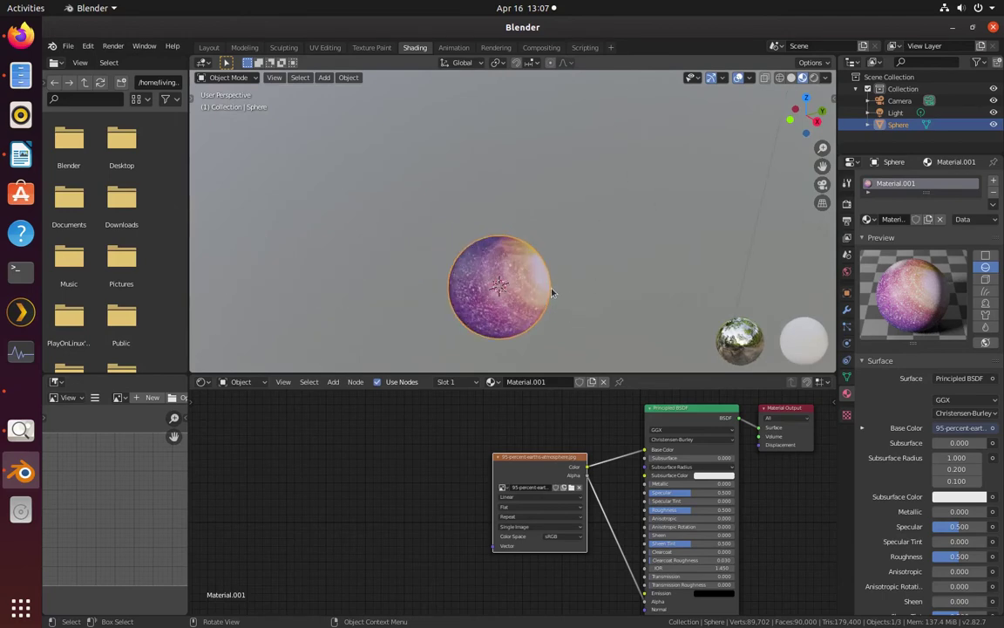
key("s")
key("7")
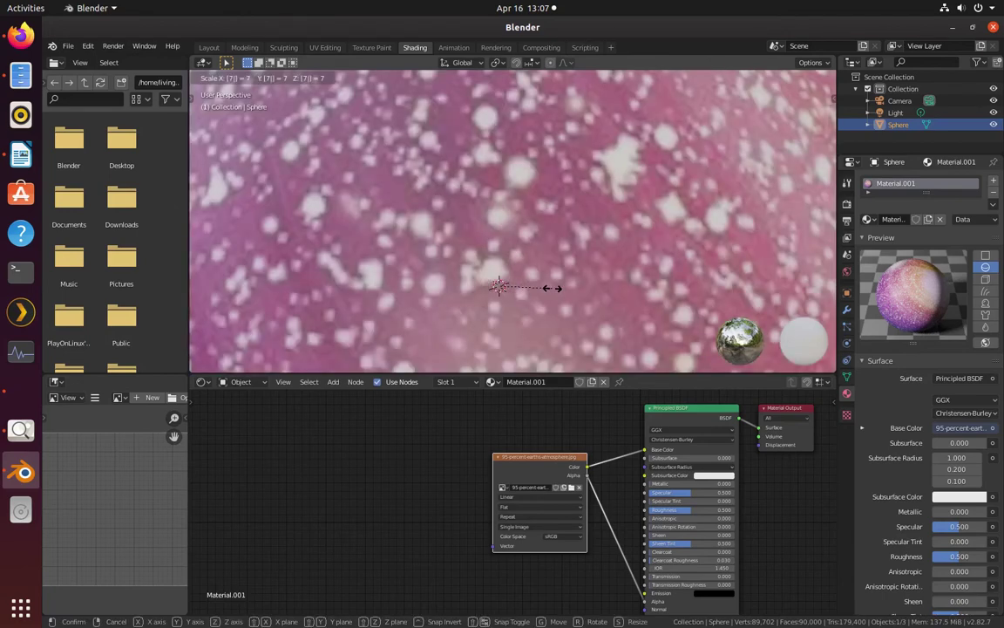
key("Return")
scroll(514, 261, "down", 4)
mouse_move(497, 261)
middle_mouse_down()
mouse_move(510, 265)
mouse_move(444, 237)
mouse_move(483, 264)
middle_mouse_up()
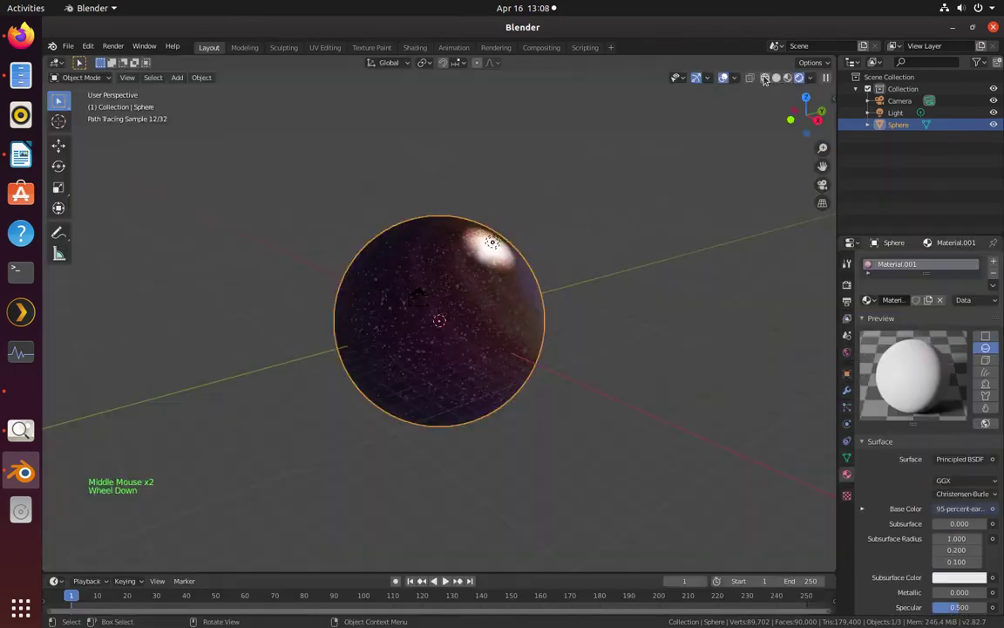
- Show the scene as a wireframe and scale the sphere up uniformly by a factor of about 1.36
left_click(765, 79)
mouse_move(610, 299)
middle_mouse_down()
mouse_move(550, 326)
mouse_move(611, 320)
mouse_move(570, 249)
middle_mouse_up()
key("s")
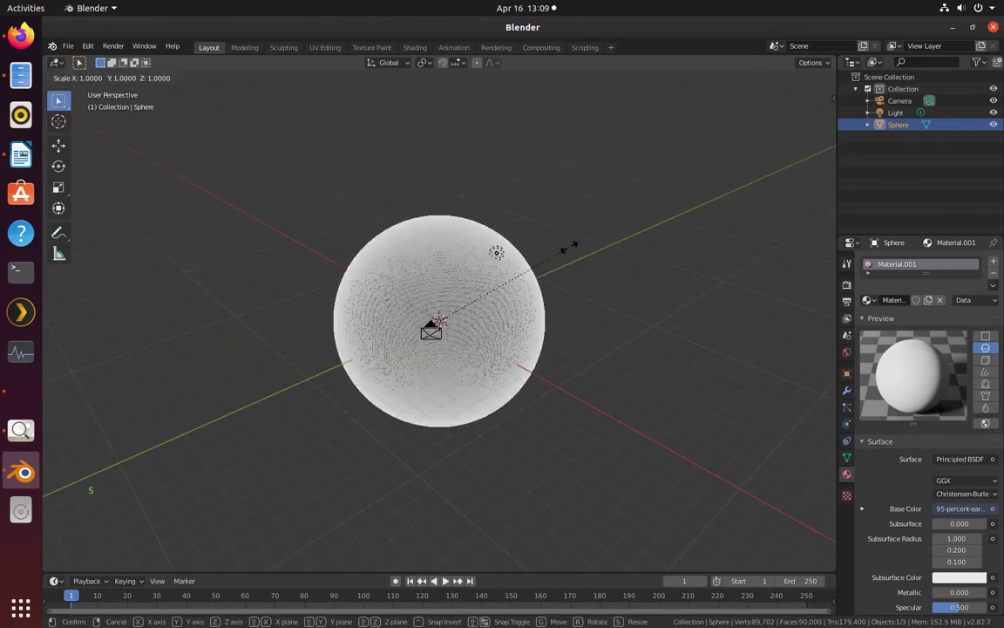
key("Escape")
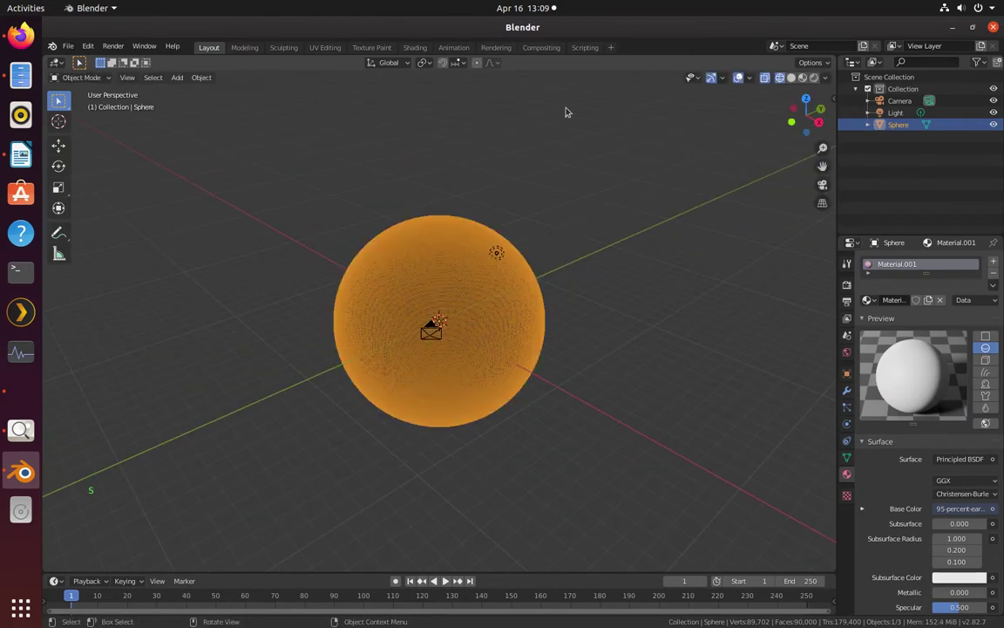
key("s")
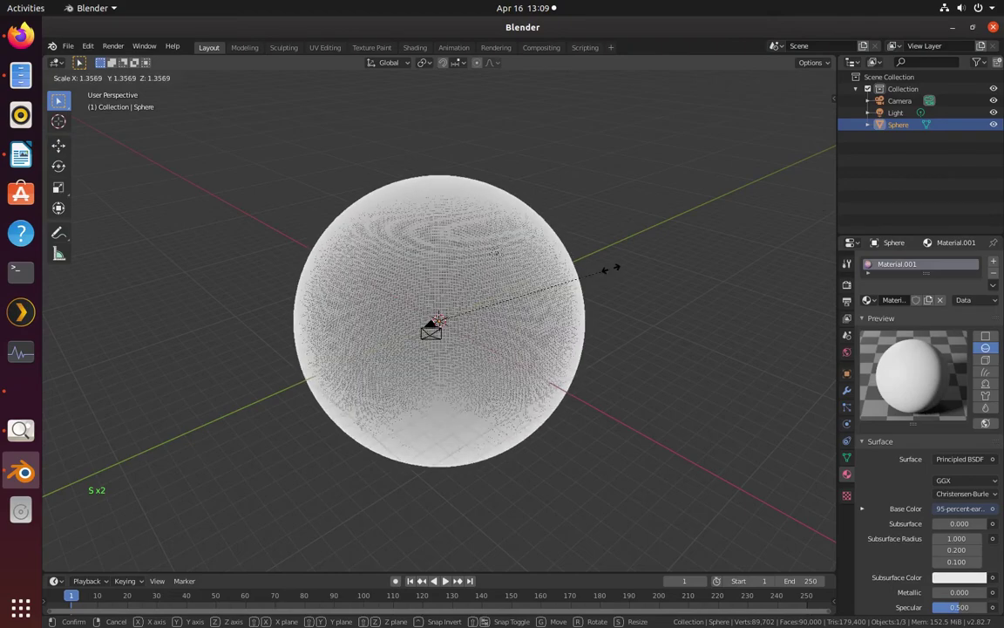
left_click(610, 272)
- Try stretching the sphere along the global Y axis, then enlarge it uniformly a little more around the camera and light
middle_click_drag(610, 271, 621, 299)
scroll(620, 300, "down", 1)
key("s")
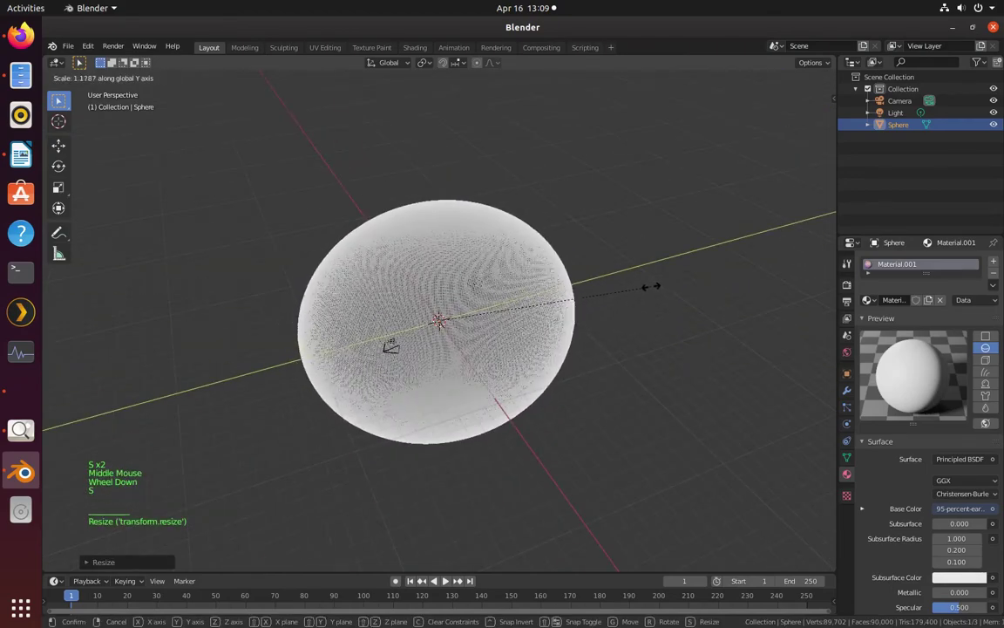
right_click(648, 290)
middle_click_drag(648, 290, 722, 309)
key("s")
left_click(661, 274)
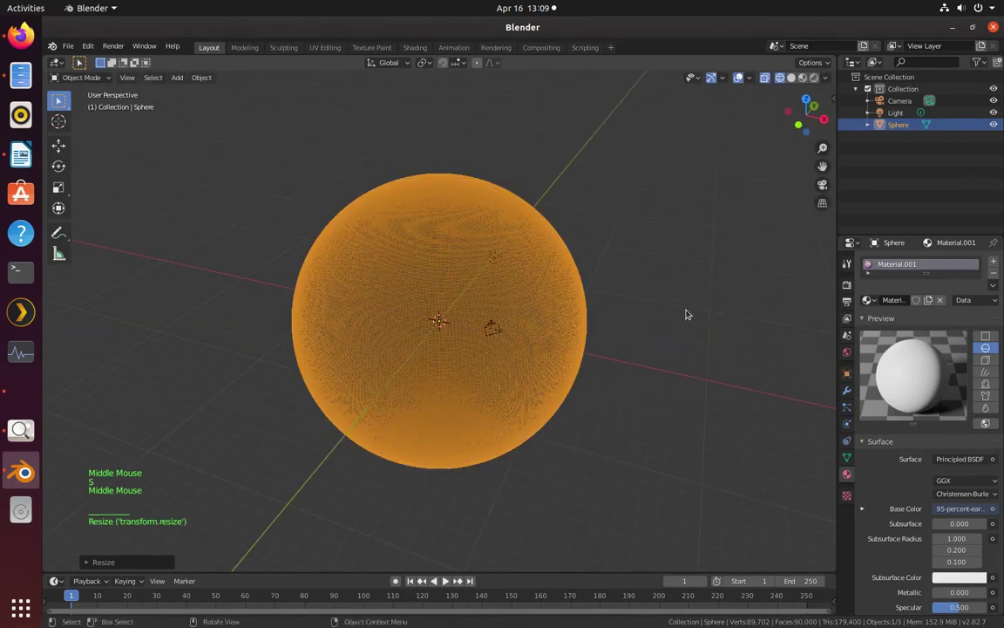
- Inspect the camera and light inside the enlarged sphere and hide the sphere in the viewport
middle_click_drag(672, 347, 639, 339)
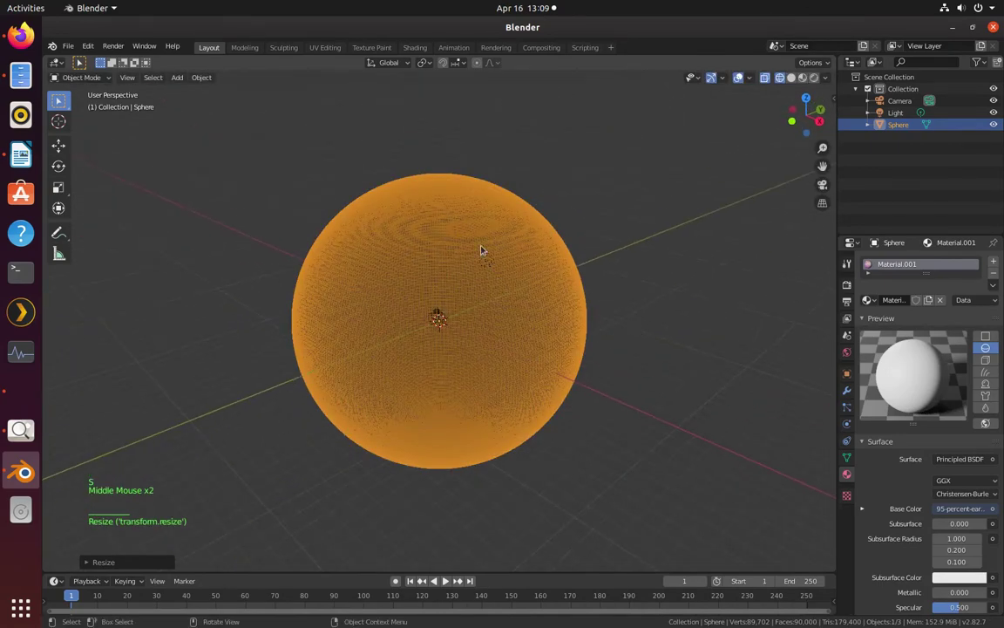
scroll(507, 301, "up", 4)
scroll(509, 293, "down", 3)
middle_click_drag(509, 293, 557, 319)
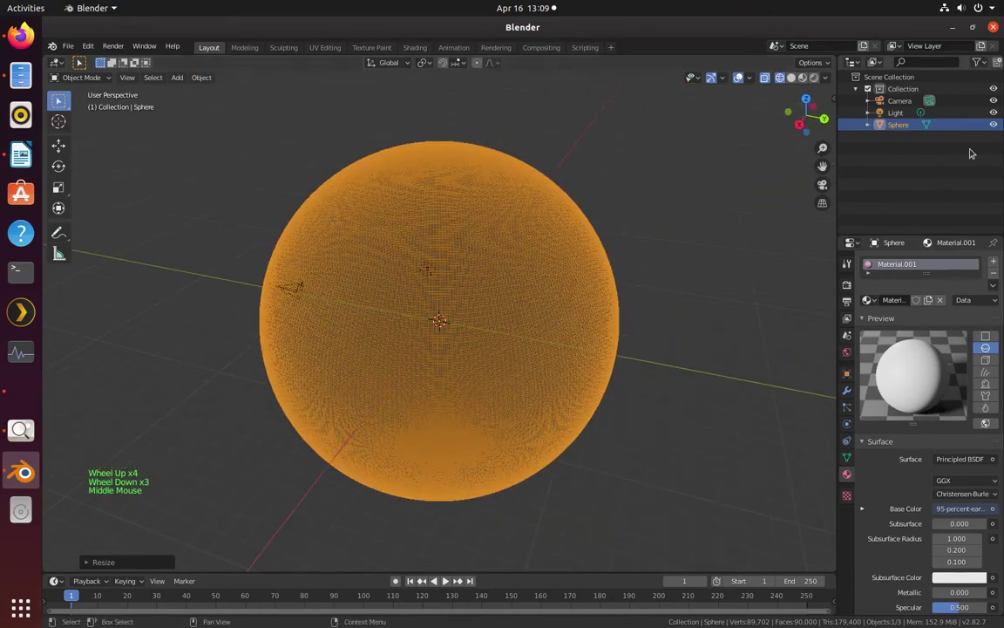
left_click(994, 125)
middle_click_drag(552, 313, 605, 317)
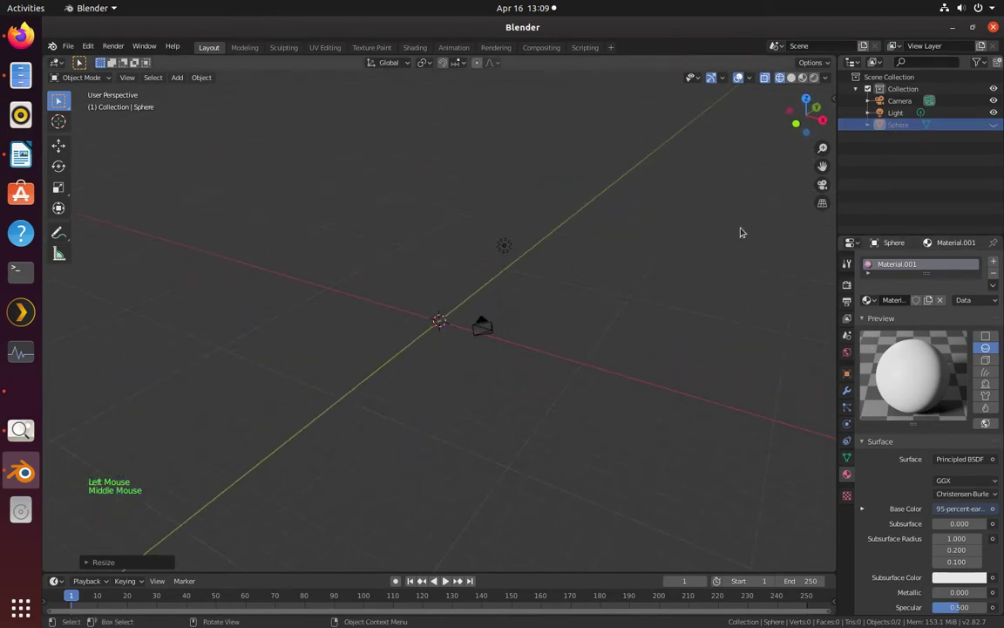
- Import the water.pdb molecule from the Downloads folder as a Protein Data Bank file with the default options
left_click(66, 46)
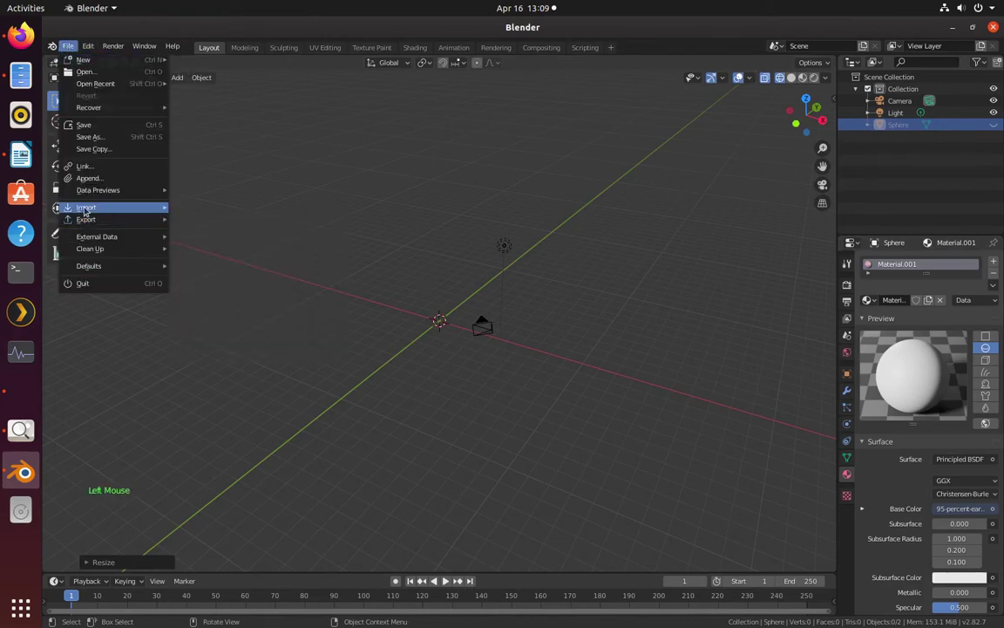
mouse_move(100, 215)
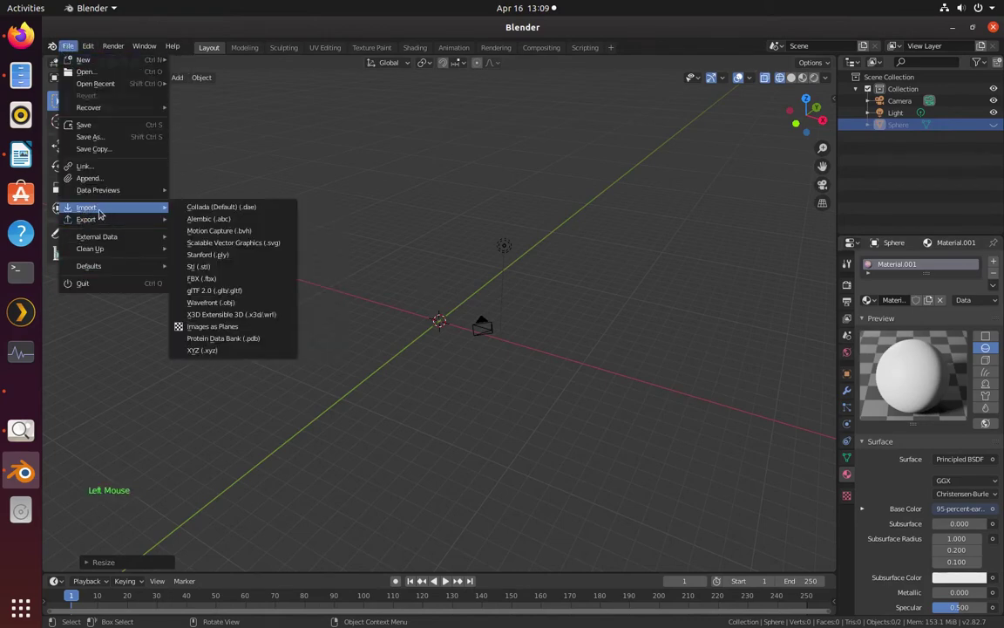
left_click(246, 344)
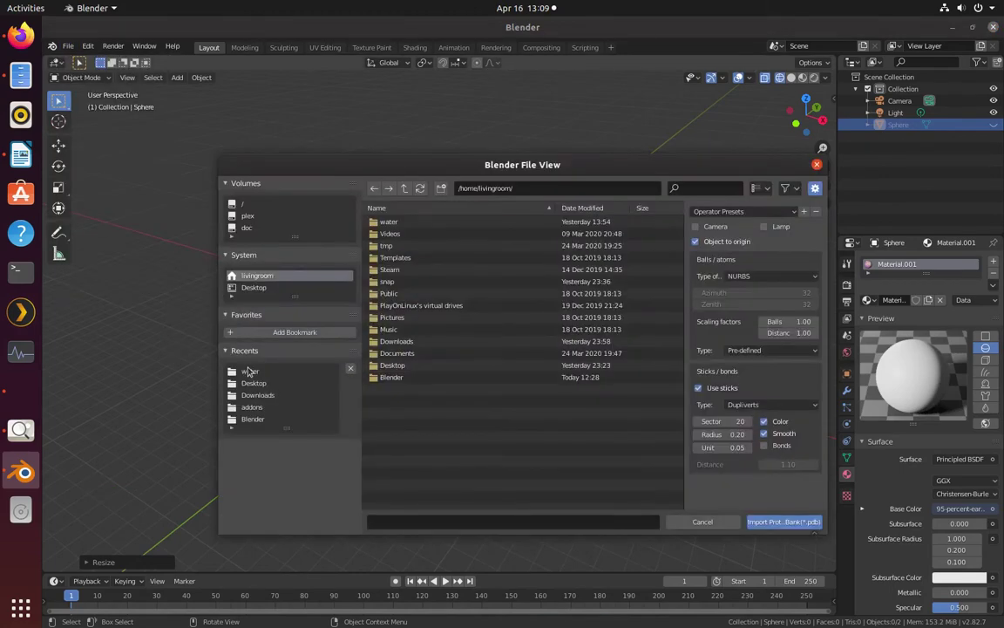
left_click(255, 395)
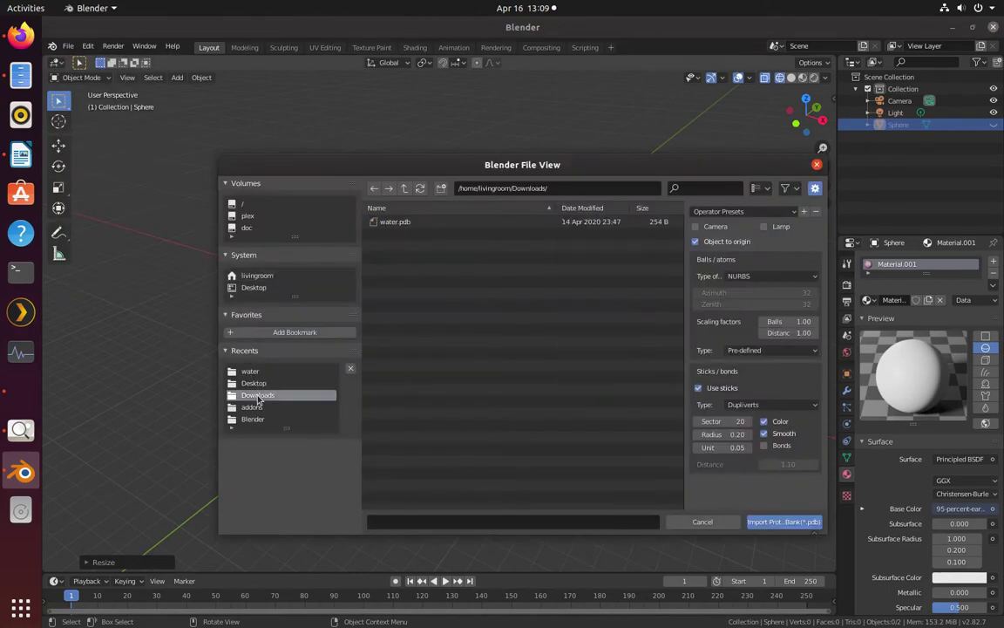
left_click(390, 222)
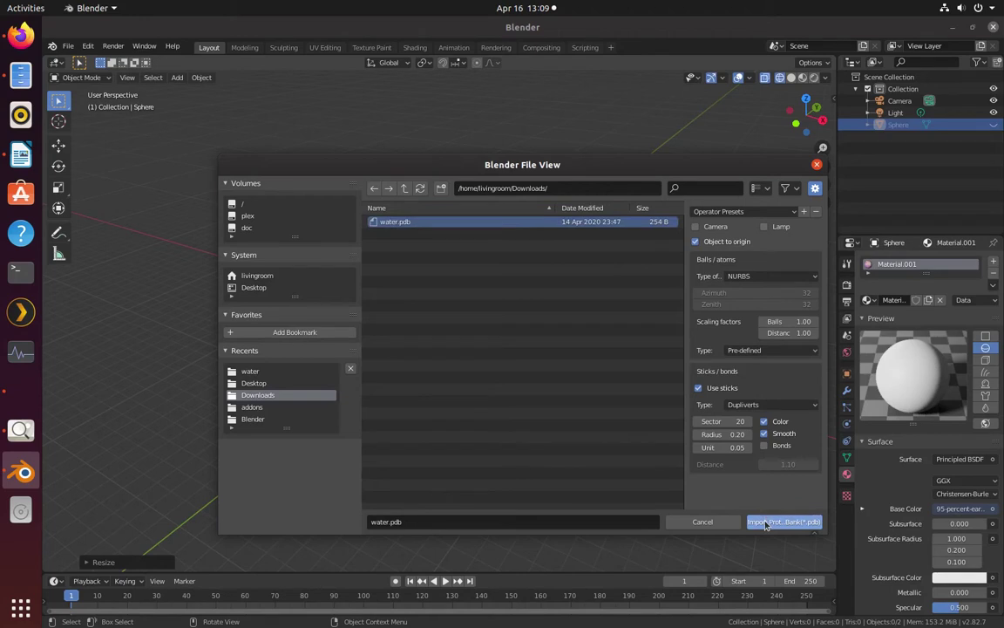
left_click(762, 521)
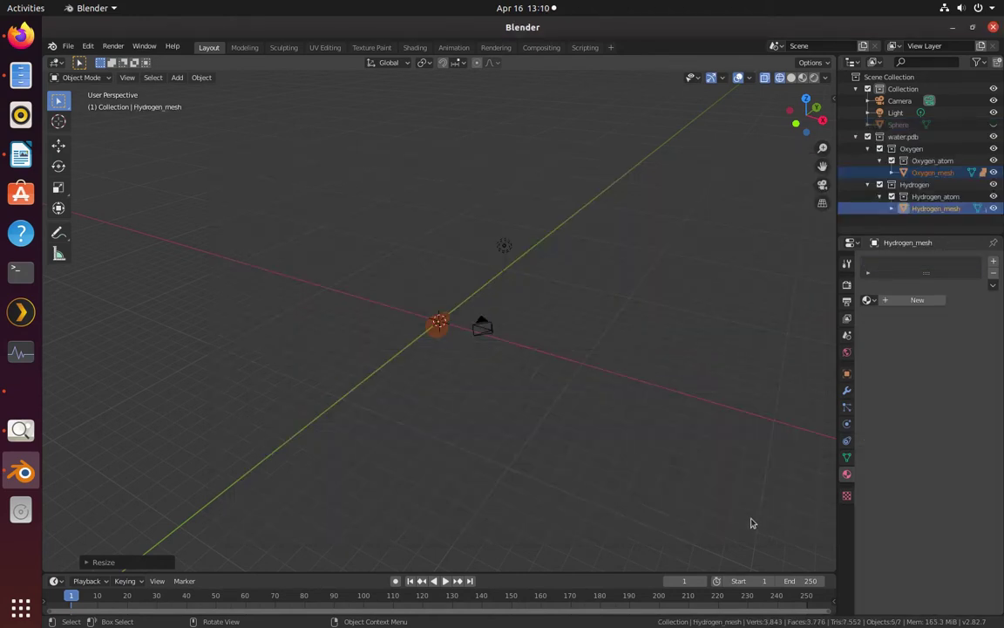
- Inspect the imported water molecule up close and show the viewport in rendered shading
middle_click_drag(642, 384, 498, 352)
scroll(466, 364, "up", 3)
scroll(466, 363, "up", 7)
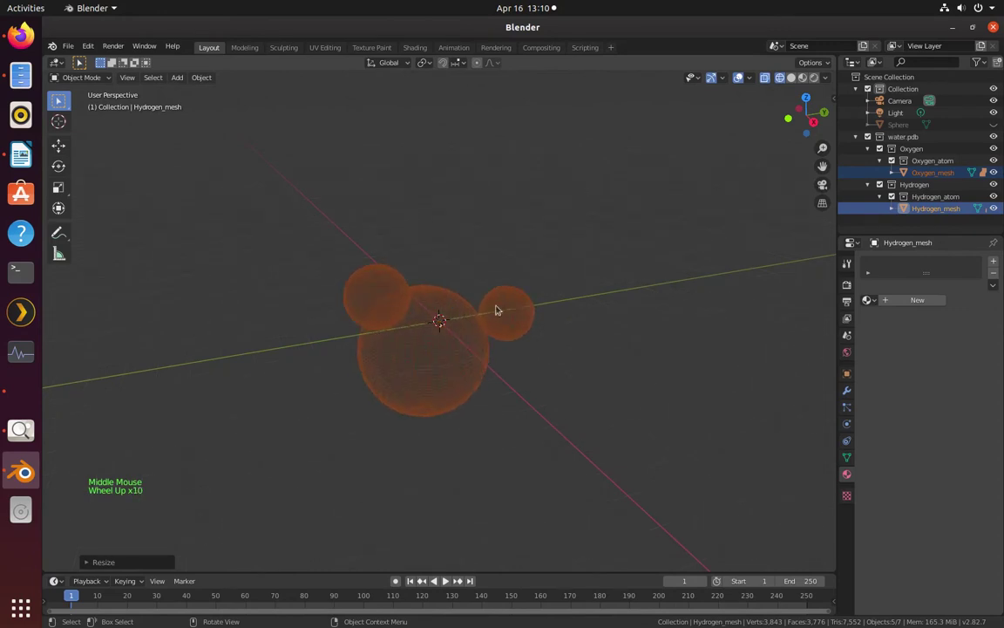
middle_click_drag(611, 423, 587, 403)
scroll(569, 388, "down", 5)
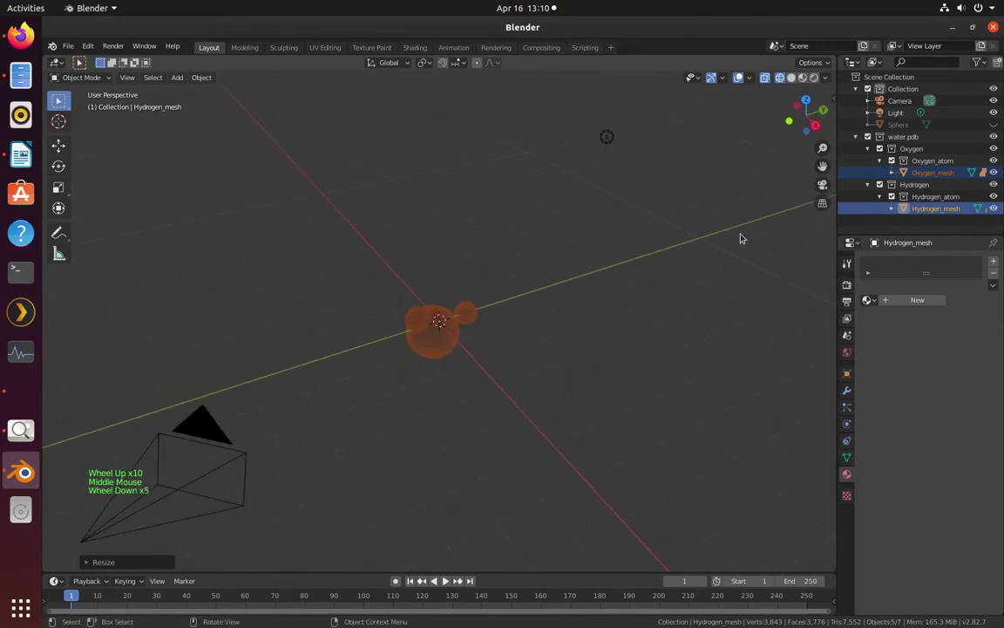
left_click(815, 76)
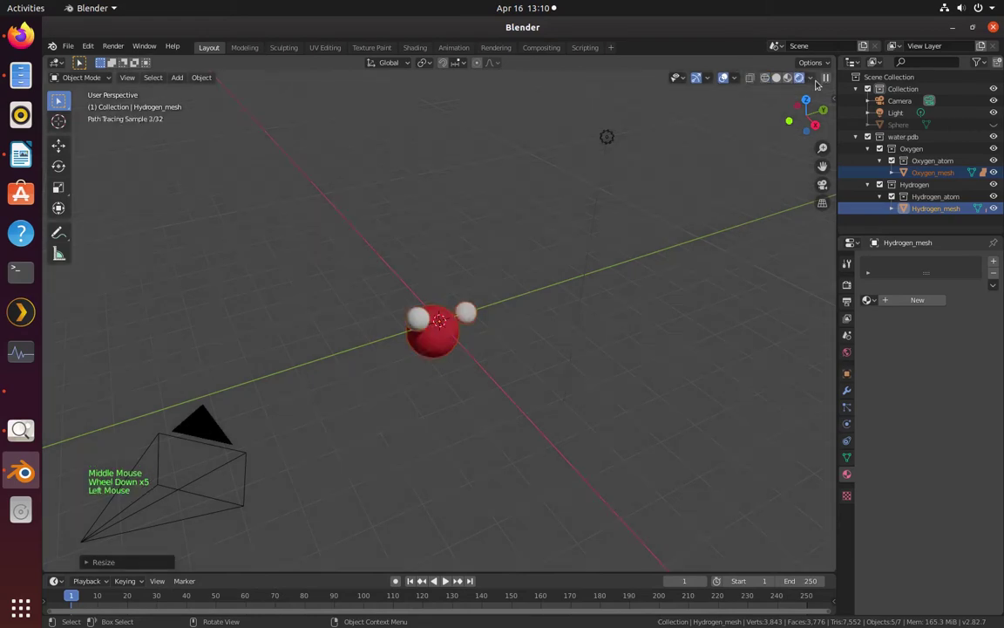
middle_click_drag(419, 323, 470, 351)
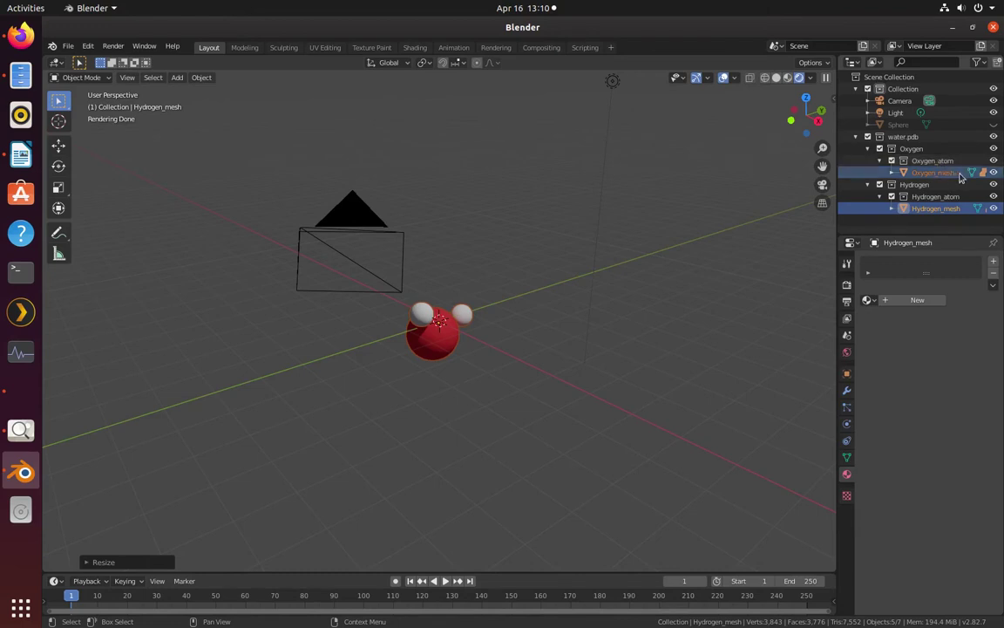
- Expand the oxygen and hydrogen meshes in the scene hierarchy and view the materials of Oxygen_ball and Hydrogen_ball
left_click(891, 176)
scroll(954, 178, "down", 2)
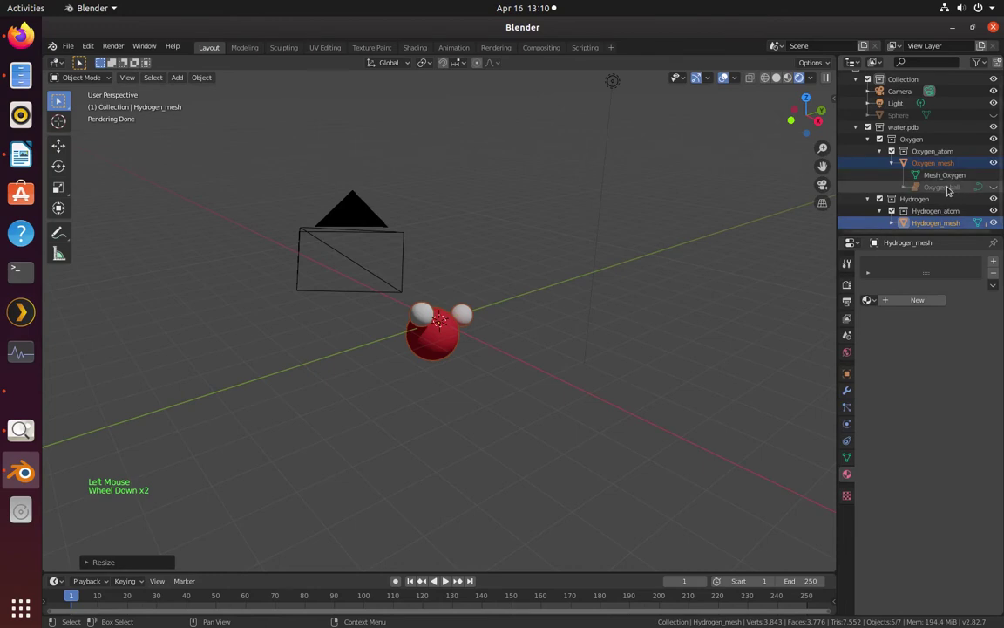
left_click(948, 188)
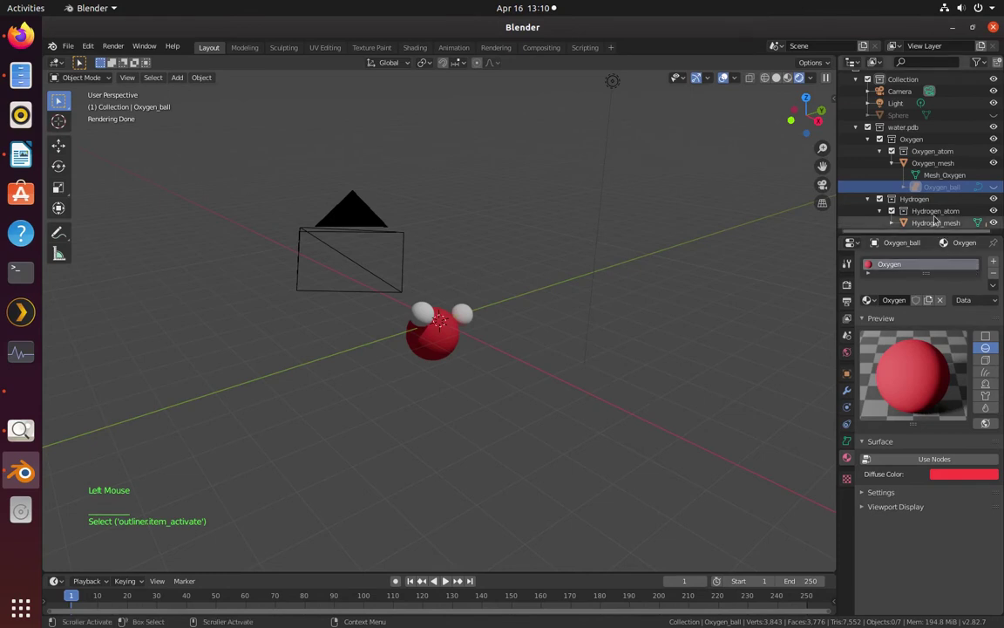
scroll(932, 201, "down", 3)
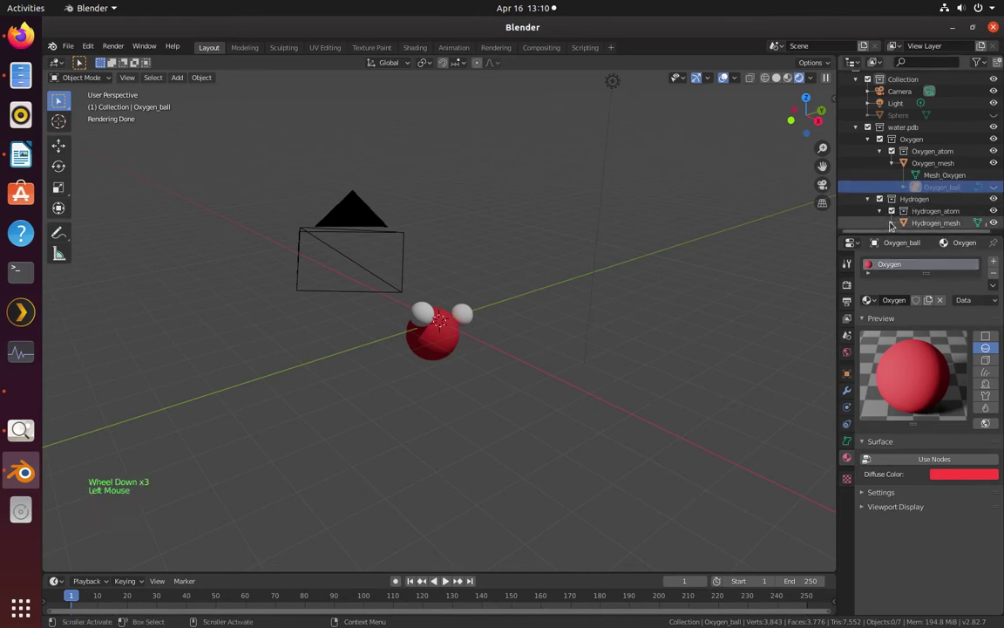
scroll(931, 208, "down", 4)
left_click(907, 224)
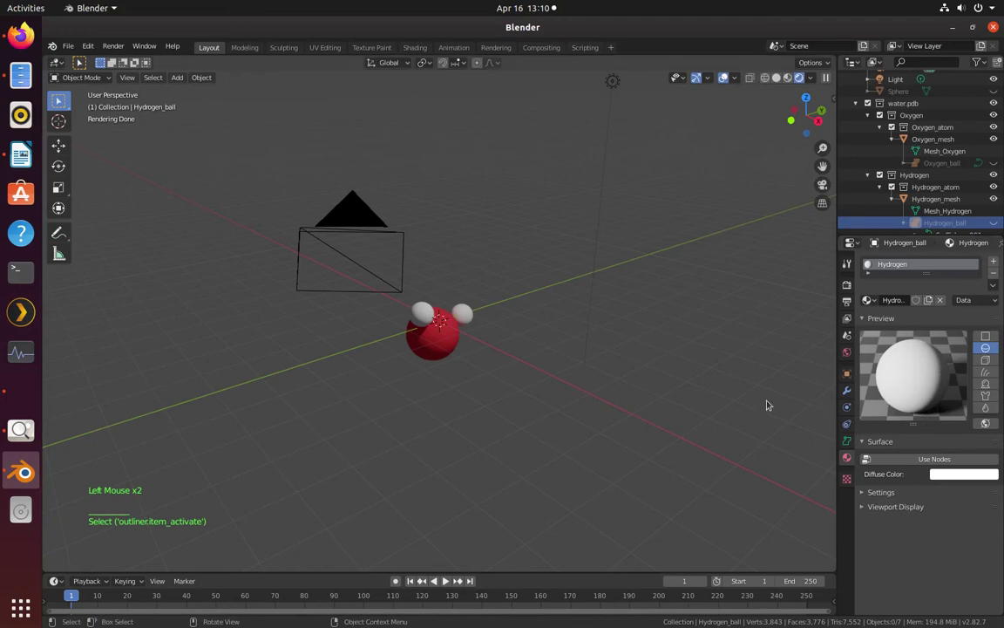
- Enable shader nodes for the Oxygen material of Oxygen_ball and look through its surface settings
left_click(942, 163)
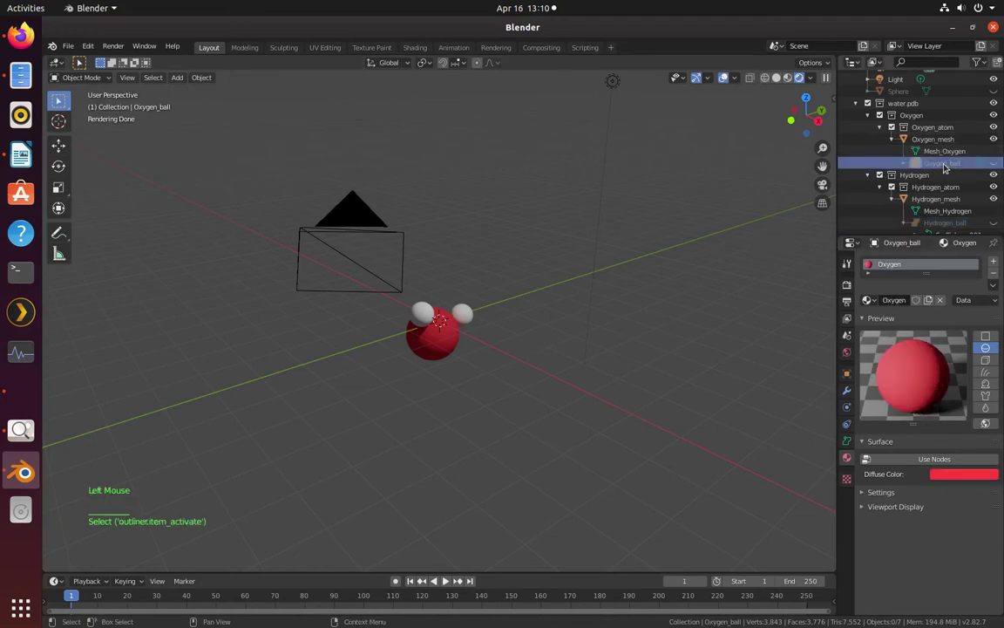
left_click(930, 462)
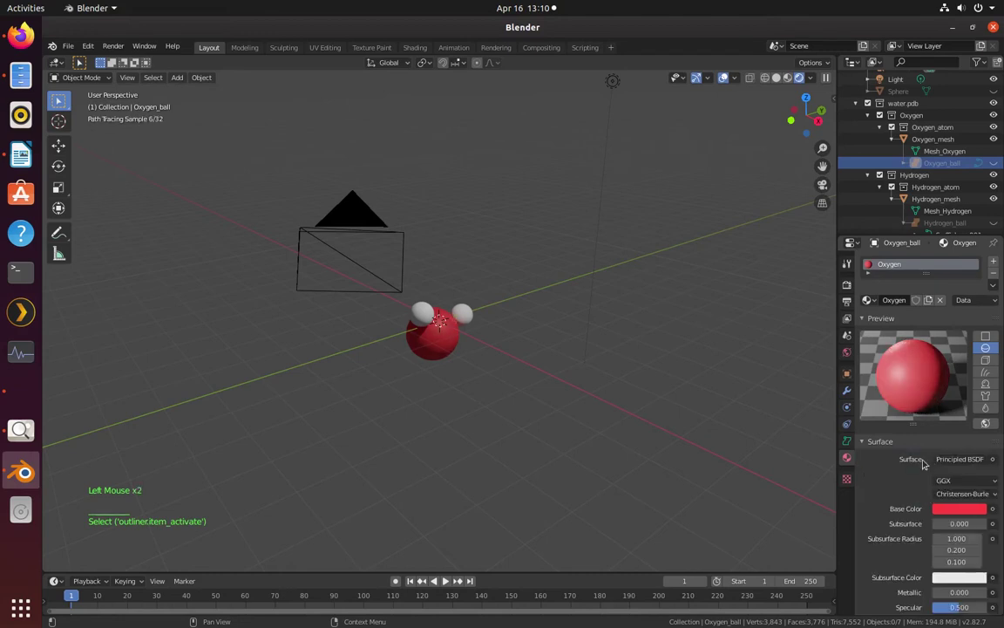
scroll(876, 462, "down", 8)
scroll(891, 449, "up", 8)
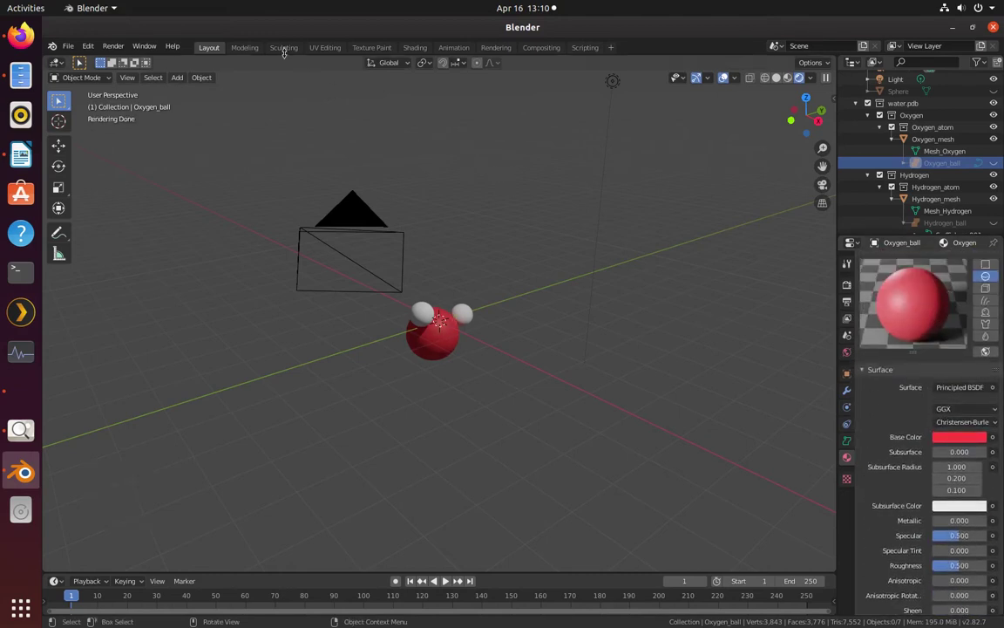
- Switch to the Shading workspace and change the Oxygen material's surface shader to Glass BSDF
left_click(418, 49)
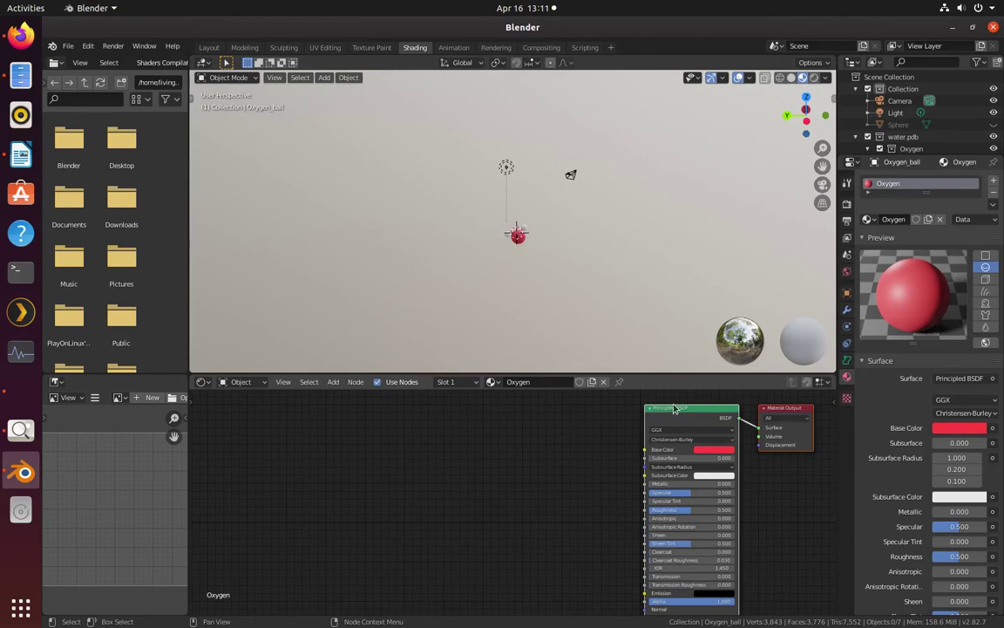
left_click(954, 377)
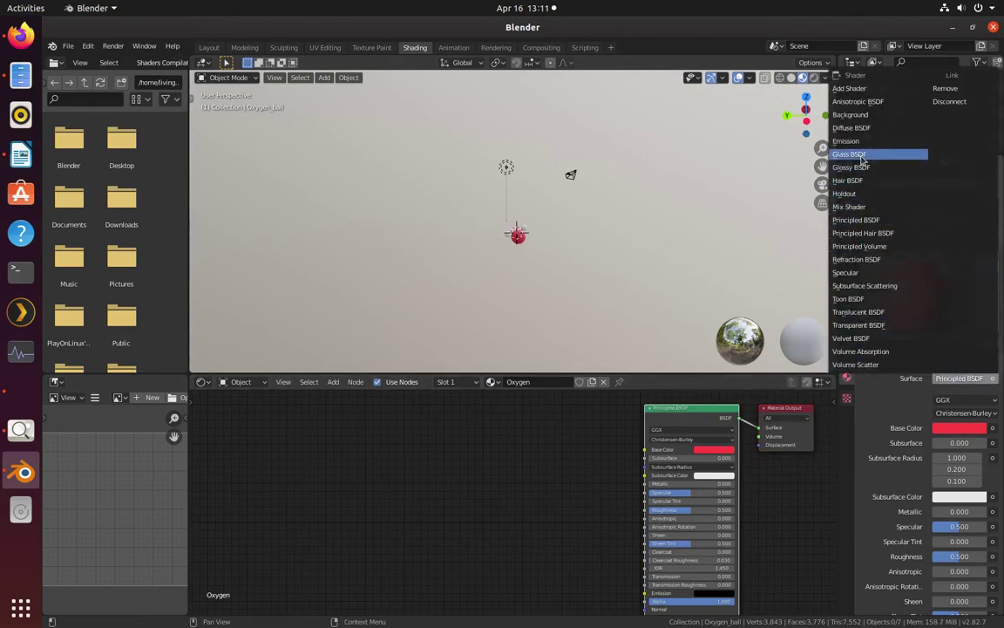
left_click(863, 156)
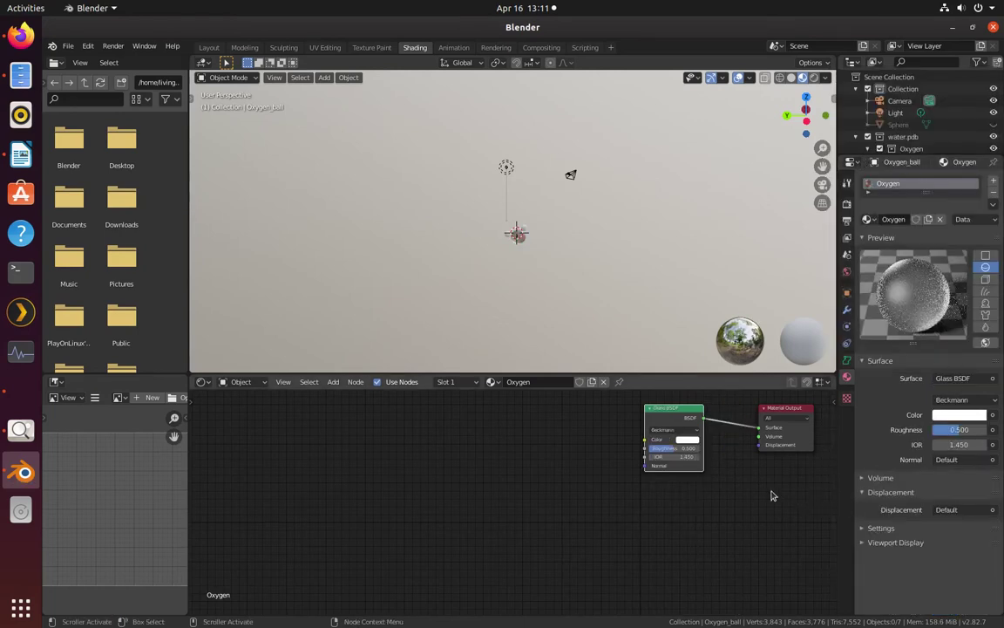
scroll(521, 263, "up", 3)
scroll(573, 310, "up", 4)
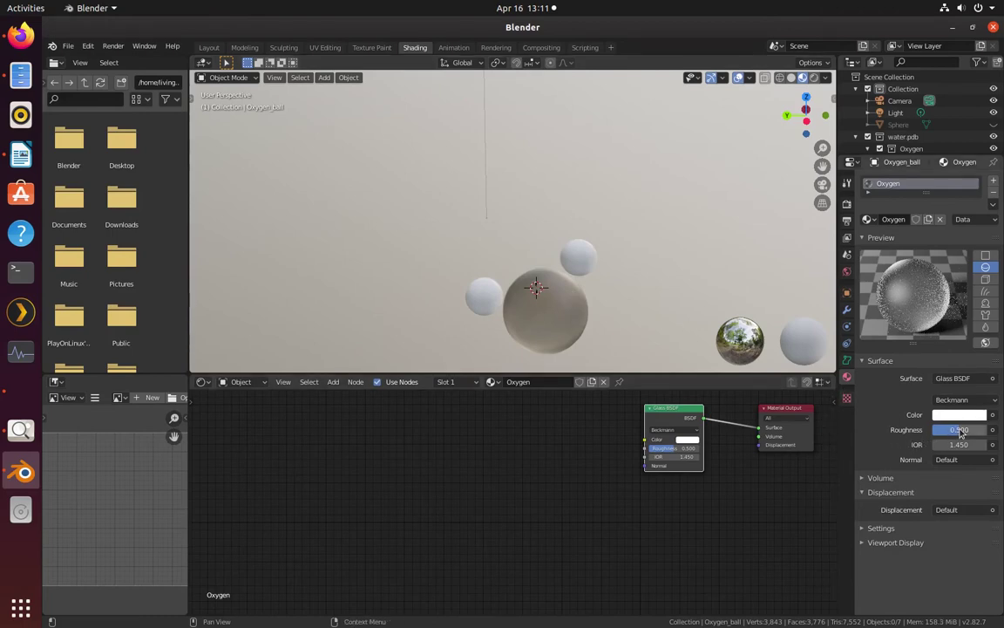
- Set the oxygen glass shader's roughness to 0.150 and its IOR to 1.100
left_click_drag(959, 429, 938, 432)
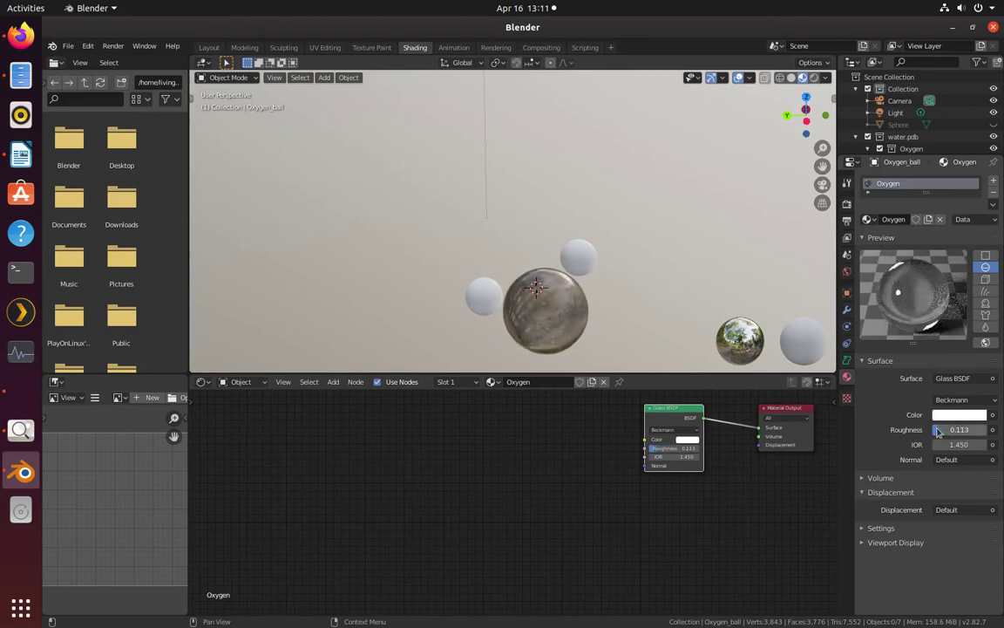
left_click(954, 429)
type("0")
left_click(963, 444)
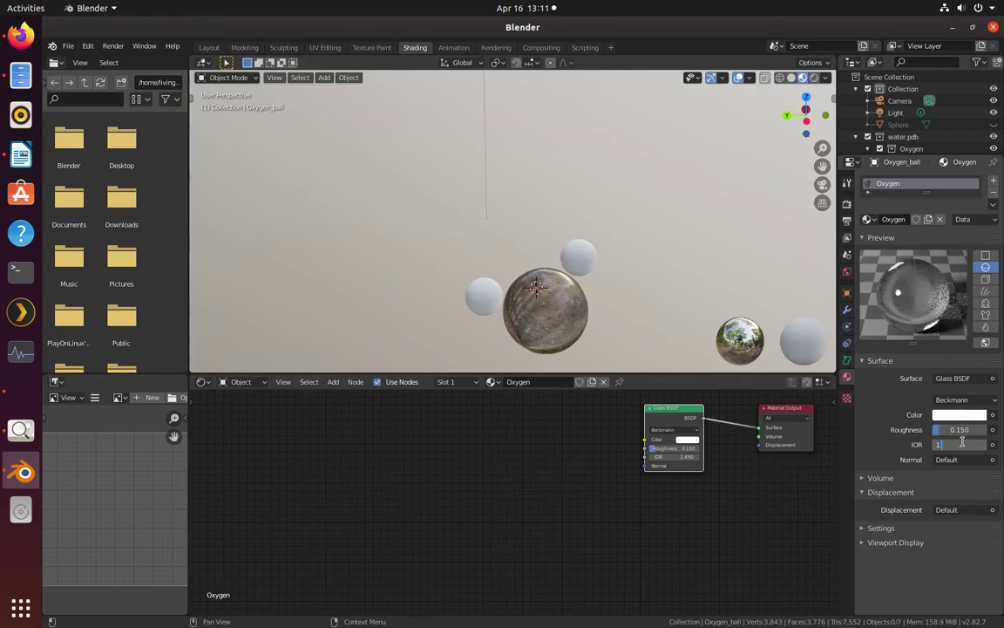
type("1.1")
key("Return")
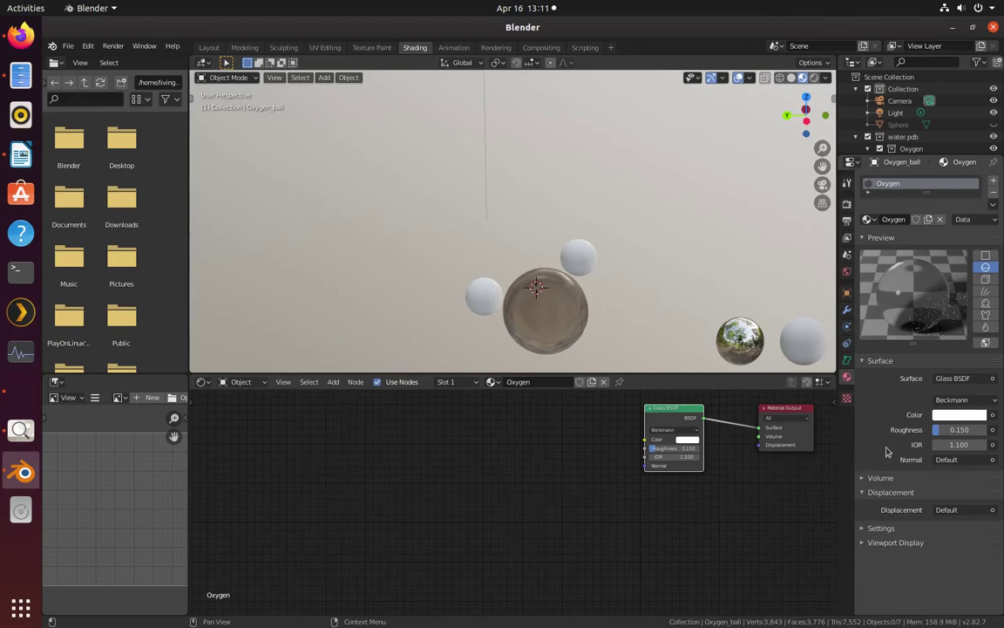
- Colour the oxygen glass shader saturated red, at about hue 0.989, saturation 0.976 and value 1.000
left_click(950, 415)
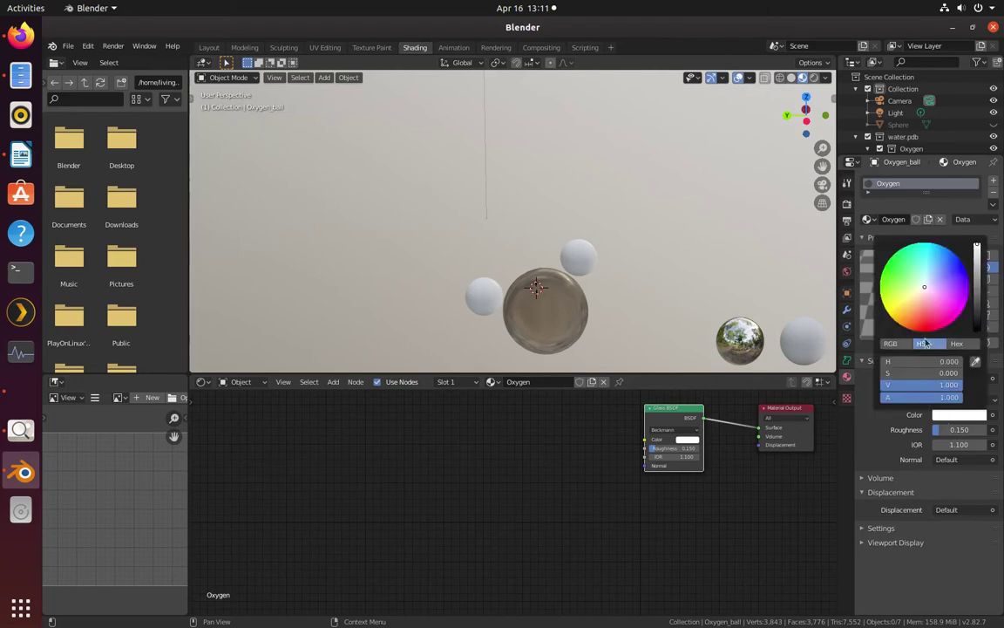
left_click(928, 330)
left_click(927, 331)
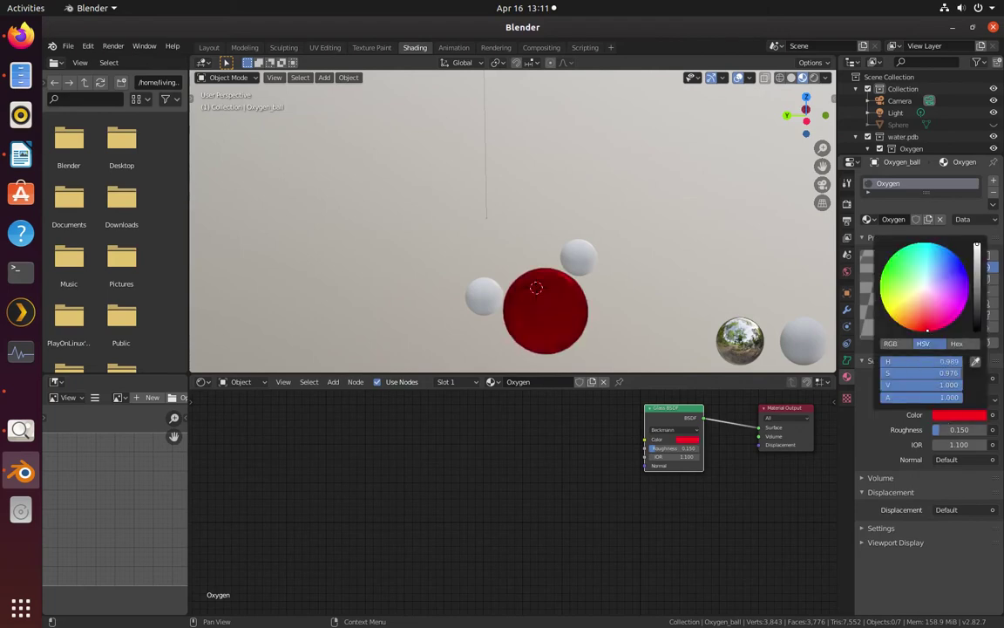
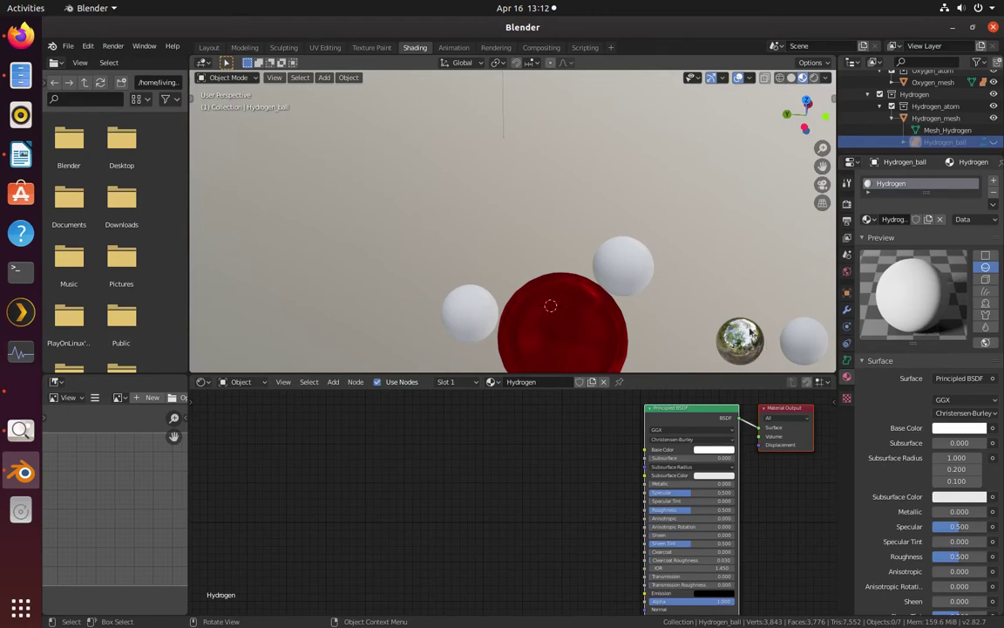
- Replace the Hydrogen material's Principled BSDF with a Mix Shader node connected to the Material Output's Surface input
left_click(686, 409)
key("x")
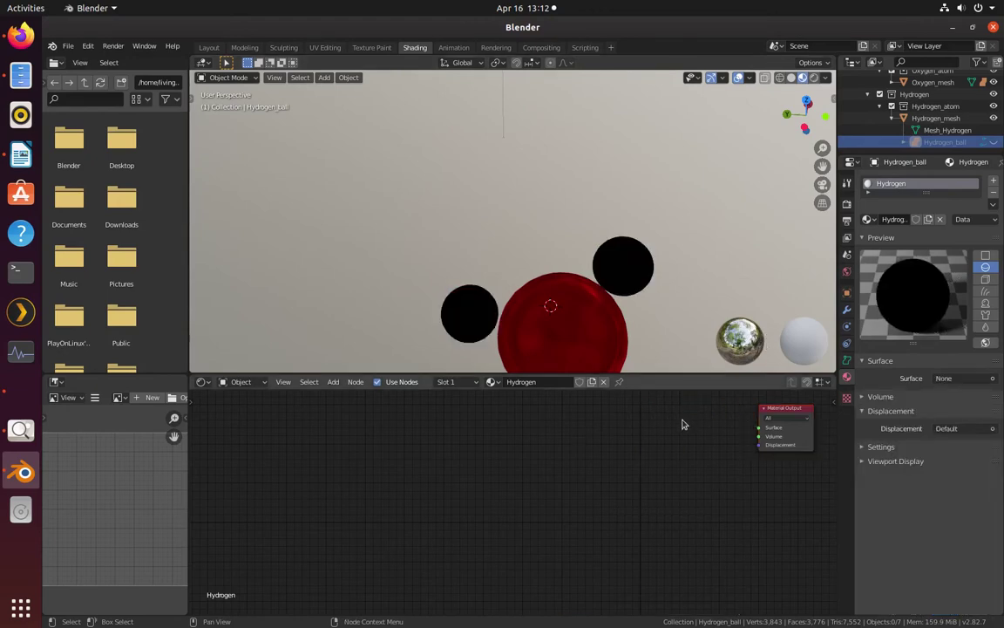
key("shift+a")
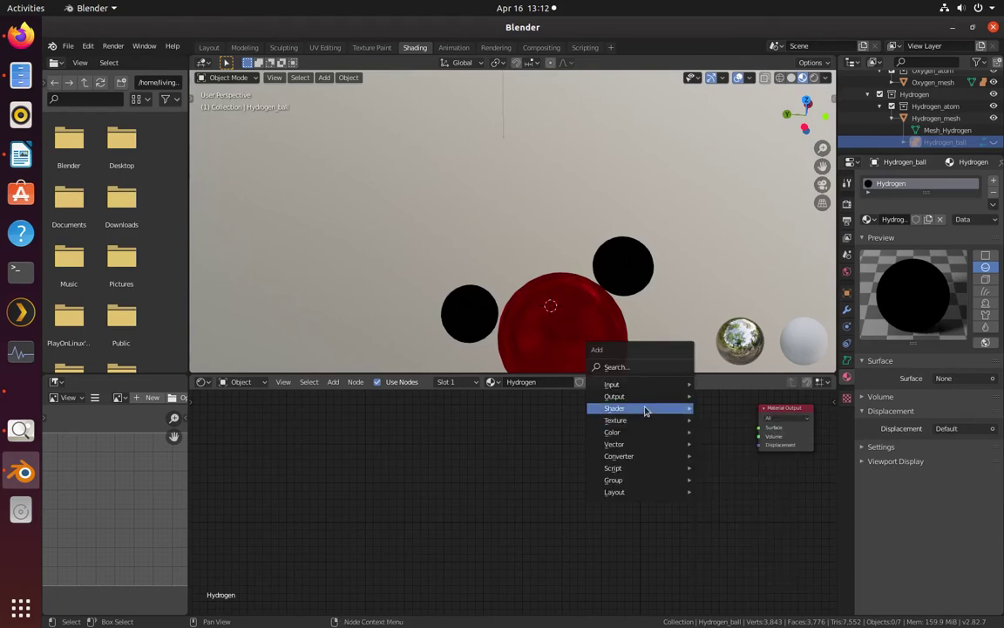
mouse_move(645, 411)
left_click(663, 249)
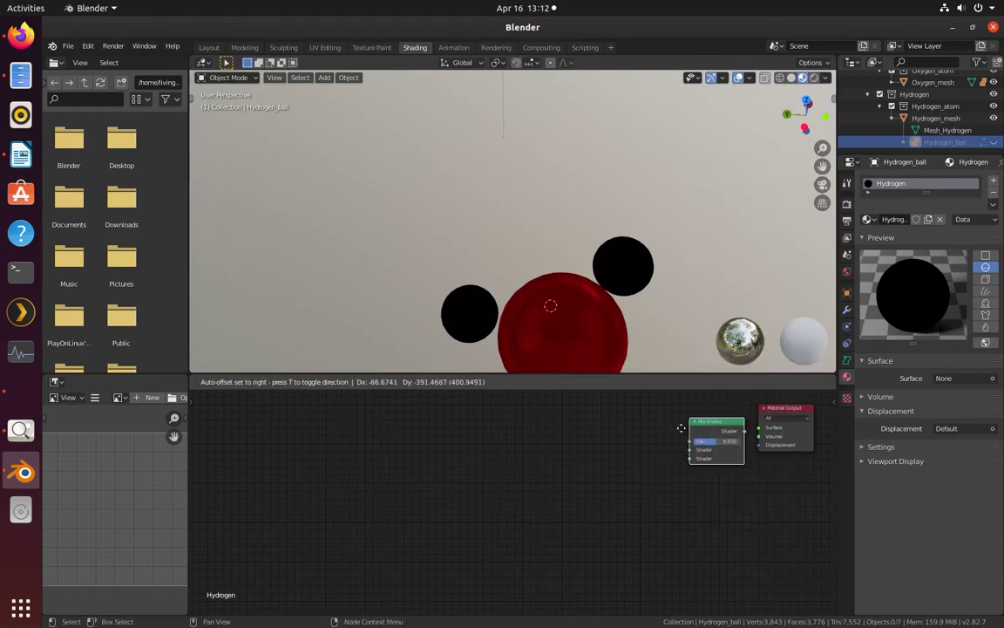
left_click(646, 430)
left_click_drag(711, 425, 758, 427)
- Add a Diffuse BSDF and a Glossy BSDF to the Hydrogen material and connect them to the Mix Shader's two shader inputs
key("shift+a")
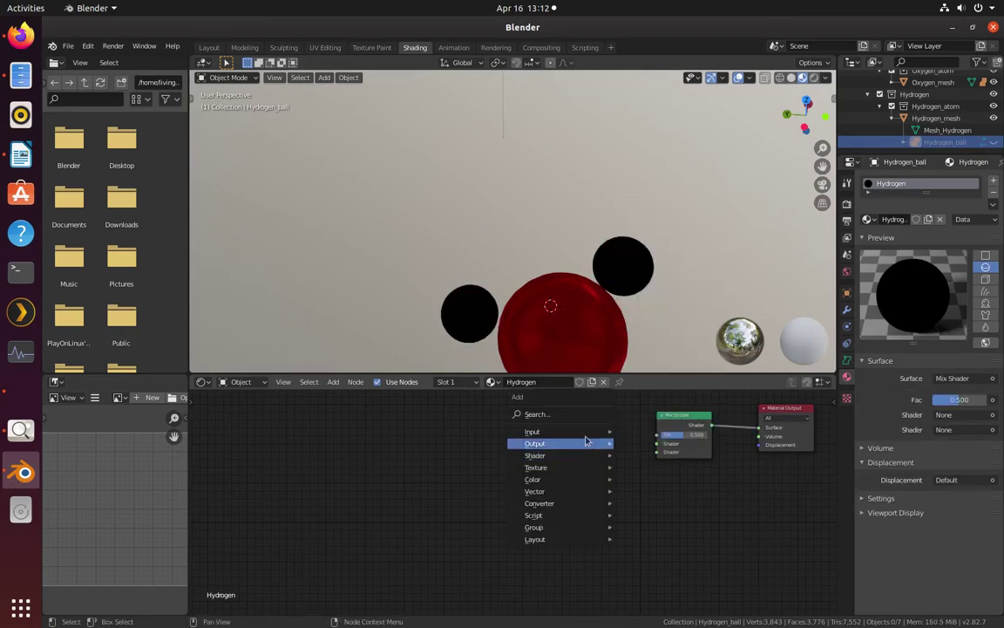
mouse_move(582, 457)
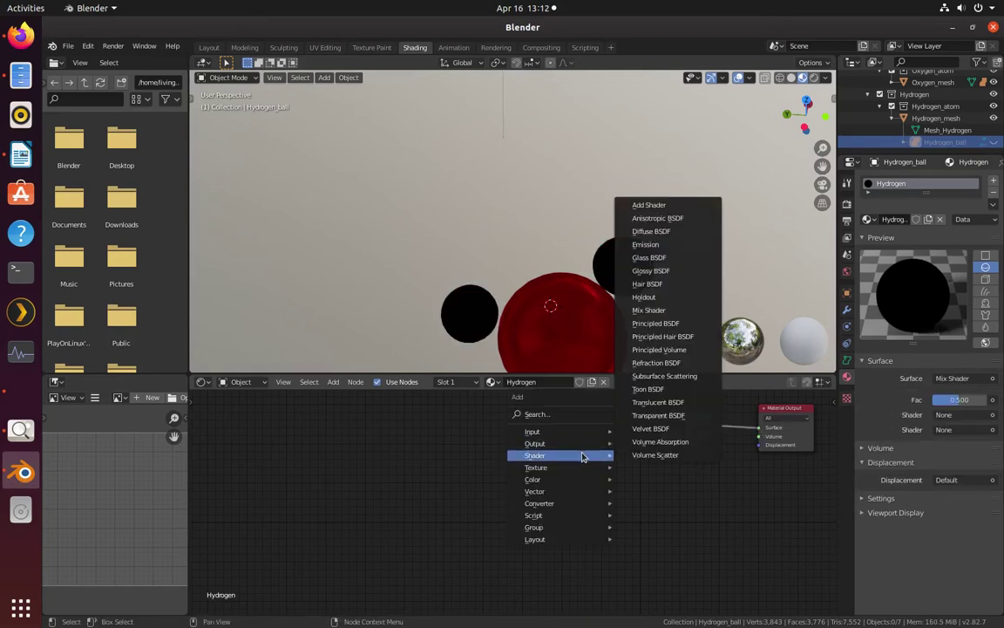
left_click(654, 232)
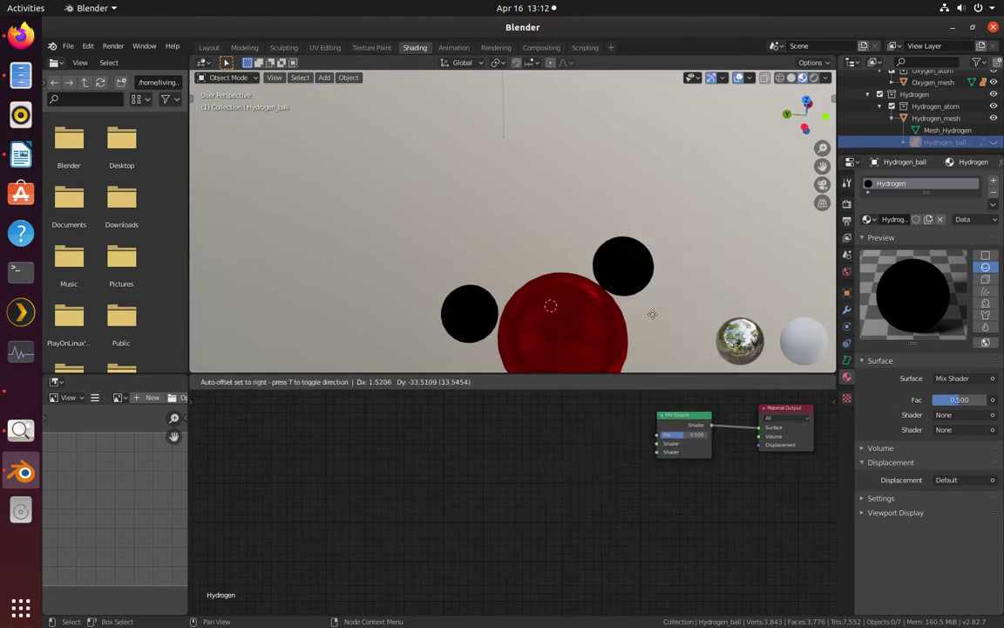
left_click(557, 418)
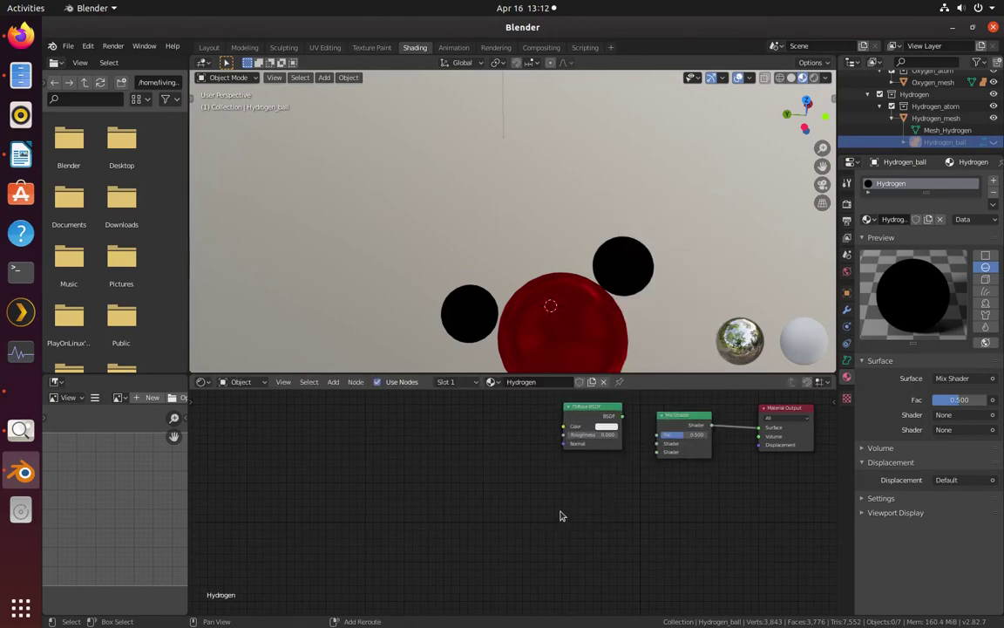
key("shift+a")
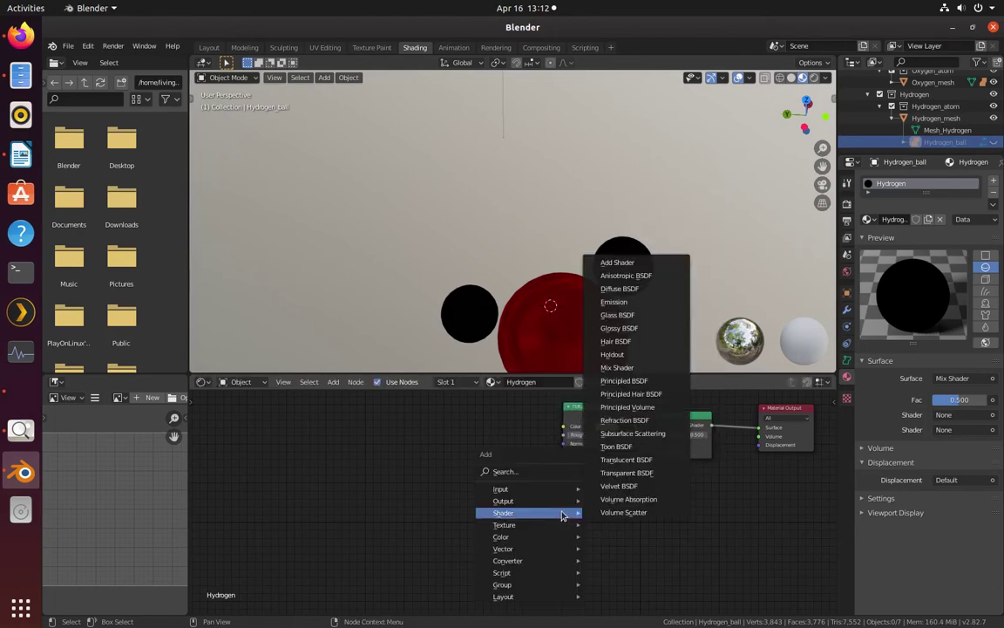
left_click(625, 329)
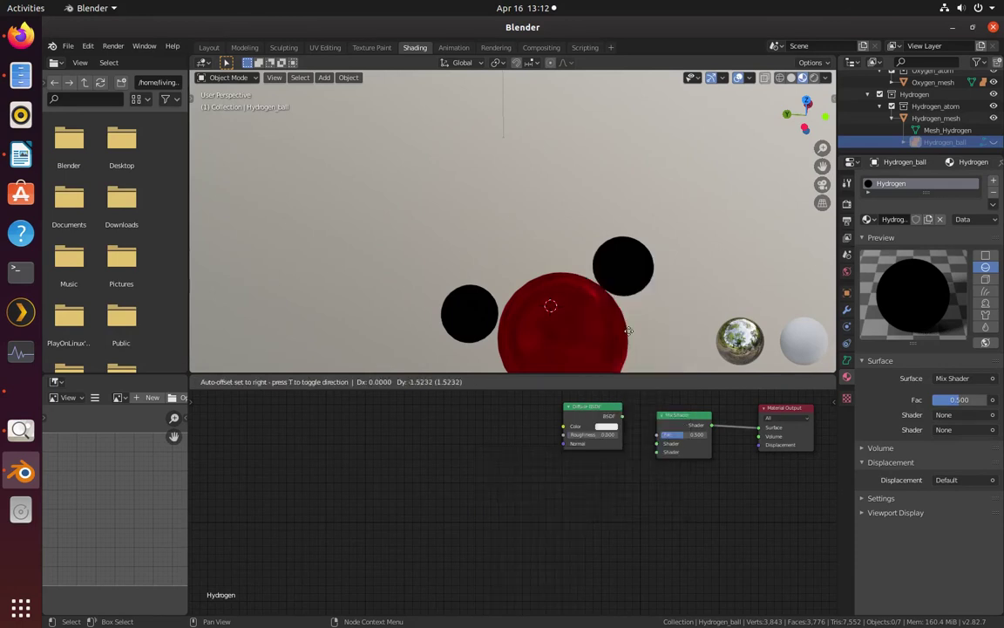
left_click(560, 459)
left_click_drag(621, 416, 657, 451)
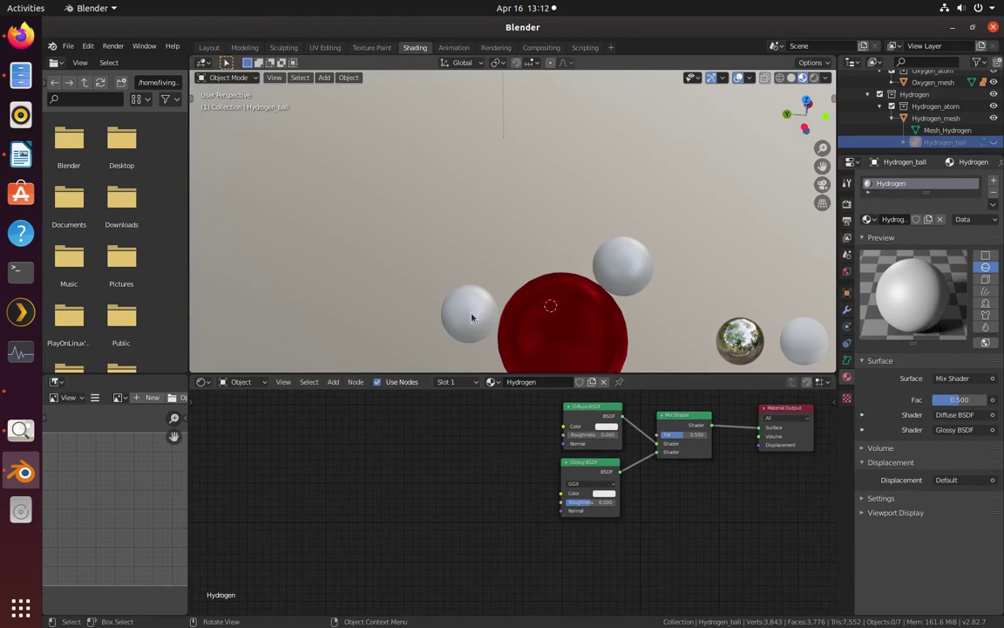
- Set the hydrogen Glossy BSDF's roughness to 0.150 and the Mix Shader's factor to 0.800
left_click(607, 503)
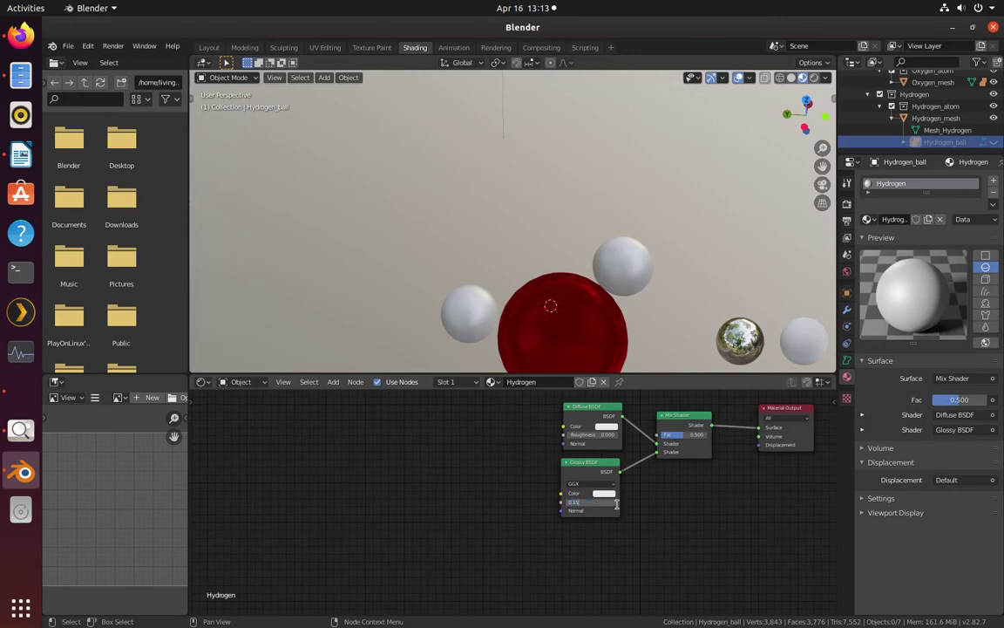
key("Return")
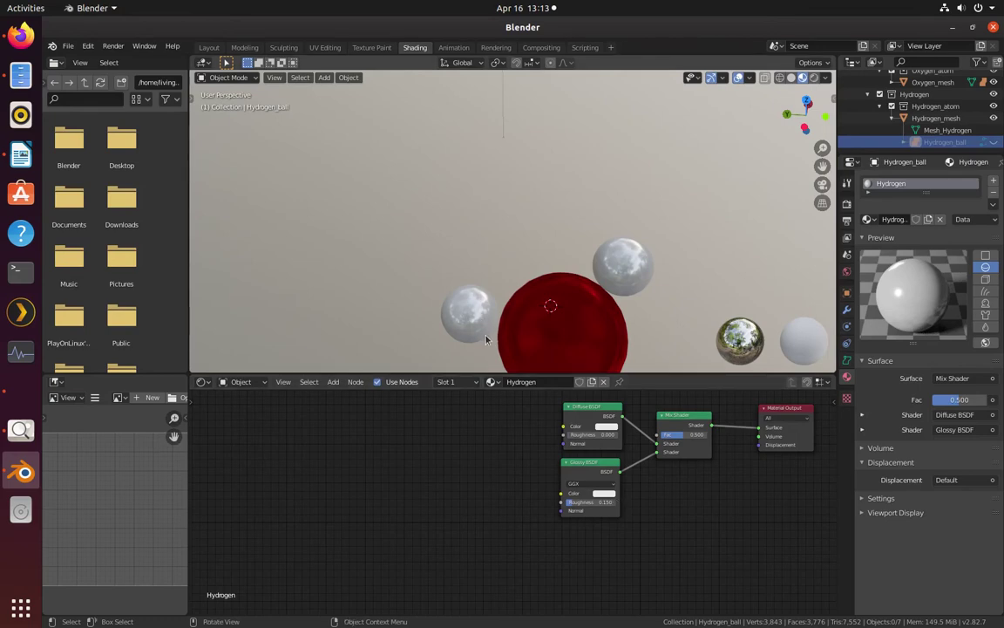
left_click(687, 435)
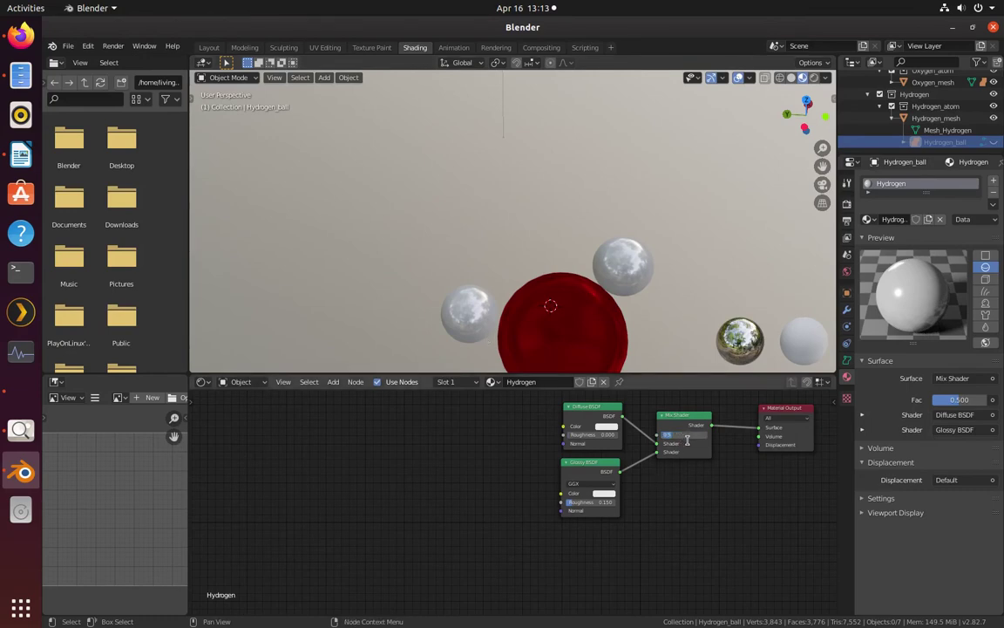
key("Return")
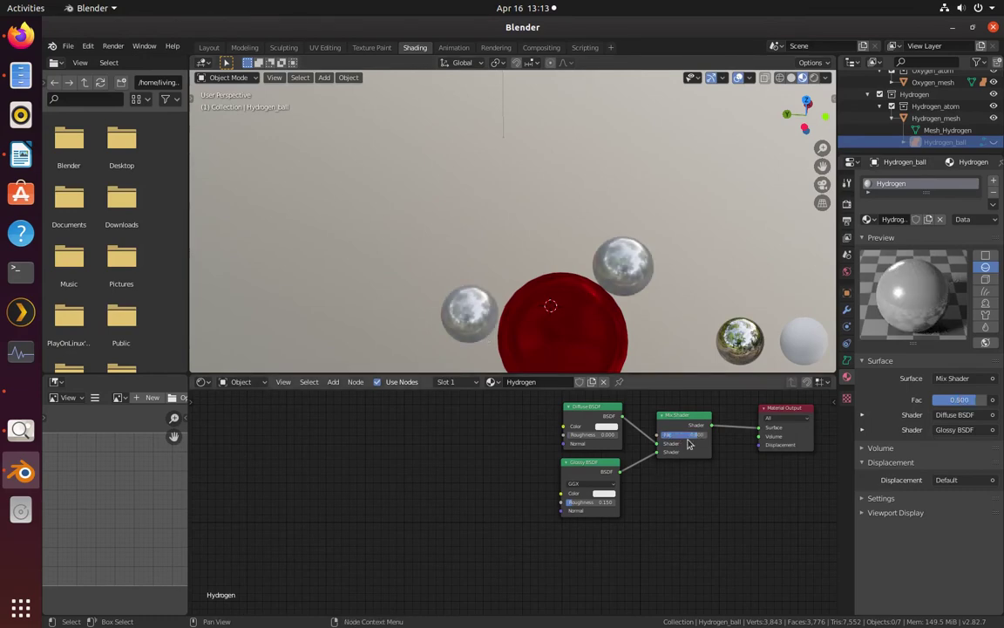
mouse_move(682, 441)
left_mouse_down()
mouse_move(618, 400)
mouse_move(680, 396)
mouse_move(689, 432)
left_mouse_up()
left_click(692, 431)
type("0.8")
key("Return")
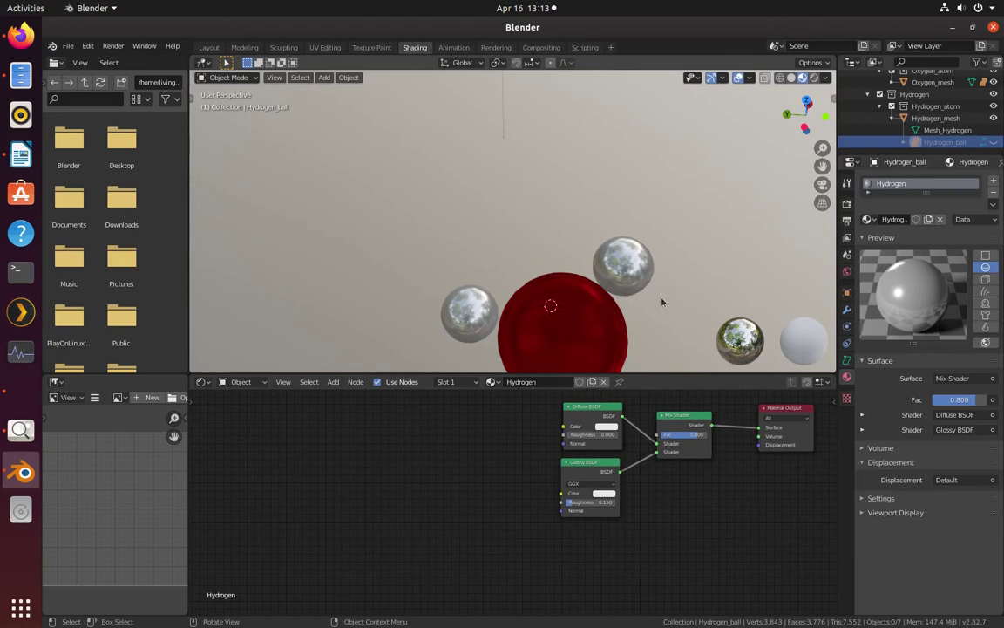
- Switch to the Layout workspace and move the camera -7 m along the global X axis
scroll(662, 302, "down", 6)
left_click(209, 48)
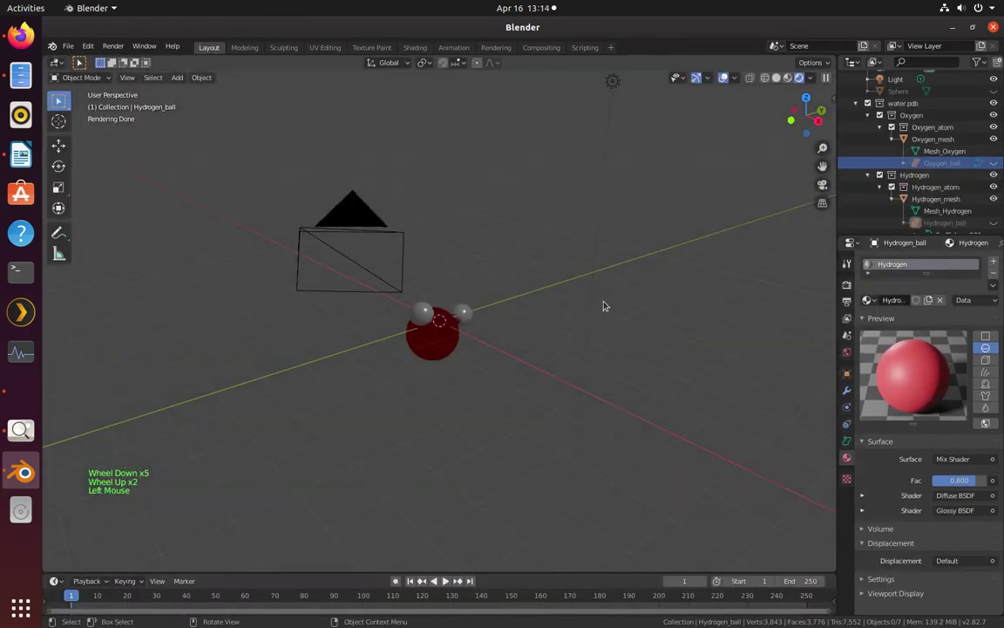
scroll(514, 294, "down", 3)
mouse_move(498, 291)
middle_mouse_down()
mouse_move(531, 306)
mouse_move(503, 298)
middle_mouse_up()
middle_click_drag(446, 322, 287, 303)
left_click_drag(284, 274, 367, 347)
key("g")
key("x")
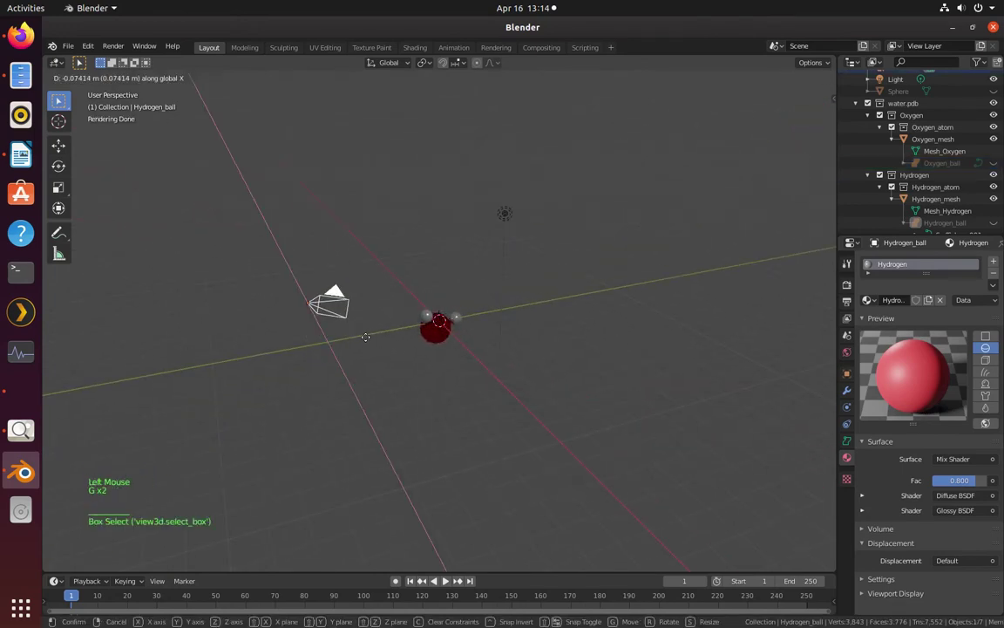
type("-7")
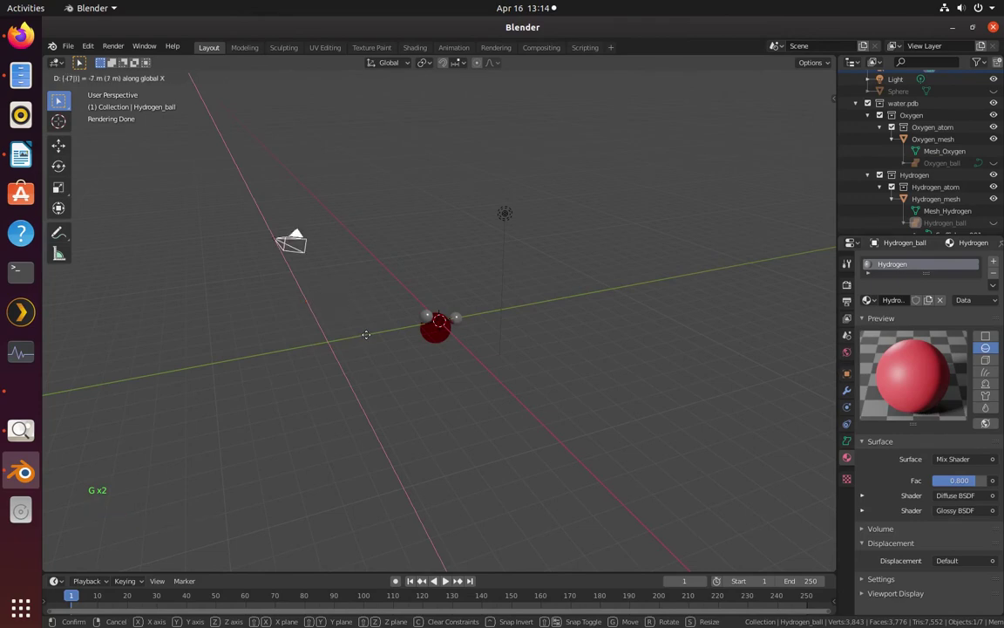
key("Return")
- Rotate the camera -45° about the Z axis and shift it along the global Y axis to face the molecule
middle_click_drag(369, 333, 422, 324)
key("r")
type("rz")
type("-45")
key("Return")
mouse_move(488, 365)
middle_mouse_down()
mouse_move(498, 361)
mouse_move(491, 366)
middle_mouse_up()
key("g")
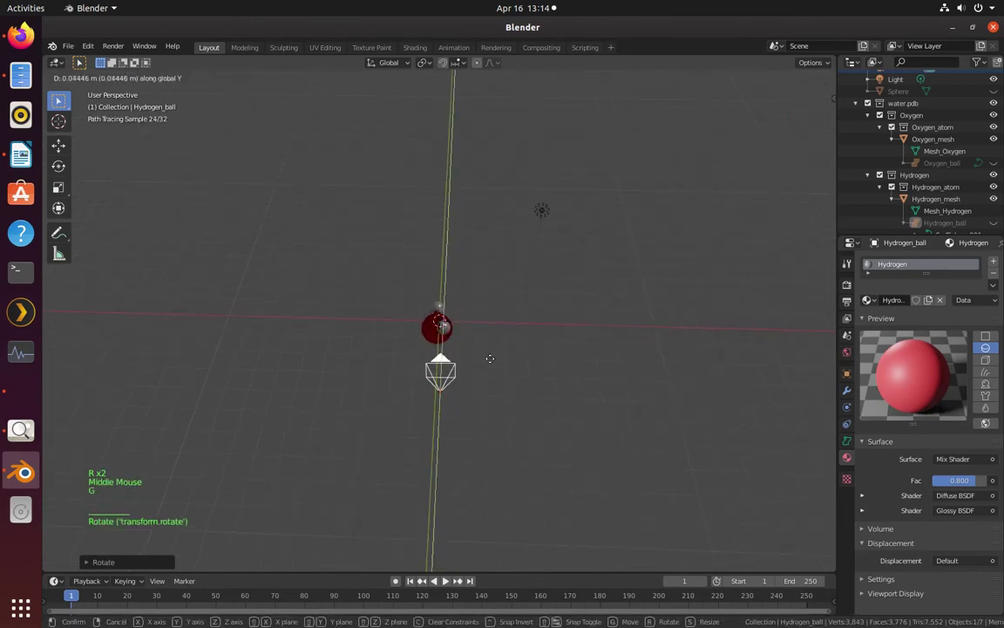
left_click(486, 354)
middle_click_drag(487, 354, 484, 318)
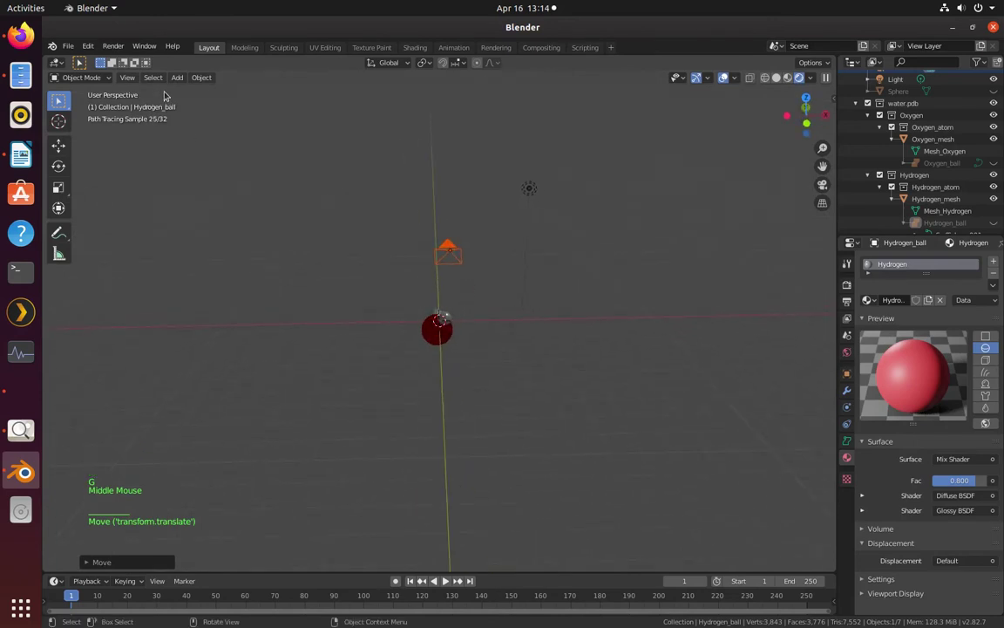
- Look through the active camera and rotate it about the global X axis until the molecule sits inside the frame
left_click(126, 79)
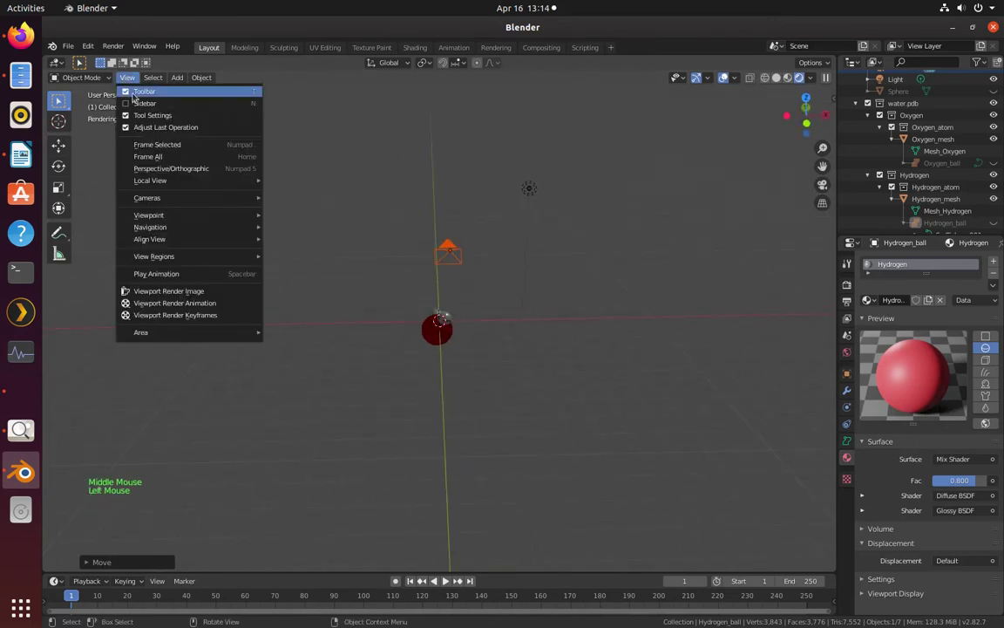
mouse_move(145, 201)
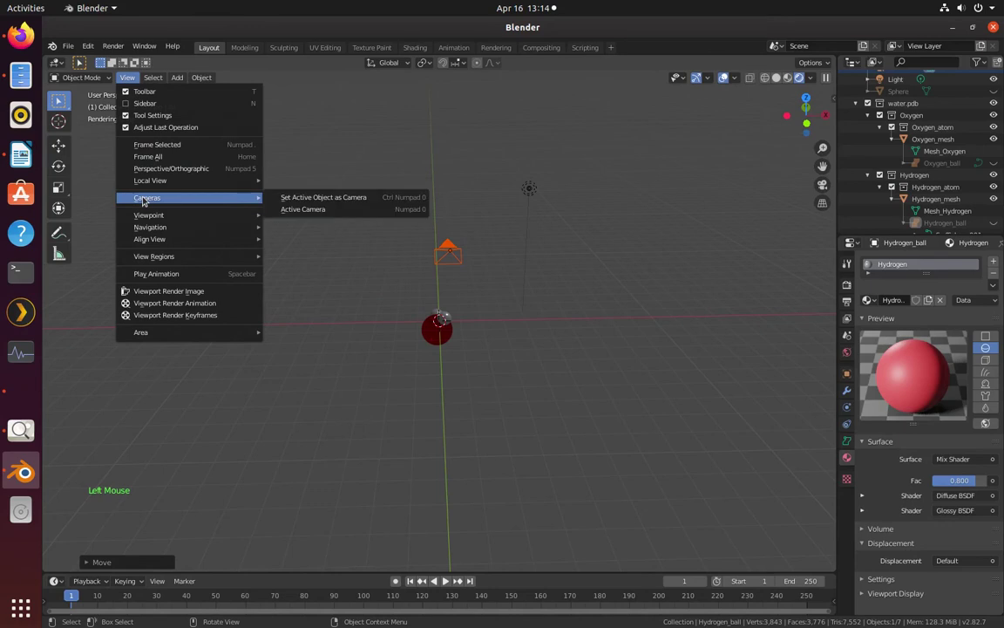
left_click(301, 211)
left_click(336, 217)
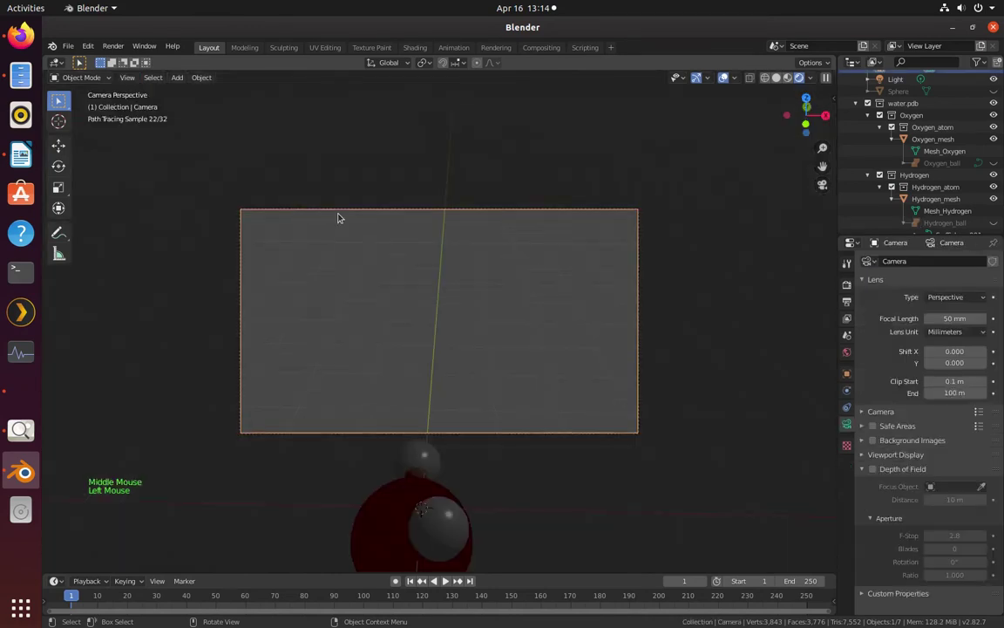
key("r")
key("x")
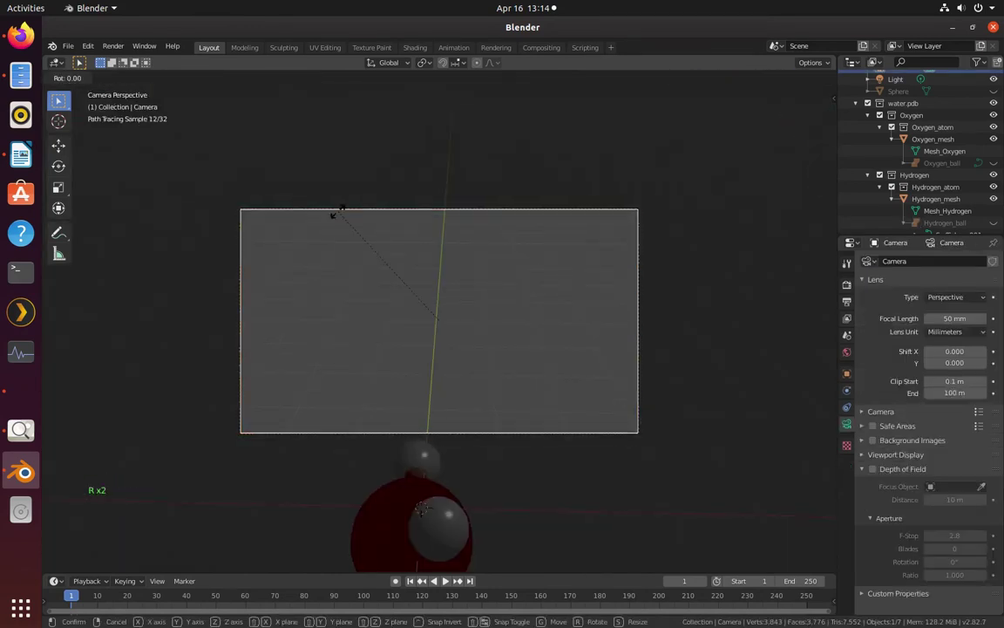
left_click(372, 182)
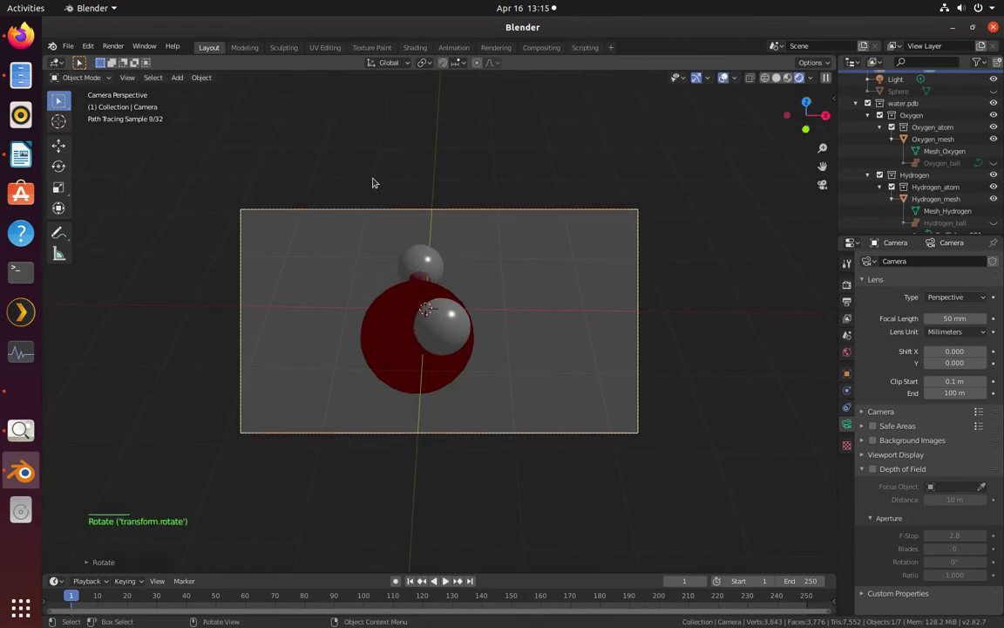
- Move the camera about -0.34 m along the global X axis and about 0.80 m along the global Y axis
key("g")
right_click(369, 179)
key("g")
key("x")
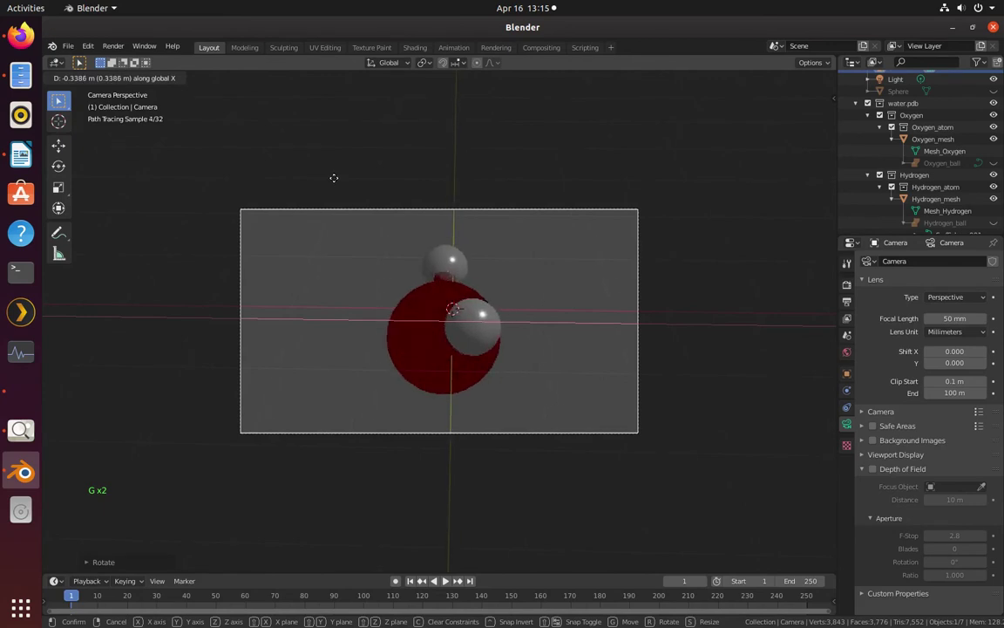
left_click(332, 180)
key("g")
key("y")
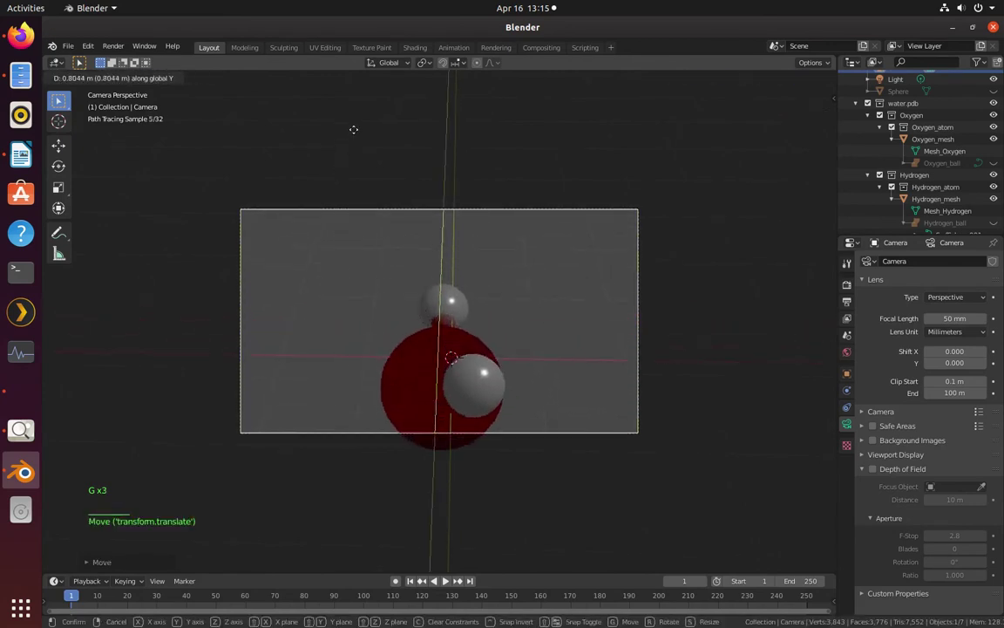
left_click(353, 132)
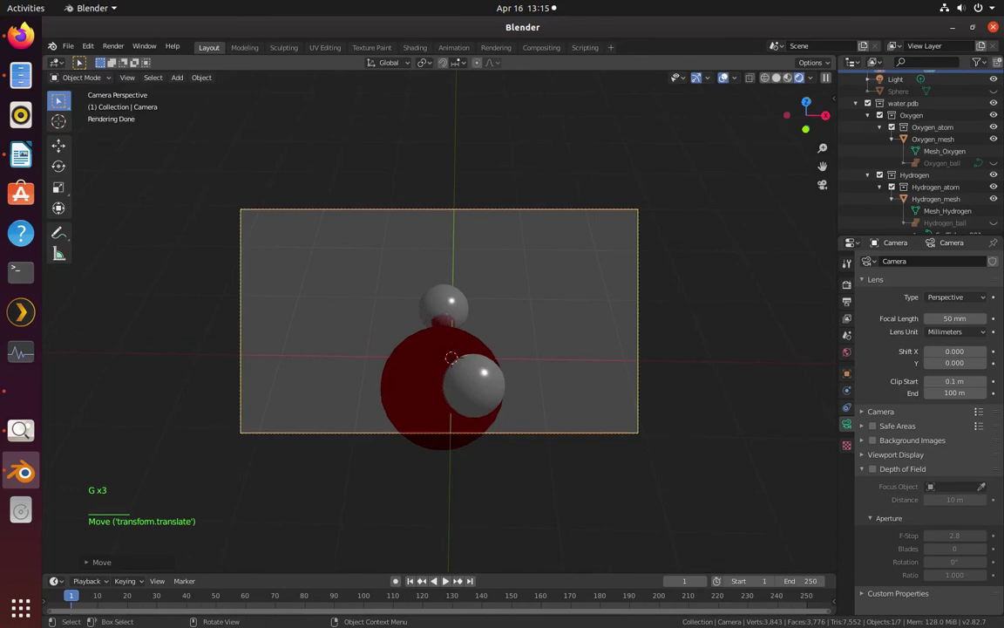
- Tilt the camera about -4° around the global X axis to bring the whole molecule back into frame
key("r")
key("x")
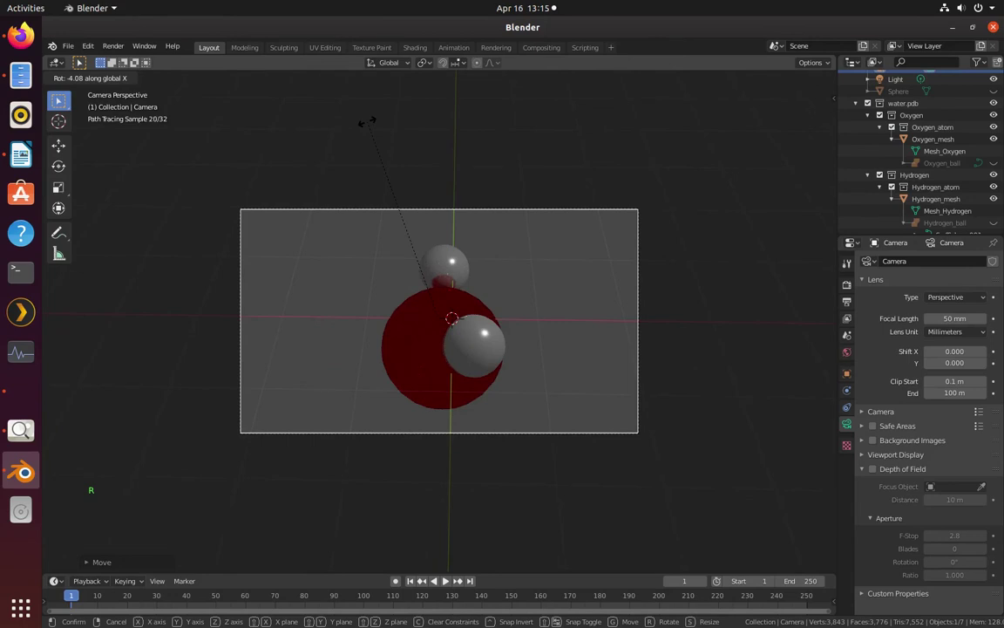
left_click(366, 122)
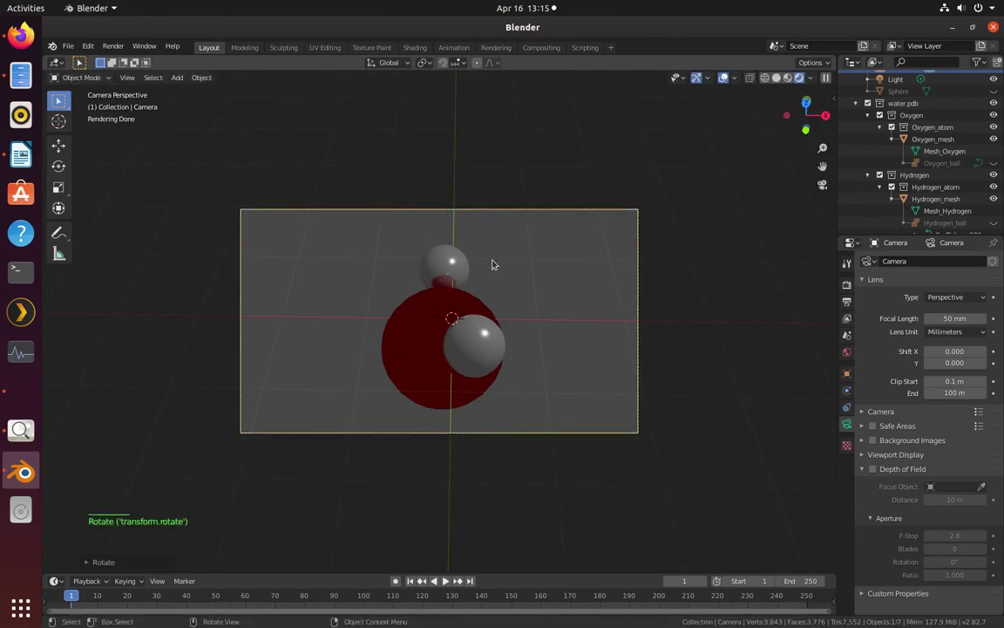
- Rotate all the molecule's atoms together about the global Z axis so the hydrogens sit on either side of the oxygen
left_click(390, 262)
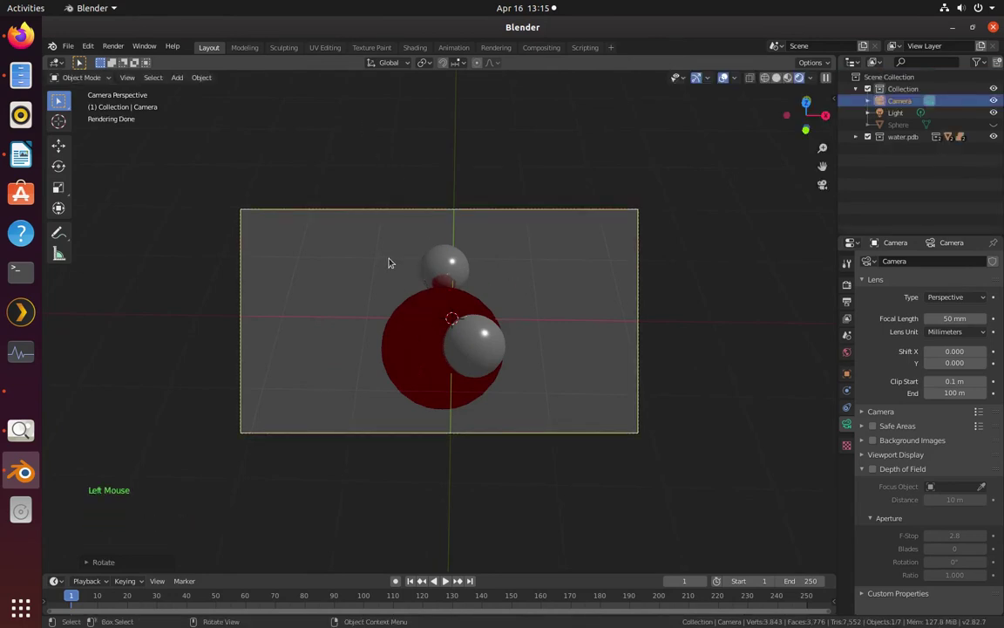
left_click_drag(336, 240, 571, 416)
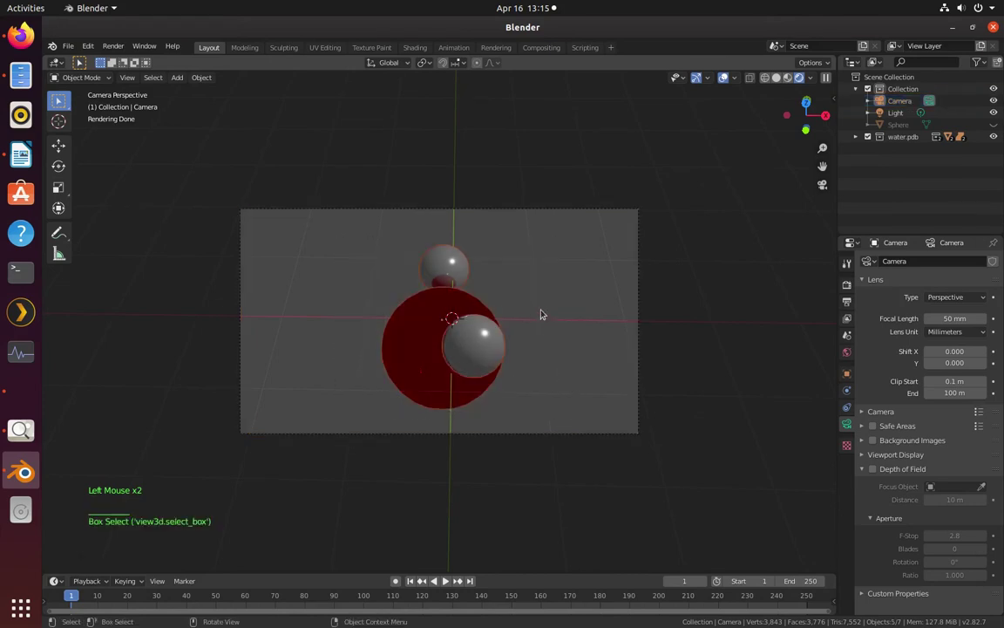
key("r")
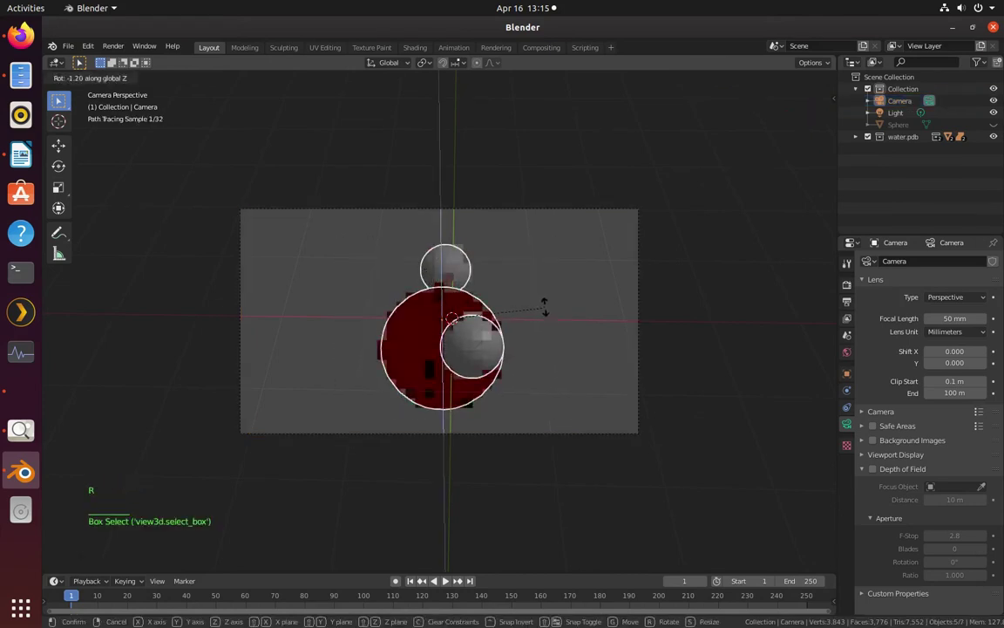
left_click(436, 232)
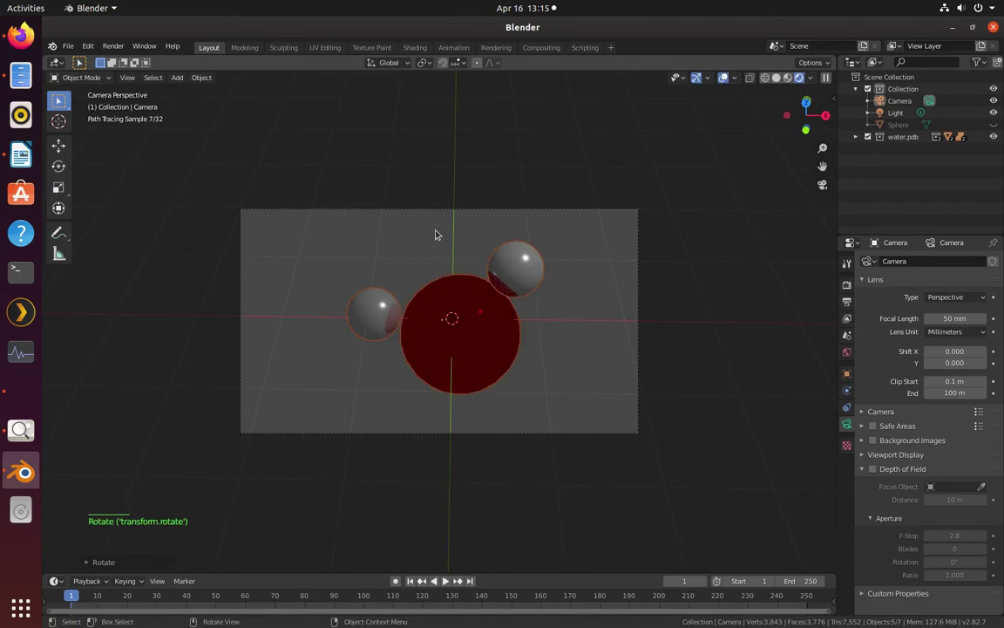
- Move the camera closer along the global Y axis and tilt it about -3.4° around the global X axis
left_click(519, 212)
key("g")
key("y")
left_click(527, 181)
key("r")
key("x")
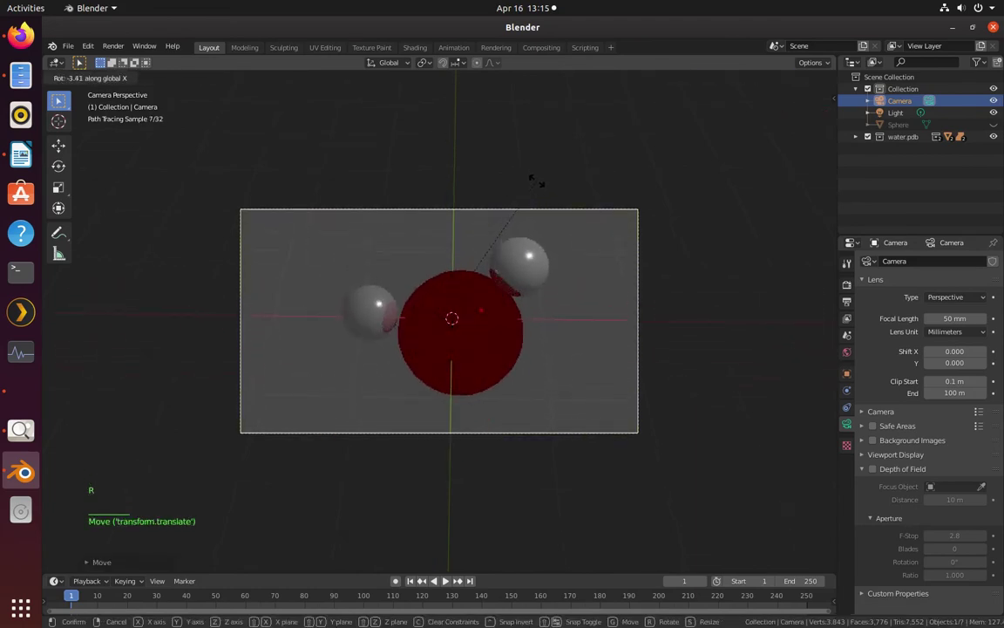
left_click(536, 182)
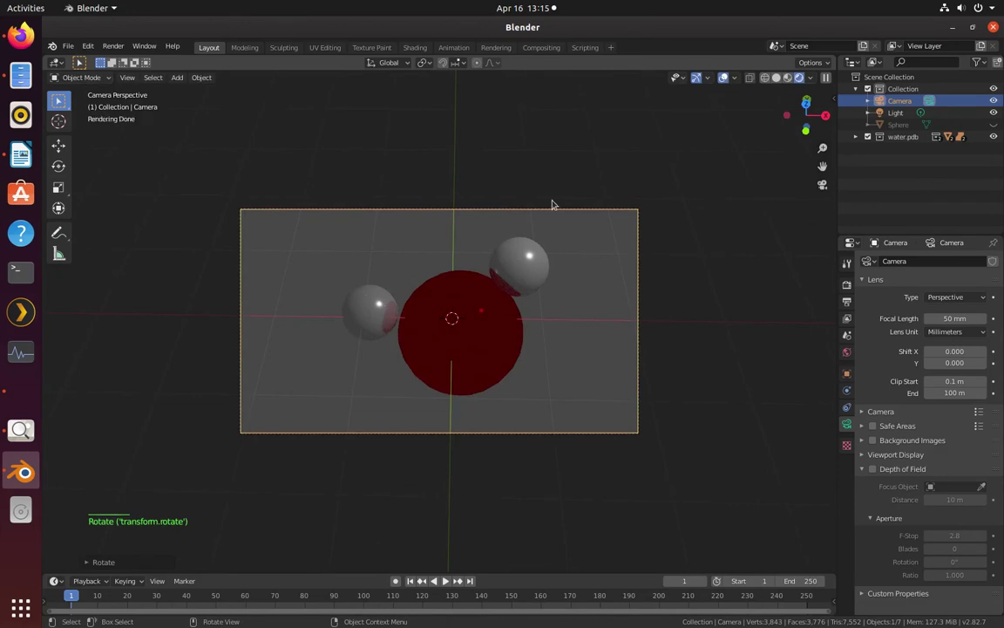
- Move the camera about 0.2 m along the global X axis to centre the molecule in the frame
key("g")
key("x")
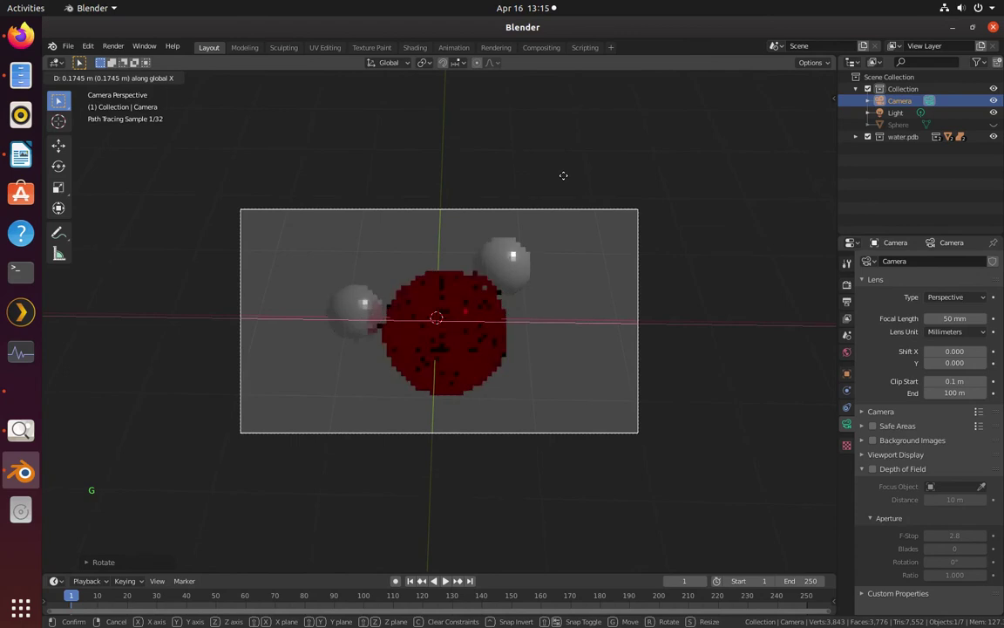
left_click(571, 233)
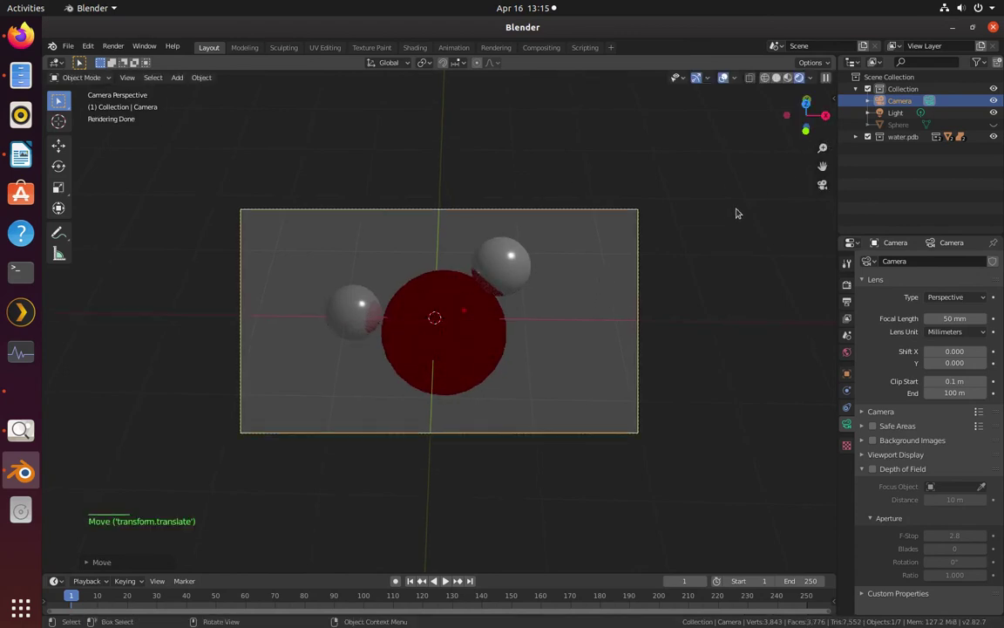
- Unhide the universe-textured Sphere so it surrounds the water molecule in the camera view
left_click(882, 125)
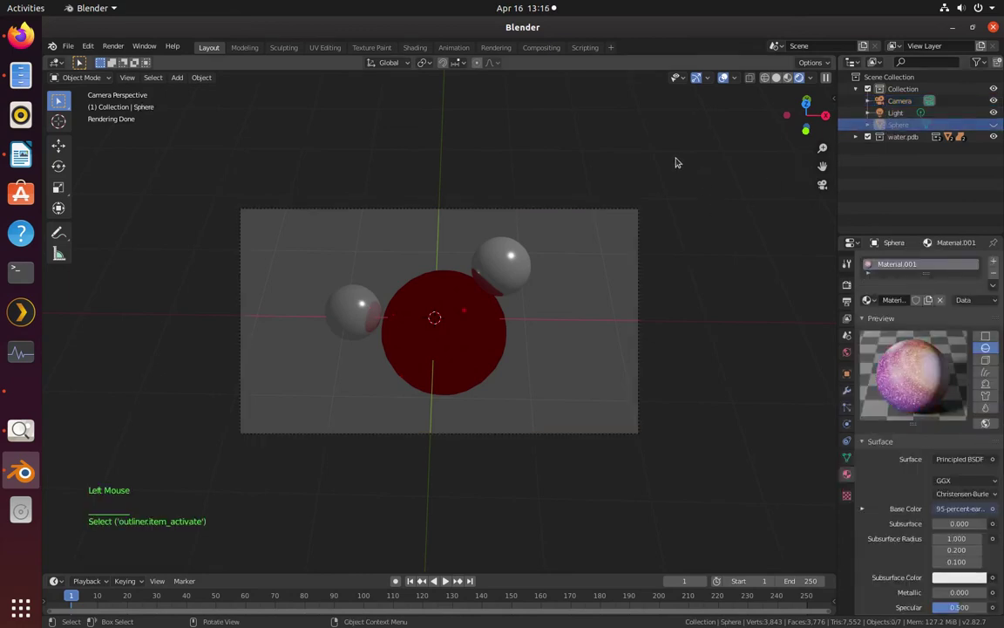
scroll(621, 183, "down", 6)
scroll(612, 185, "up", 3)
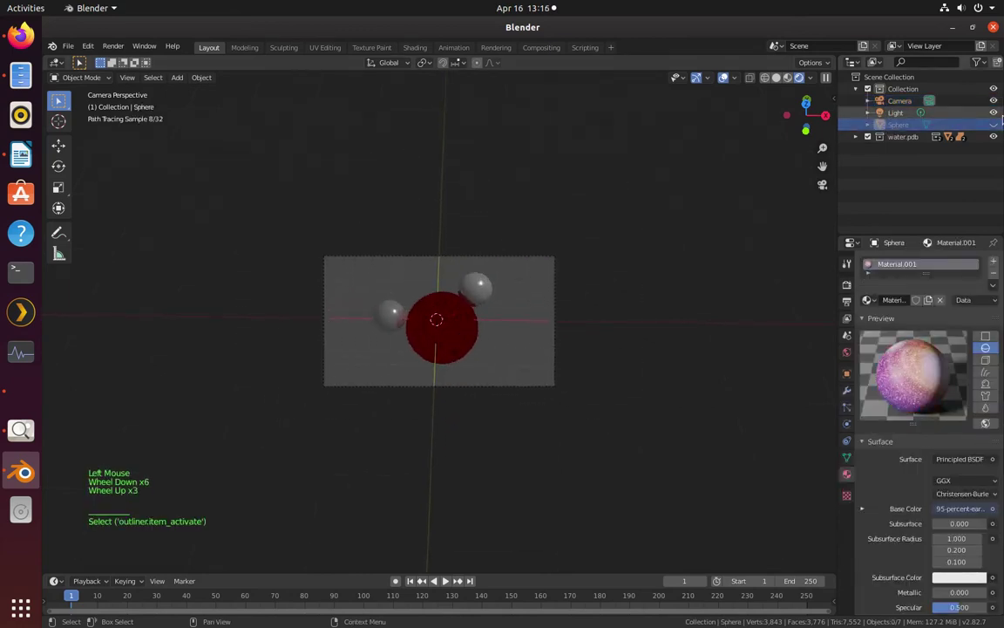
left_click(995, 126)
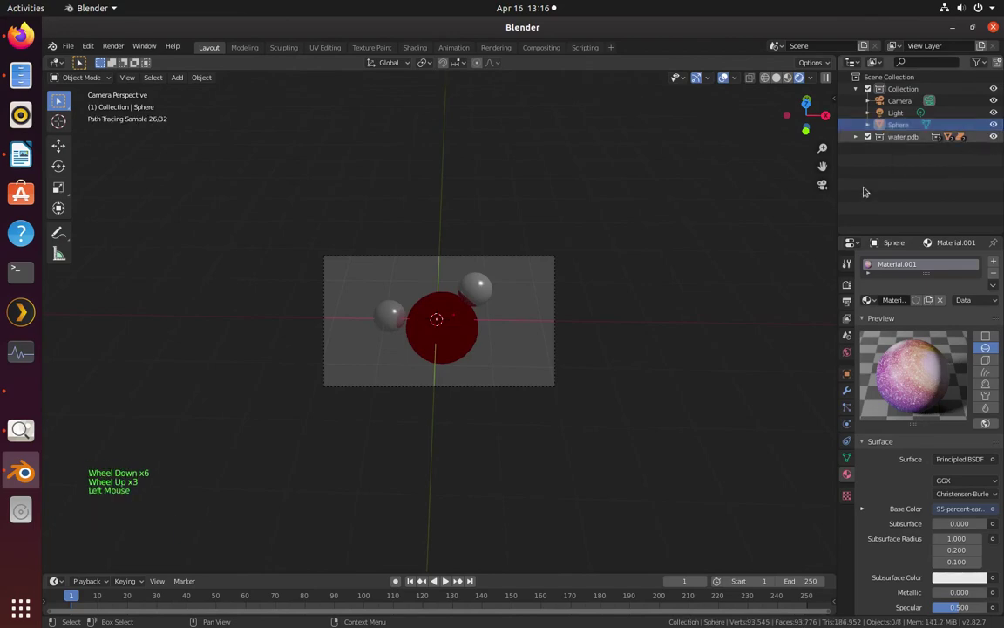
scroll(680, 244, "down", 5)
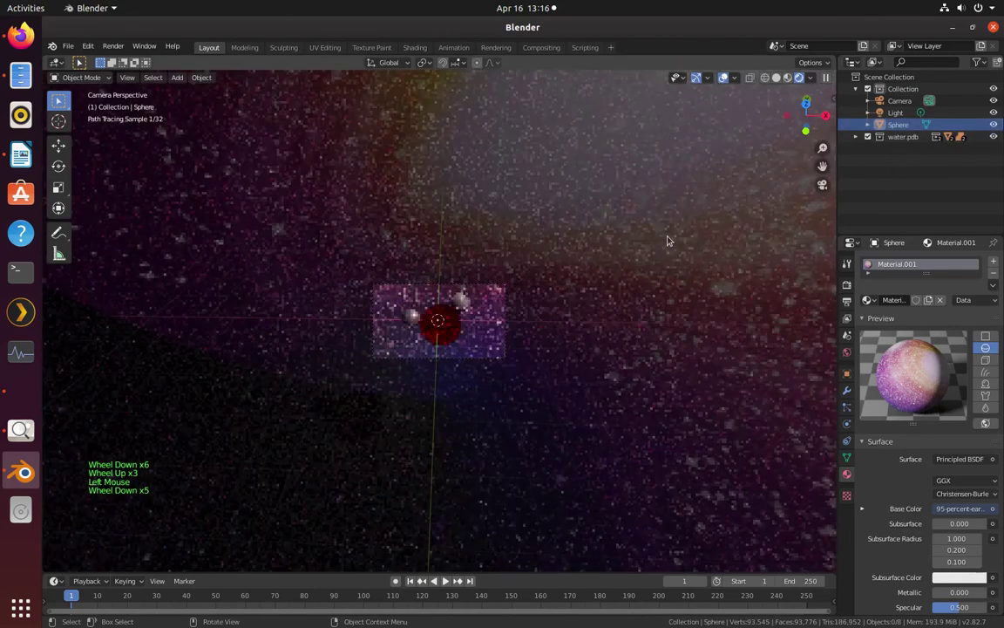
- Rotate the universe sphere slightly about the global Z axis and resize it to adjust the starry background behind the molecule
left_click(557, 211)
scroll(558, 236, "up", 1)
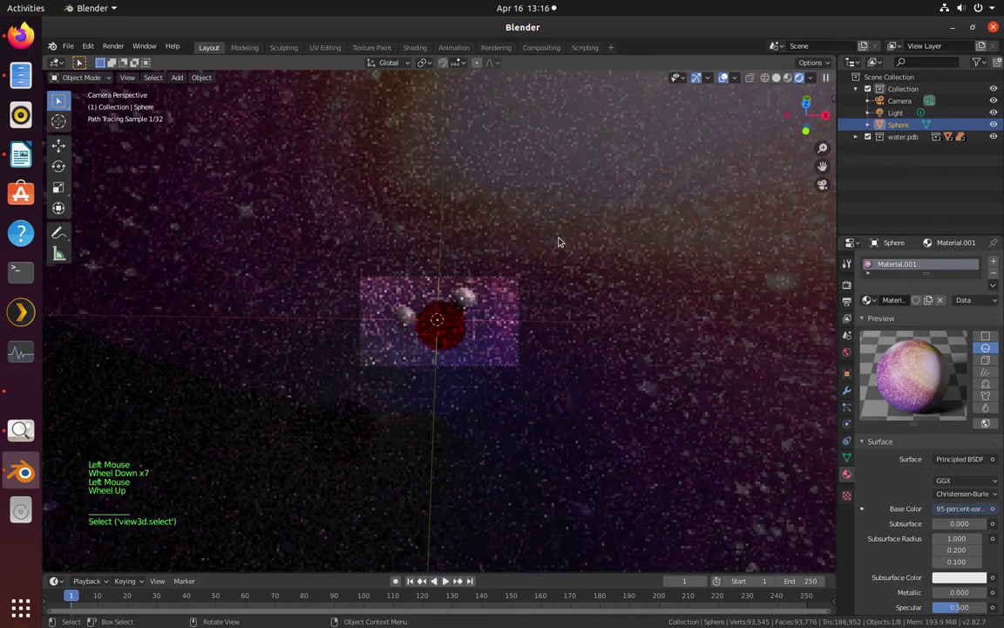
scroll(558, 243, "up", 4)
scroll(580, 242, "up", 2)
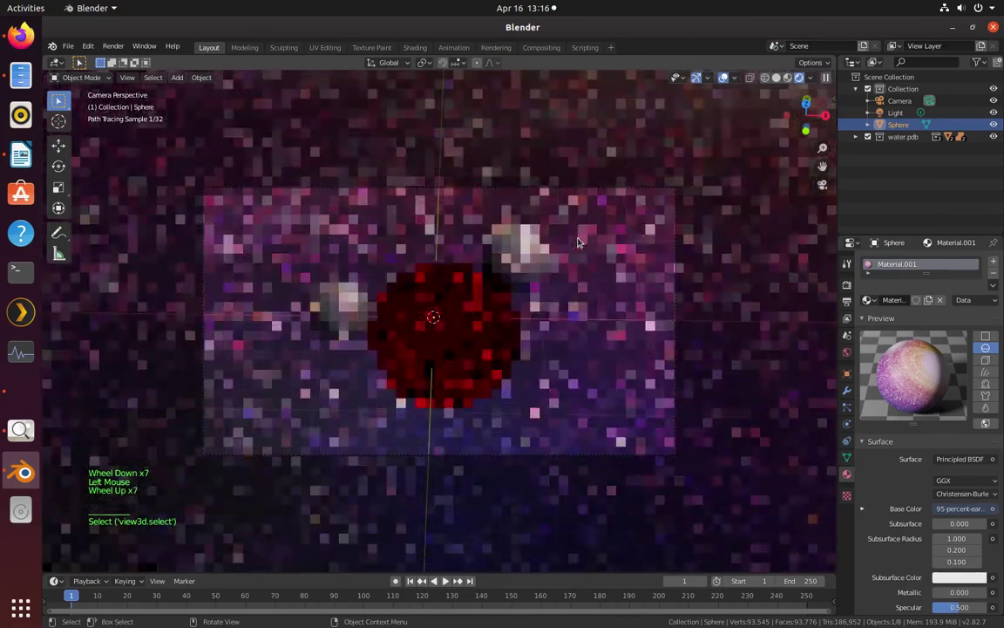
scroll(610, 218, "down", 1)
scroll(601, 218, "down", 3)
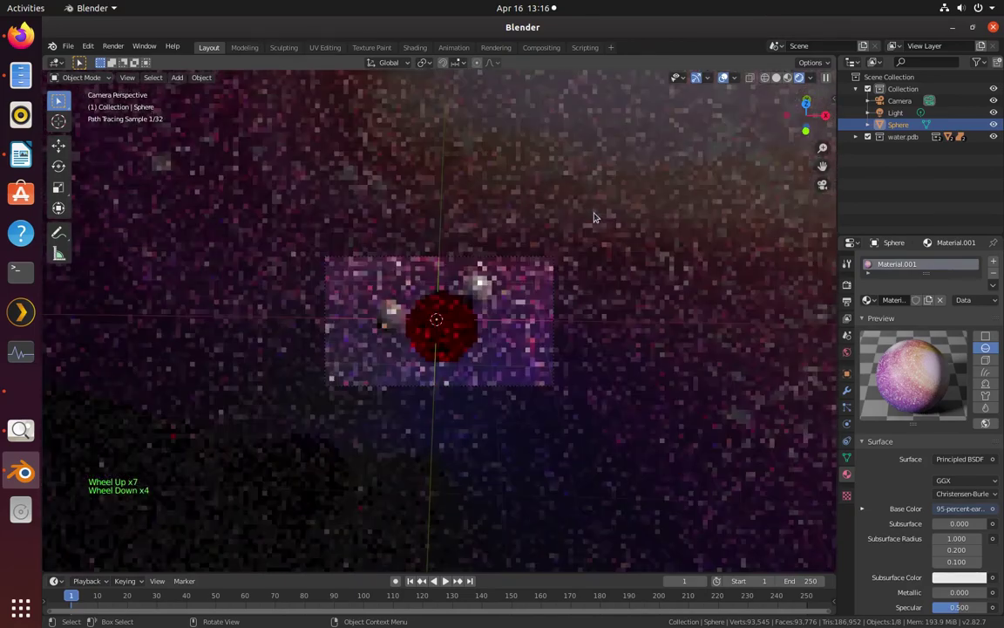
key("r")
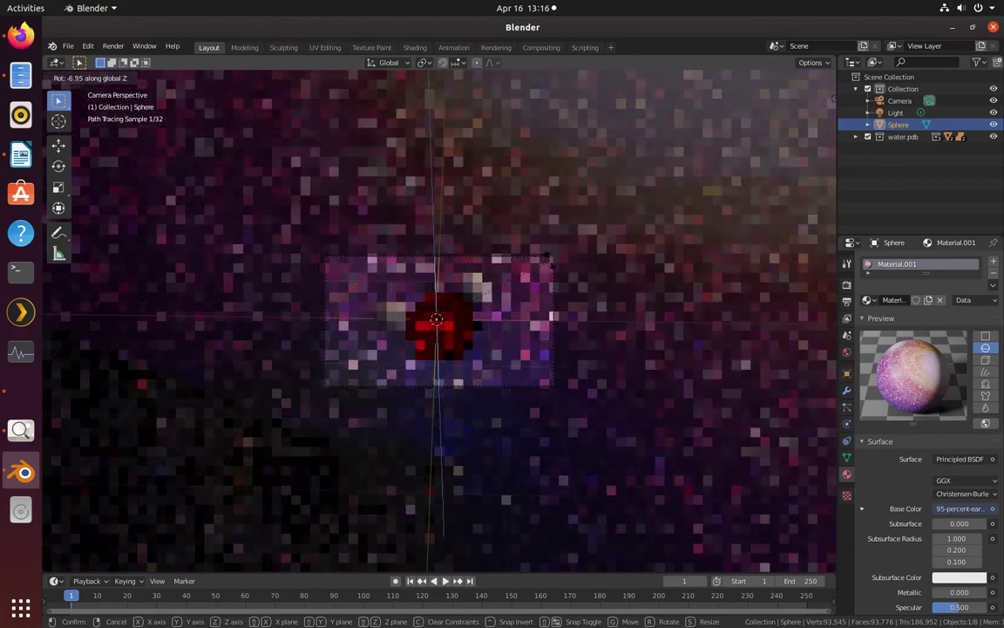
left_click(498, 234)
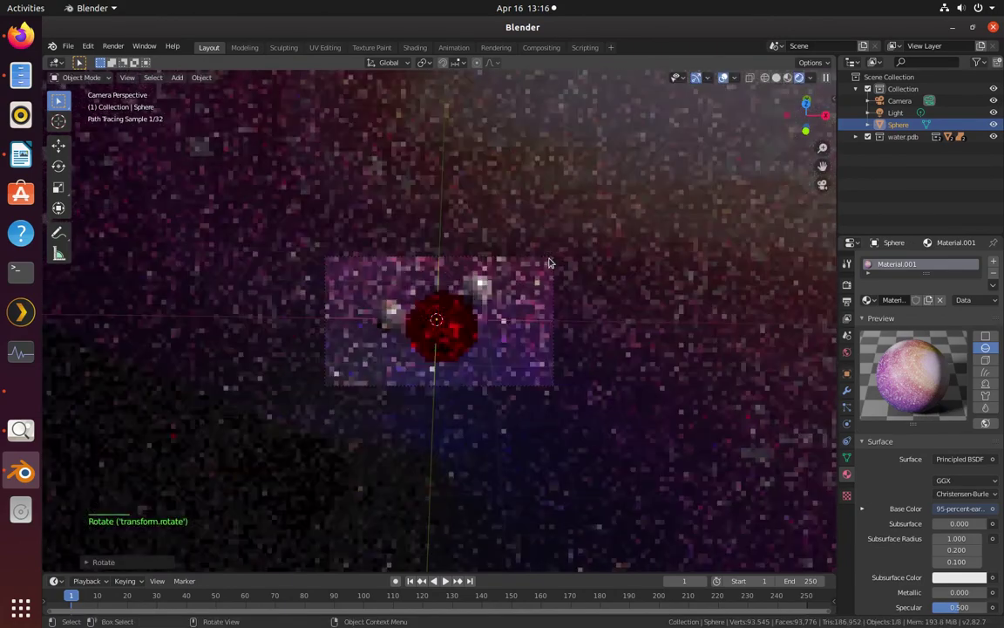
left_click(582, 162)
scroll(581, 161, "up", 4)
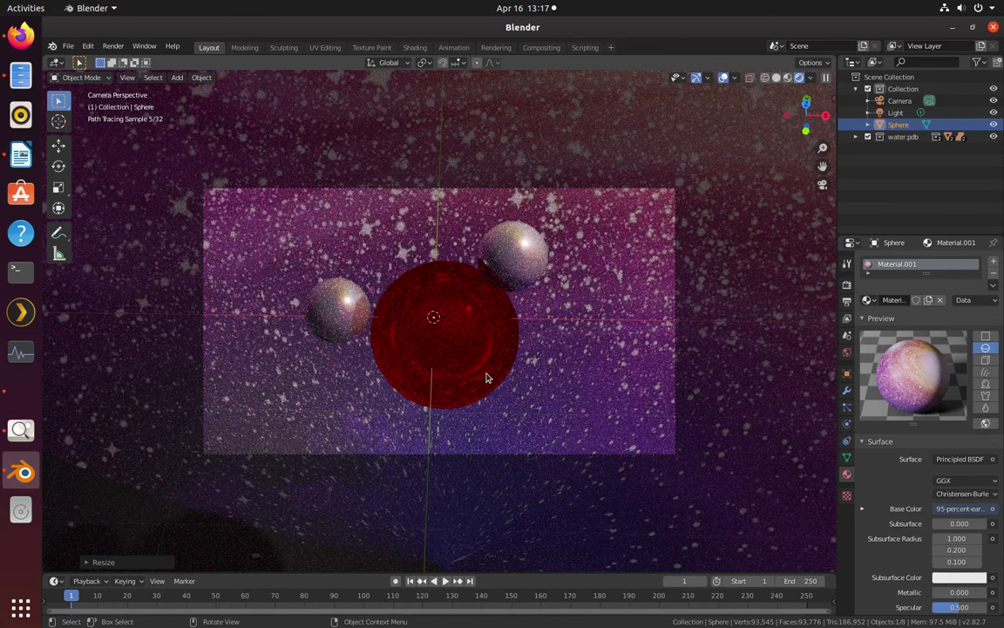
- Set the render resolution scale to 15% and the PNG output colour depth to 16
left_click(847, 303)
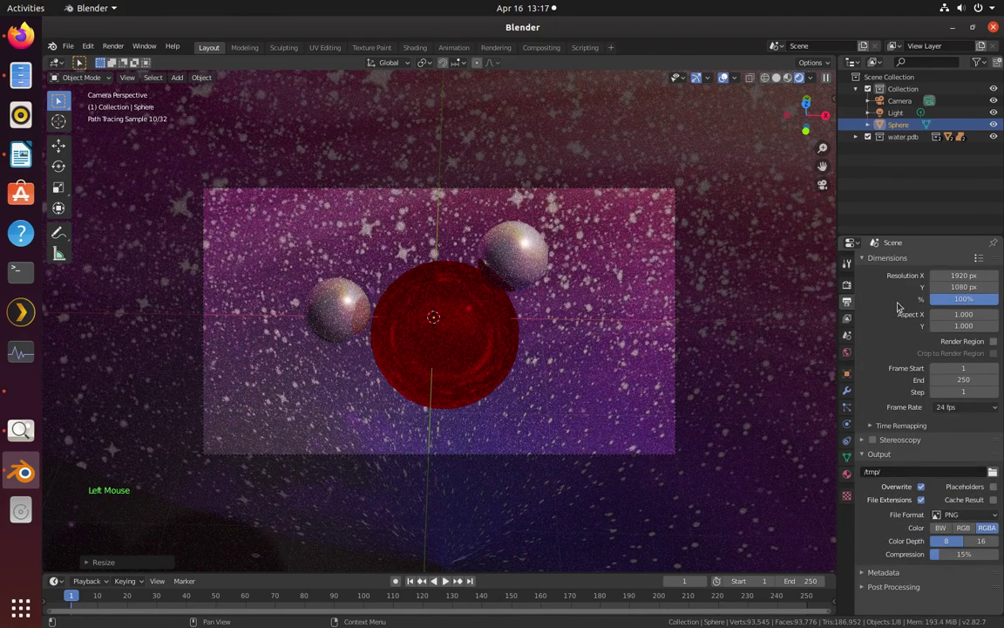
left_click(941, 299)
type("1")
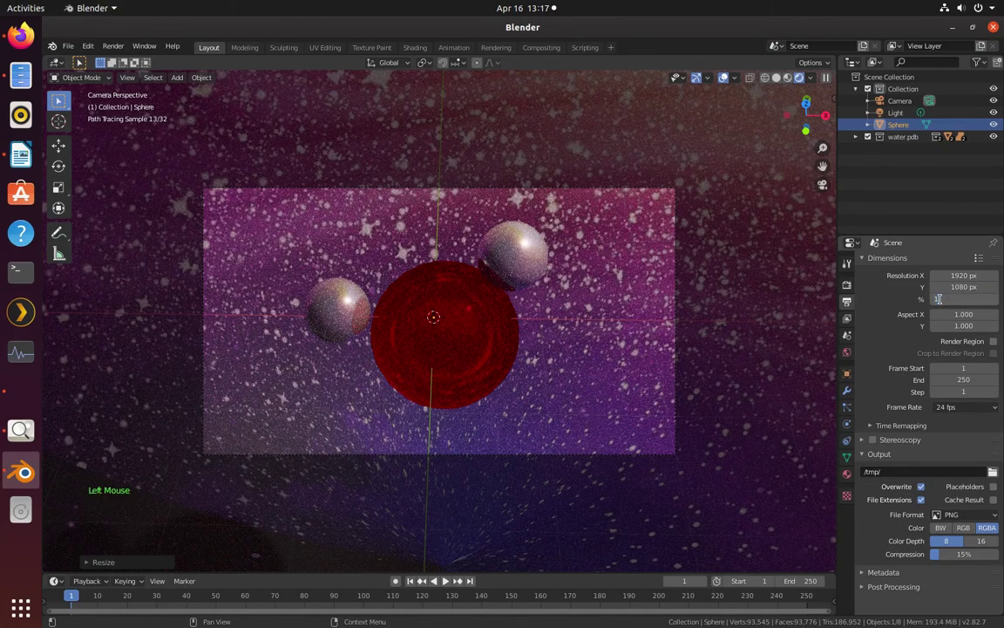
type("5")
key("Return")
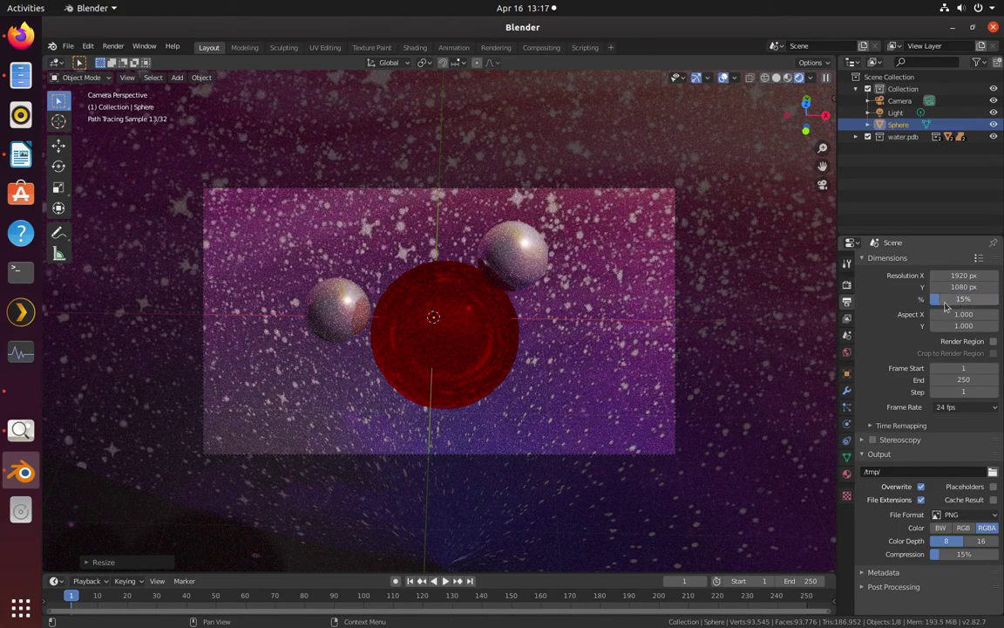
scroll(933, 453, "down", 4)
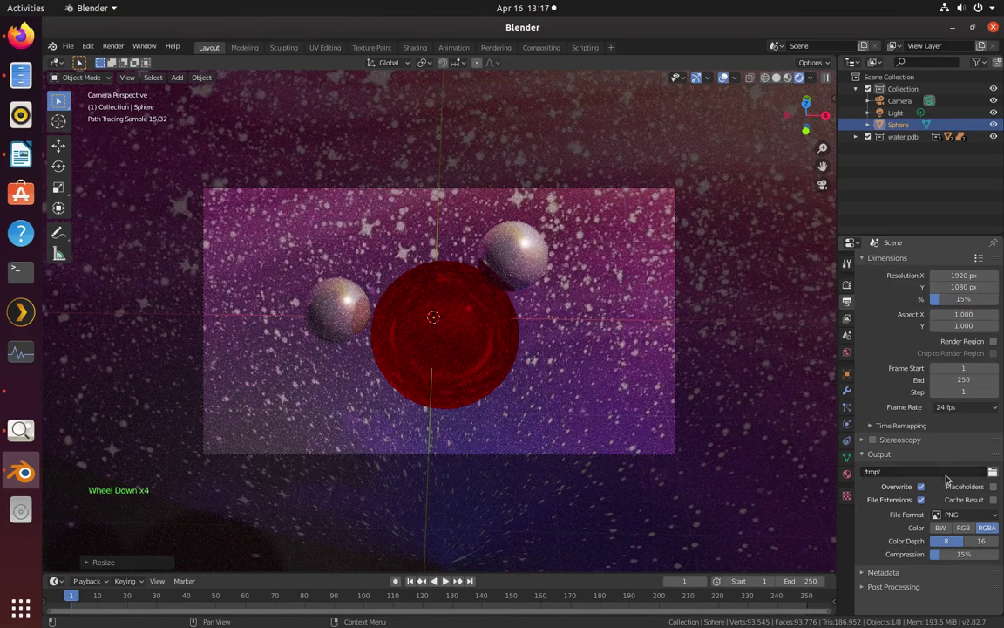
left_click(982, 541)
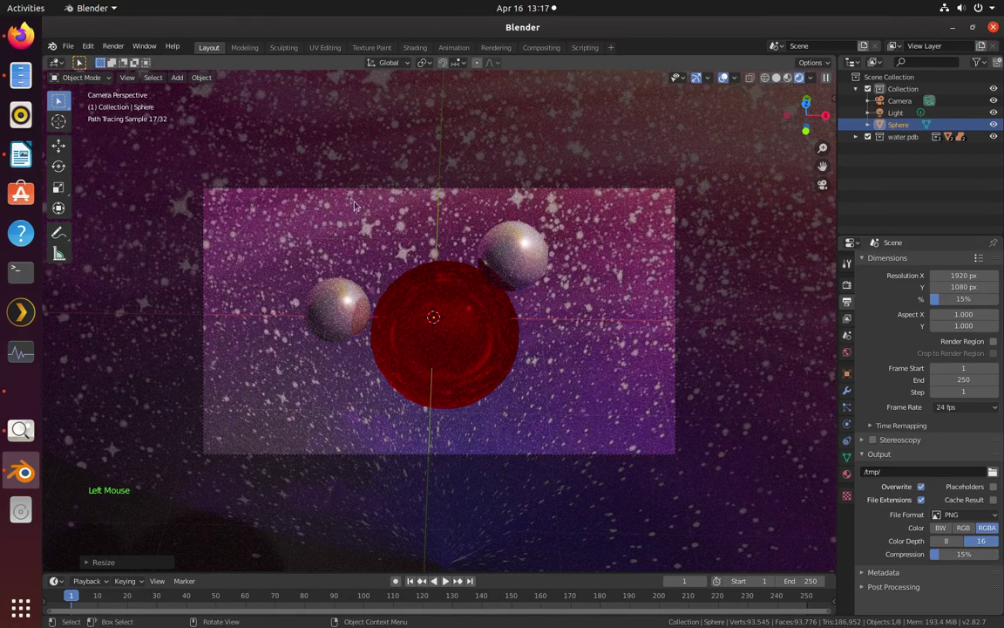
- Render a low-resolution test image of the scene, check it, and close the render window
left_click(113, 46)
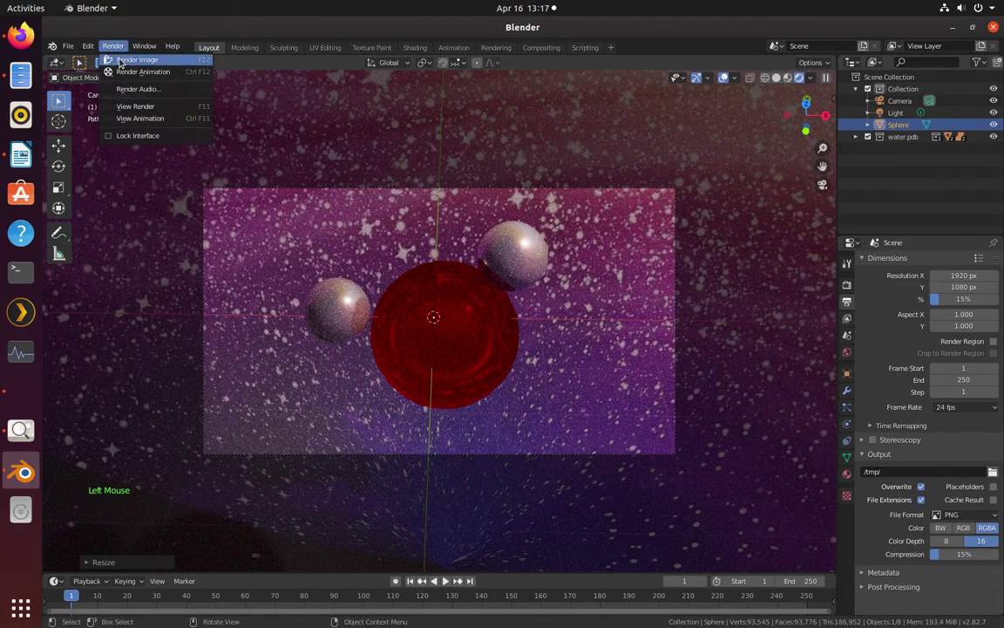
left_click(130, 59)
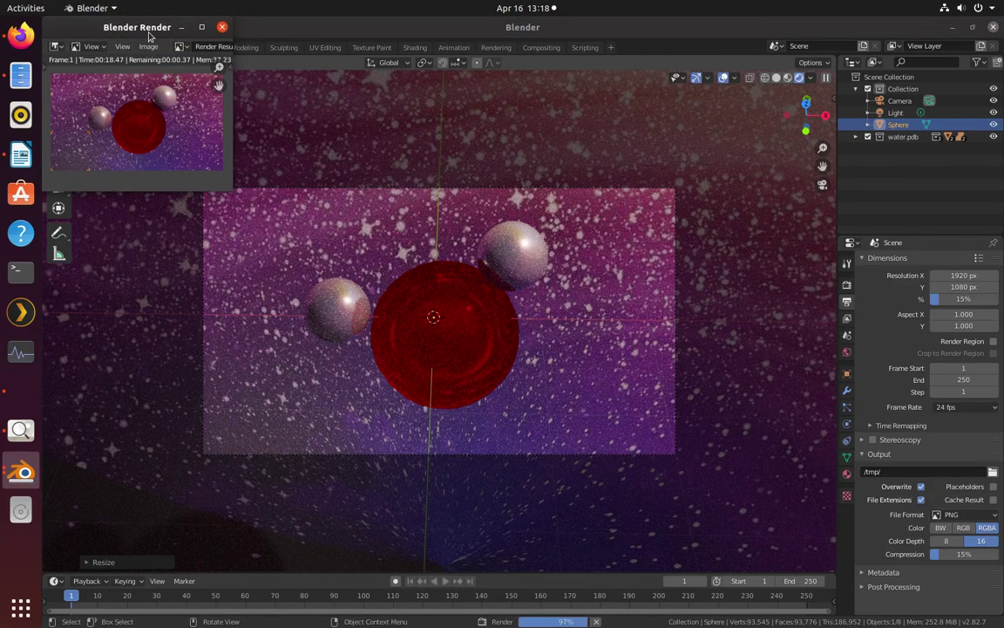
left_click_drag(149, 36, 438, 139)
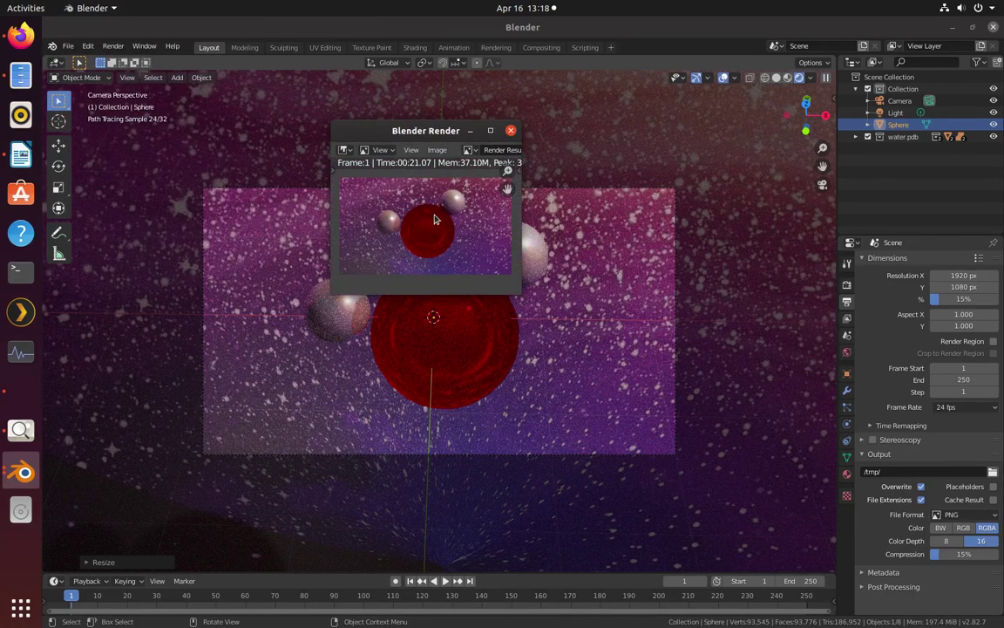
left_click(511, 130)
- Set the render resolution scale to 100% and render the final image of the water molecule
left_click(984, 298)
type("10")
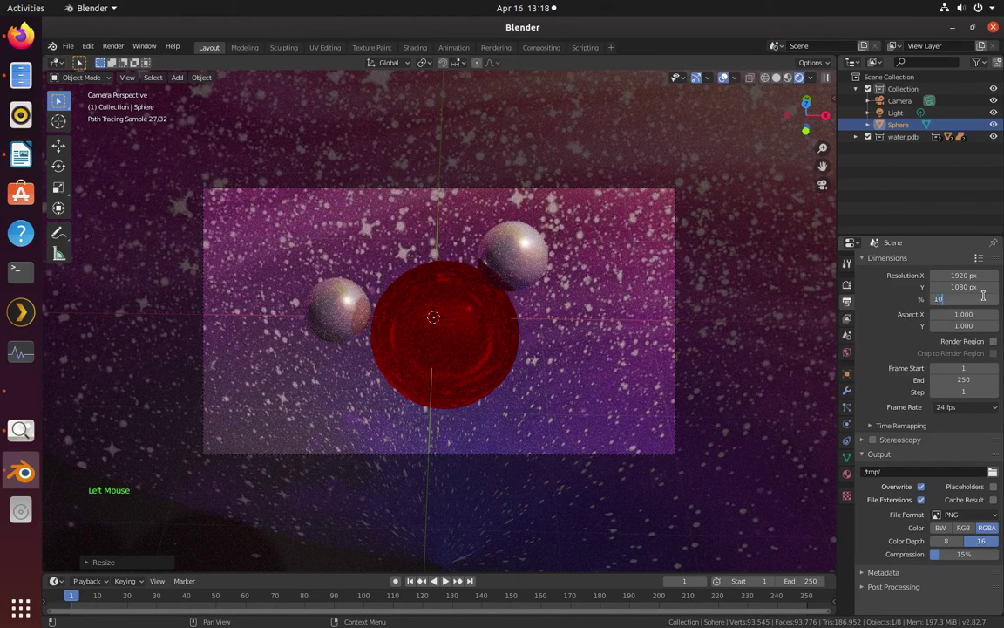
type("0")
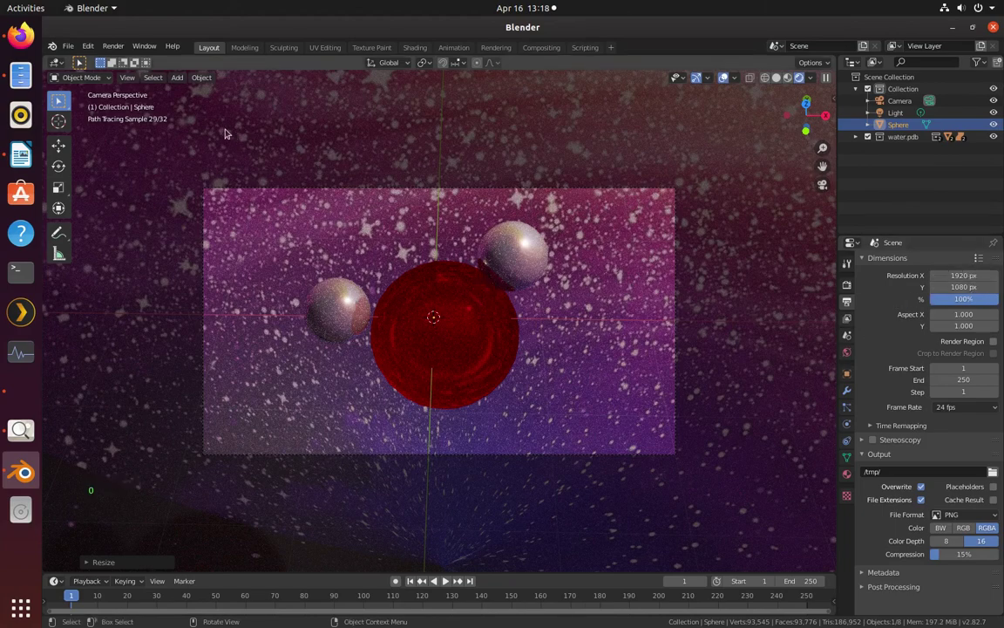
left_click(113, 46)
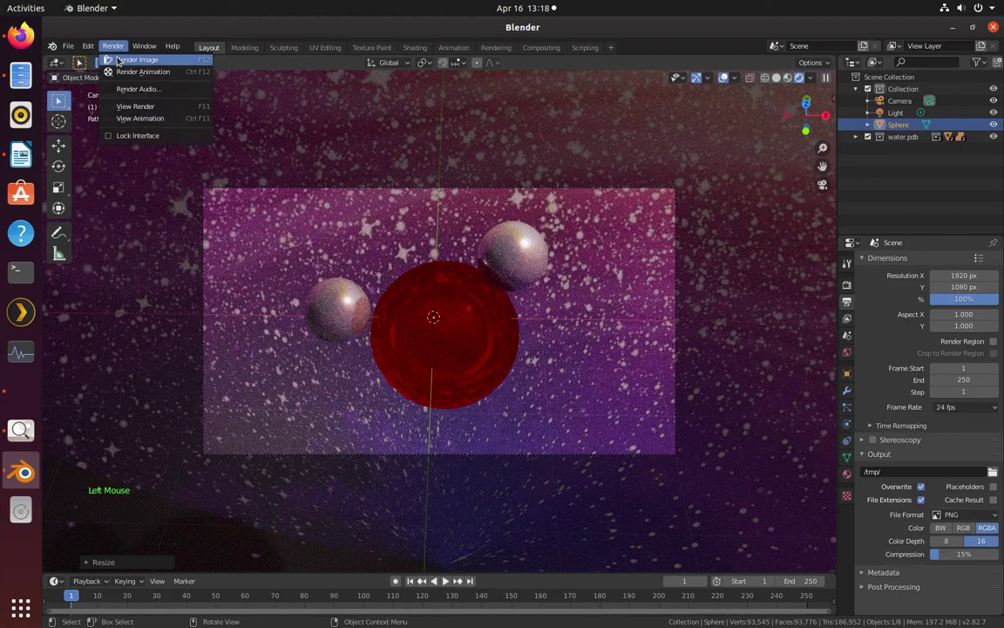
left_click(119, 60)
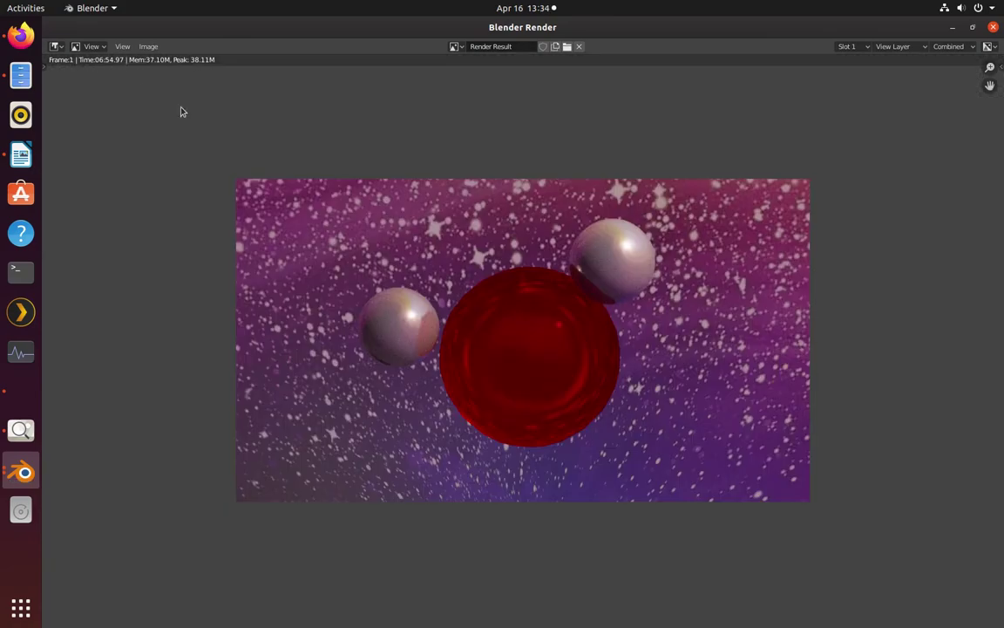
scroll(785, 253, "down", 1)
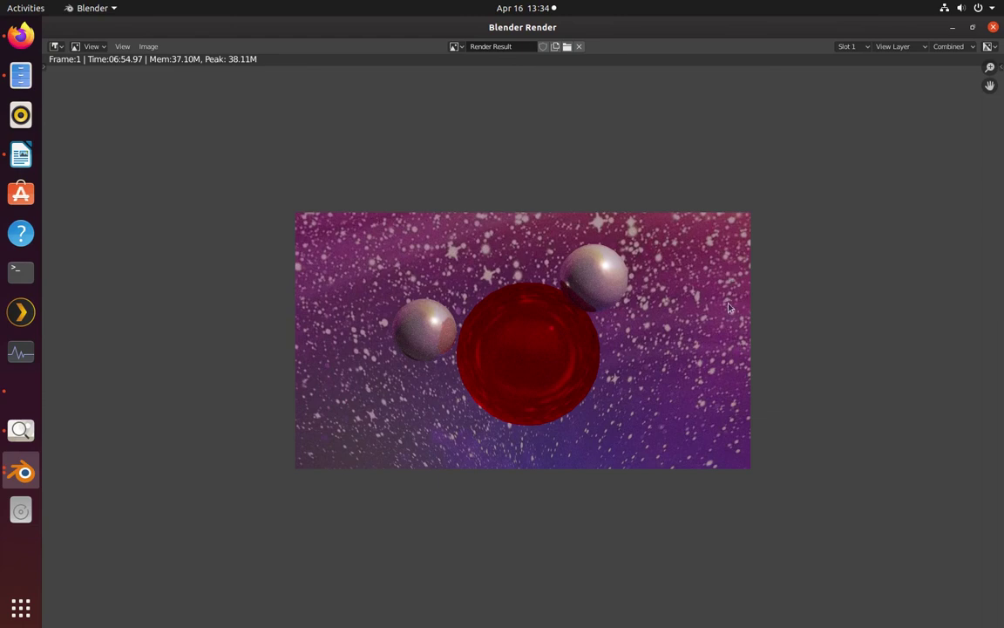